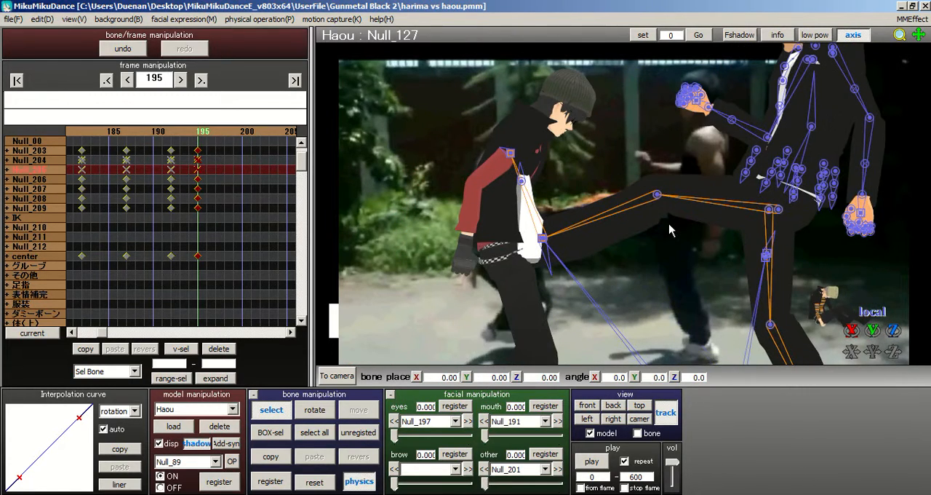
# Step: Compare Haou's kick pose with the background video by checking frames 195, 196 and 263 from several angles
pyautogui.moveTo(625, 211); pyautogui.dragTo(582, 206, button='middle')
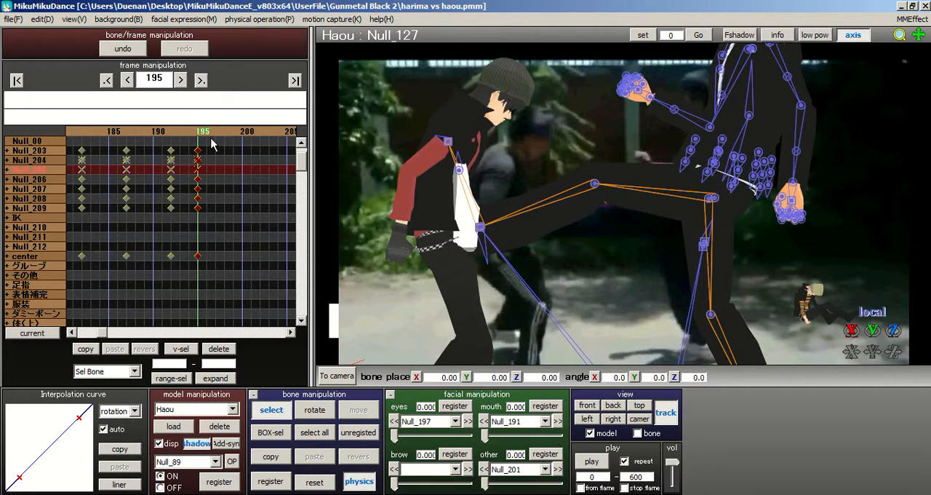
pyautogui.click(210, 139)
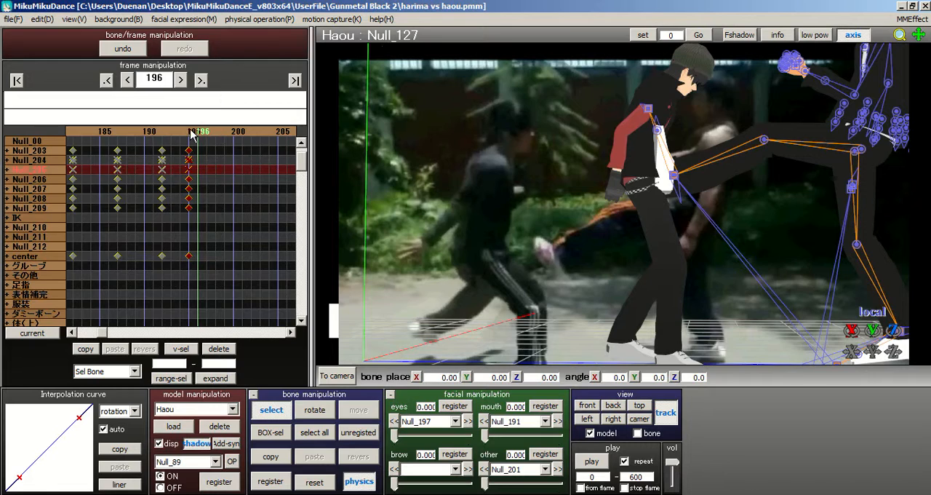
pyautogui.click(190, 133)
pyautogui.moveTo(562, 206); pyautogui.dragTo(486, 213, button='middle')
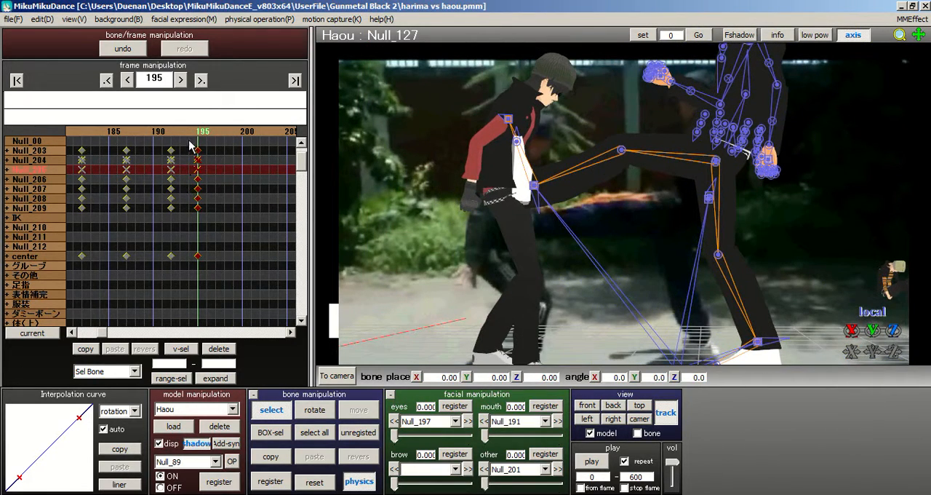
pyautogui.moveTo(736, 211); pyautogui.dragTo(817, 204, button='middle')
pyautogui.moveTo(238, 134); pyautogui.dragTo(241, 133)
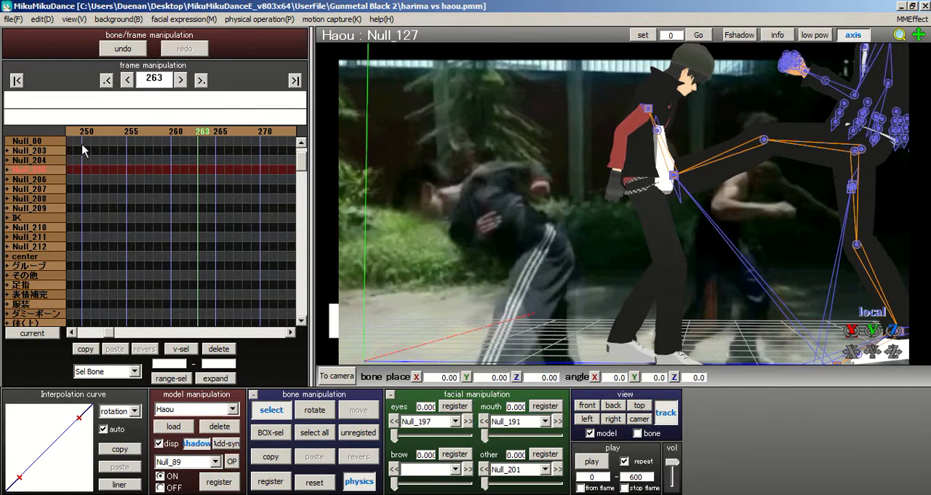
pyautogui.moveTo(179, 135); pyautogui.dragTo(215, 137)
pyautogui.moveTo(143, 129); pyautogui.dragTo(143, 129)
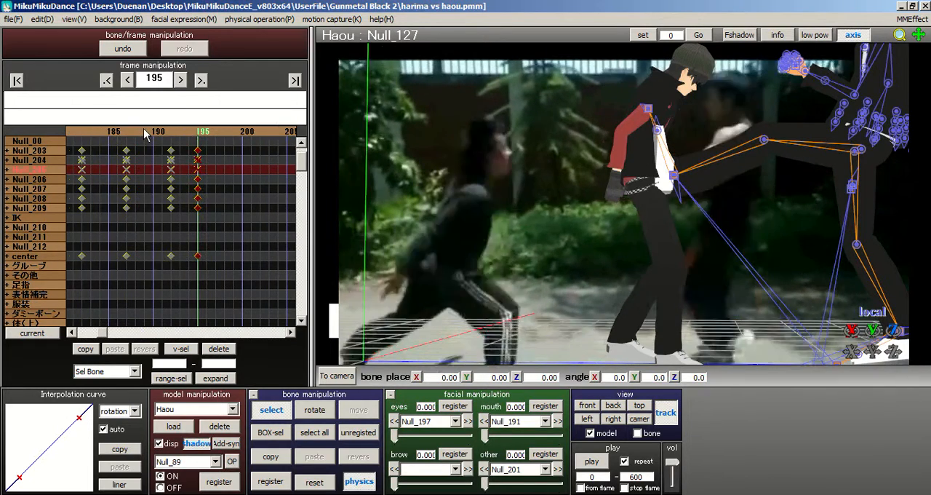
pyautogui.moveTo(550, 203); pyautogui.dragTo(498, 171, button='middle')
# Step: Make Harima the active model and advance the timeline to frame 196
pyautogui.click(231, 410)
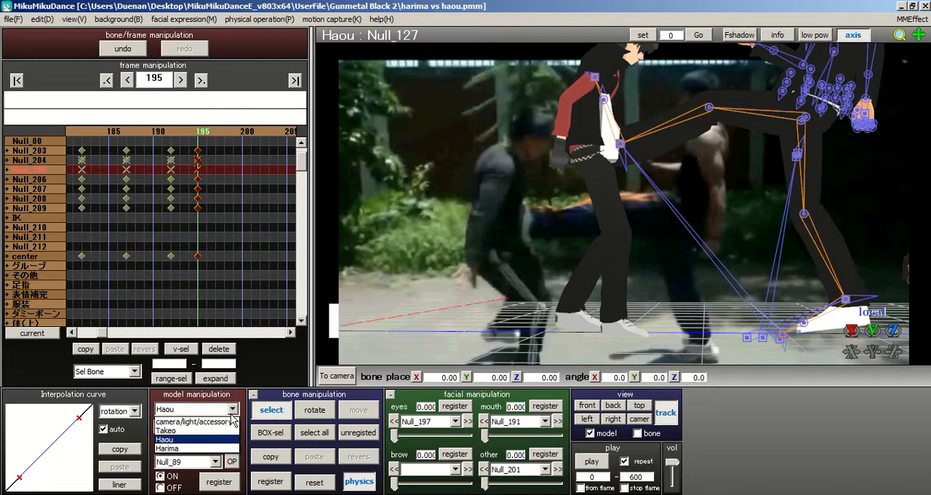
pyautogui.click(213, 449)
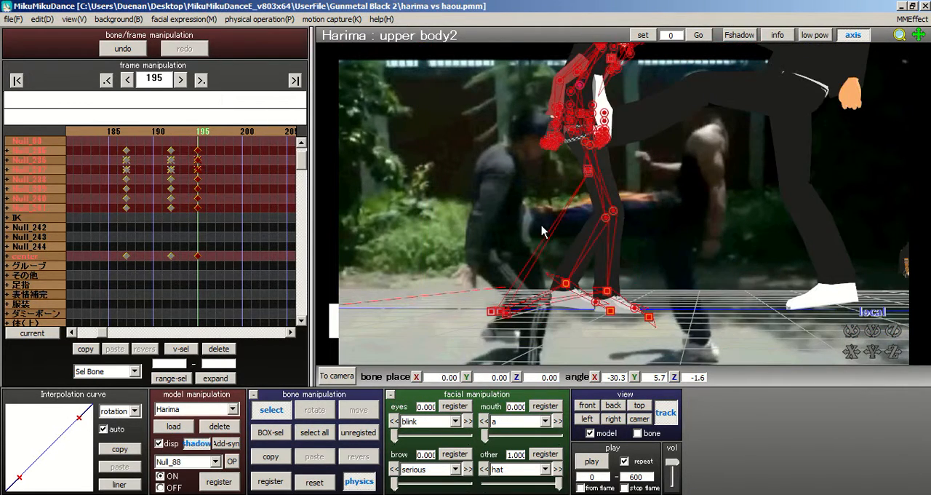
pyautogui.moveTo(540, 226); pyautogui.dragTo(544, 206, button='right')
pyautogui.moveTo(624, 224); pyautogui.dragTo(617, 225, button='right')
pyautogui.moveTo(617, 224); pyautogui.dragTo(615, 244, button='middle')
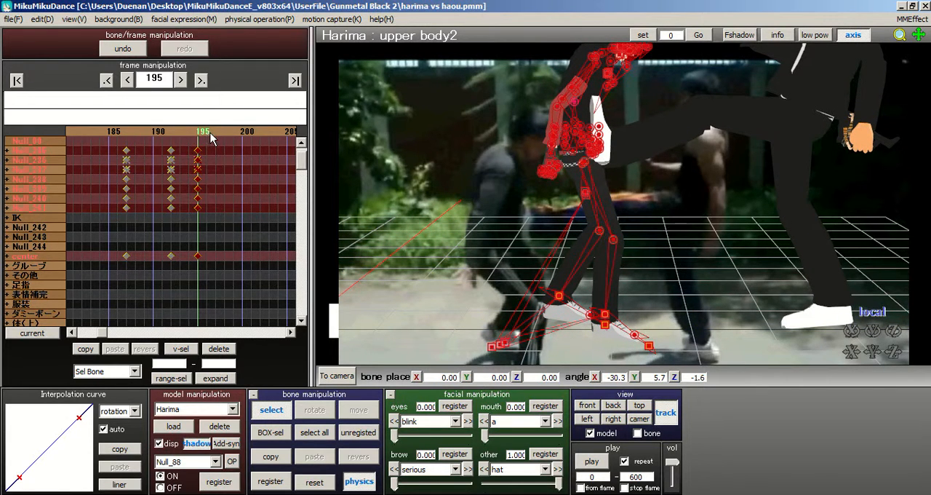
pyautogui.moveTo(580, 210)
pyautogui.mouseDown(button='right')
pyautogui.moveTo(545, 210)
pyautogui.moveTo(562, 209)
pyautogui.mouseUp(button='right')
pyautogui.moveTo(624, 203); pyautogui.dragTo(629, 223, button='middle')
pyautogui.moveTo(627, 217); pyautogui.dragTo(621, 188, button='right')
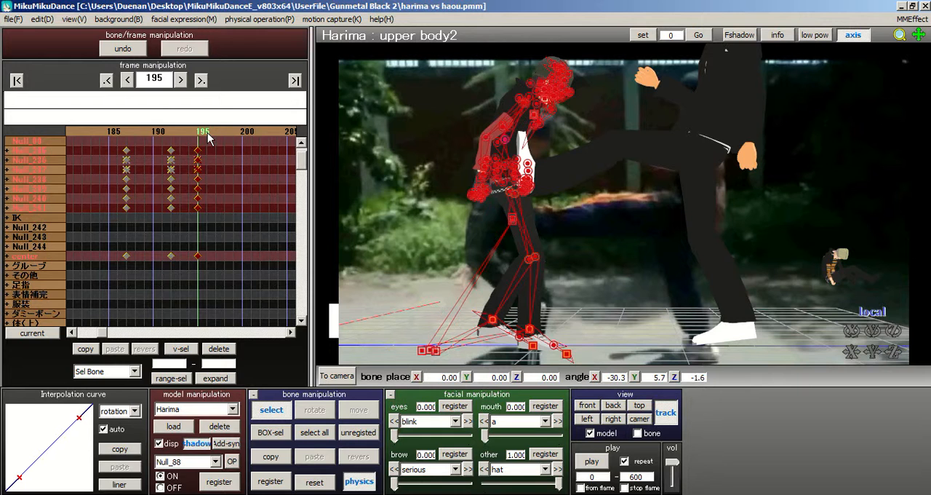
pyautogui.moveTo(626, 204); pyautogui.dragTo(680, 191, button='middle')
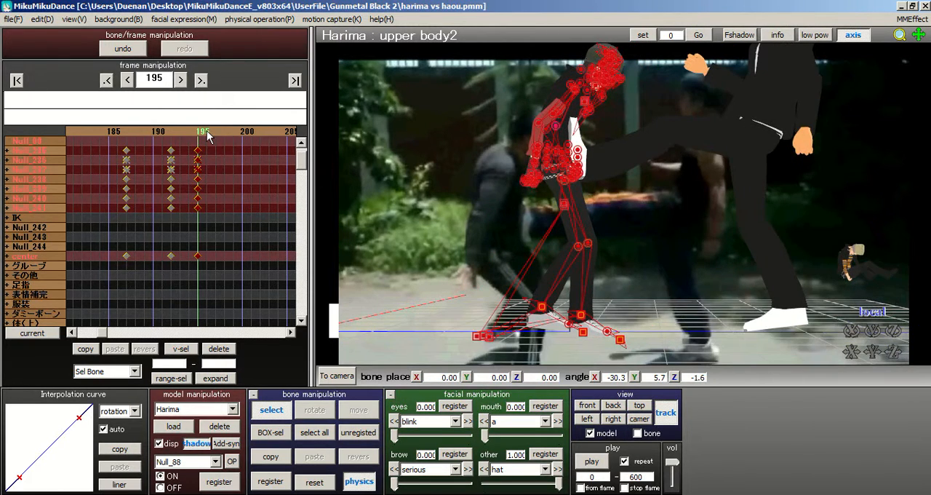
pyautogui.click(207, 136)
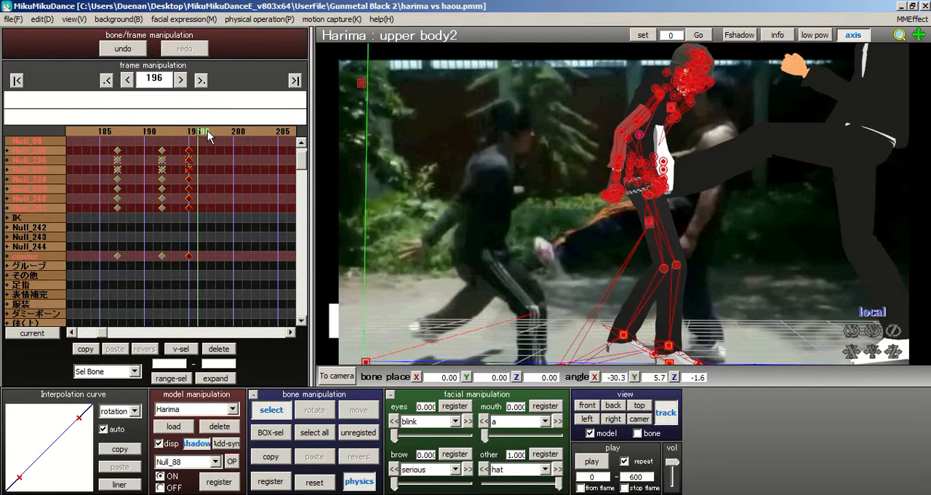
# Step: Move Harima's Null_01 body bone to about X 2.69, Y -1.16, Z -1.97
pyautogui.scroll(1, 631, 196)
pyautogui.moveTo(666, 238); pyautogui.dragTo(642, 199, button='middle')
pyautogui.click(622, 183)
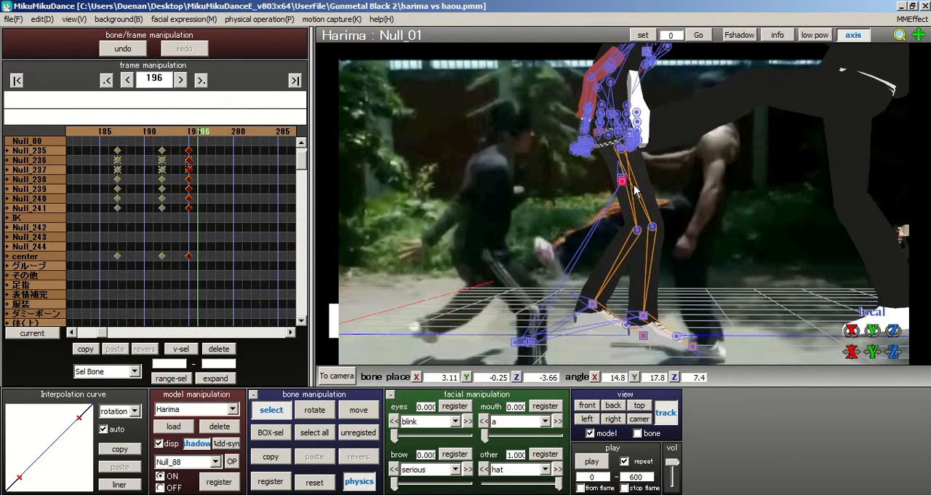
pyautogui.click(362, 411)
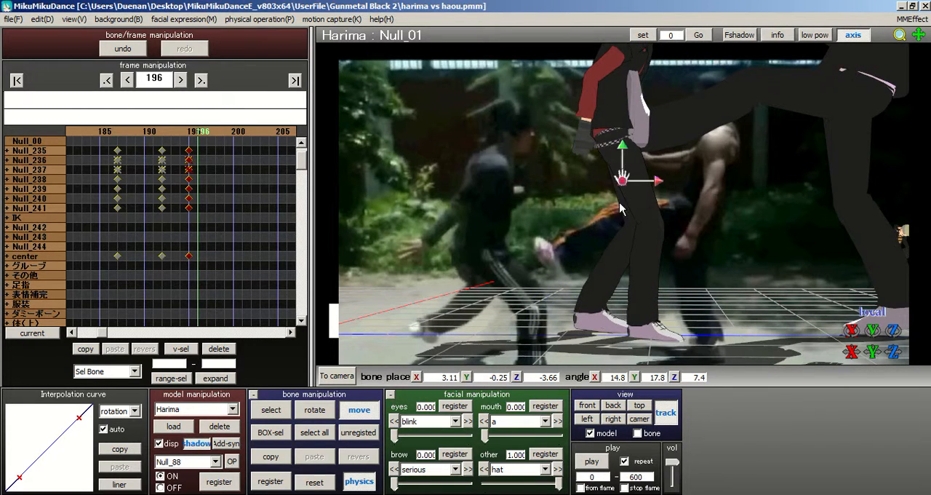
pyautogui.moveTo(619, 209); pyautogui.dragTo(626, 207, button='right')
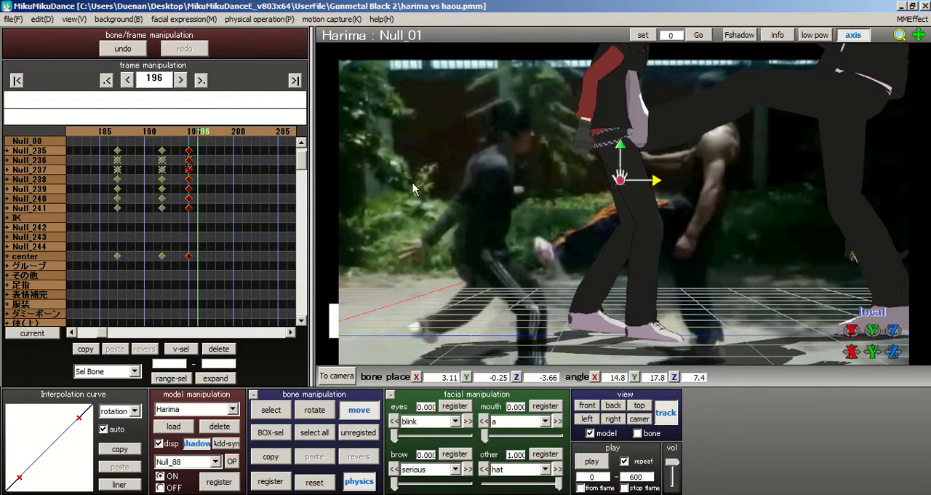
pyautogui.moveTo(654, 182); pyautogui.dragTo(621, 193)
# Step: Move Harima's rear-foot bone Null_88 to about X 4.34, Y 1.27, Z 2.97 and rotate it to about -46.6, 45.6, 61.7
pyautogui.click(288, 412)
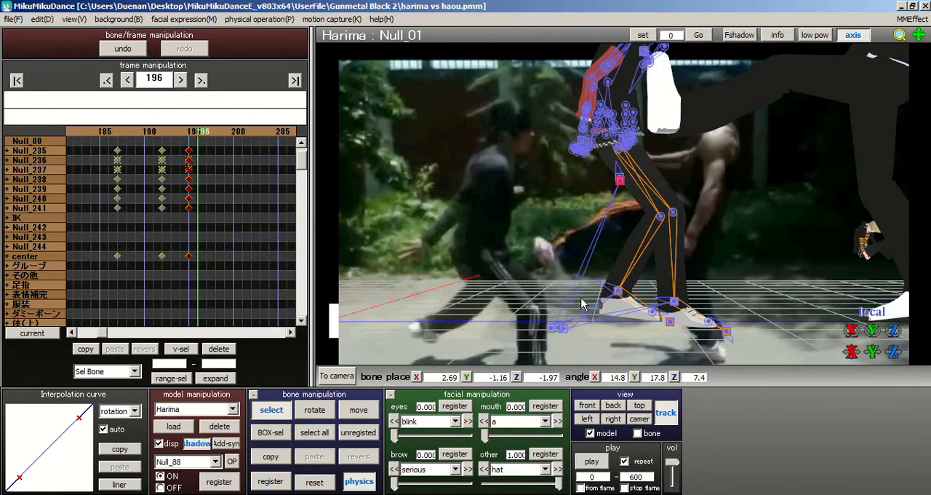
pyautogui.click(618, 291)
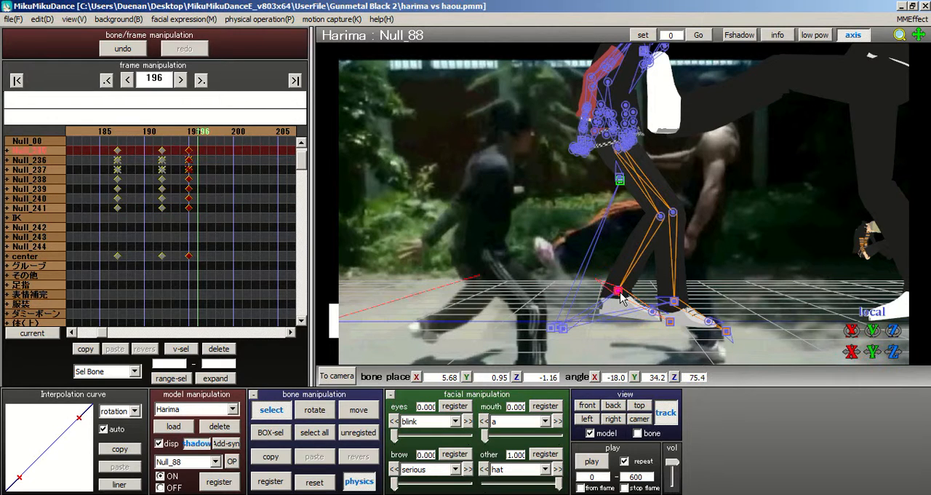
pyautogui.click(368, 413)
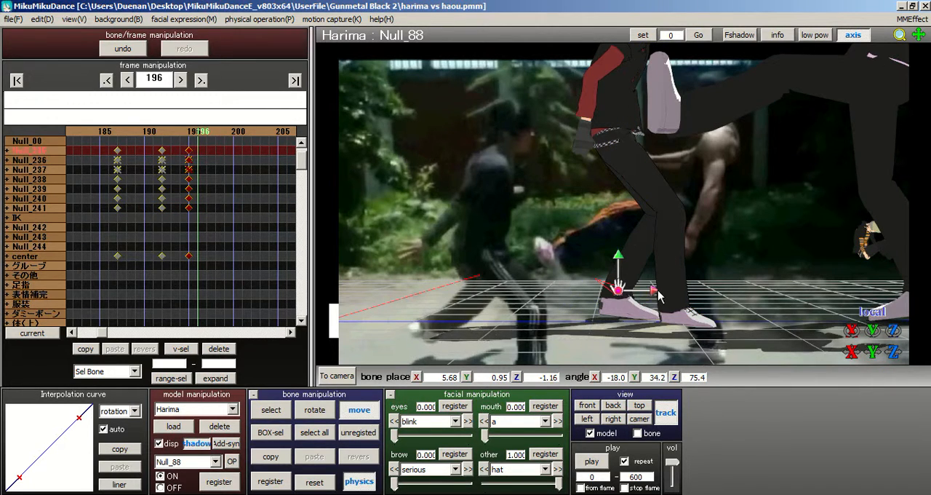
pyautogui.moveTo(655, 291); pyautogui.dragTo(581, 281)
pyautogui.click(331, 409)
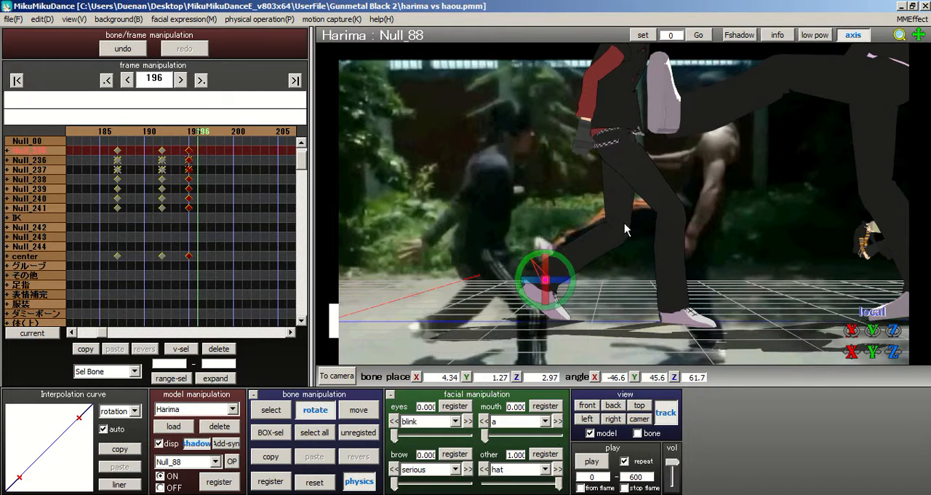
# Step: Tilt Harima's whole body backward by rotating the Null_01 bone to about X 29.9, Y 15.9, Z 7.3
pyautogui.moveTo(624, 224); pyautogui.dragTo(624, 264, button='middle')
pyautogui.scroll(2, 624, 251)
pyautogui.moveTo(584, 217); pyautogui.dragTo(581, 220, button='middle')
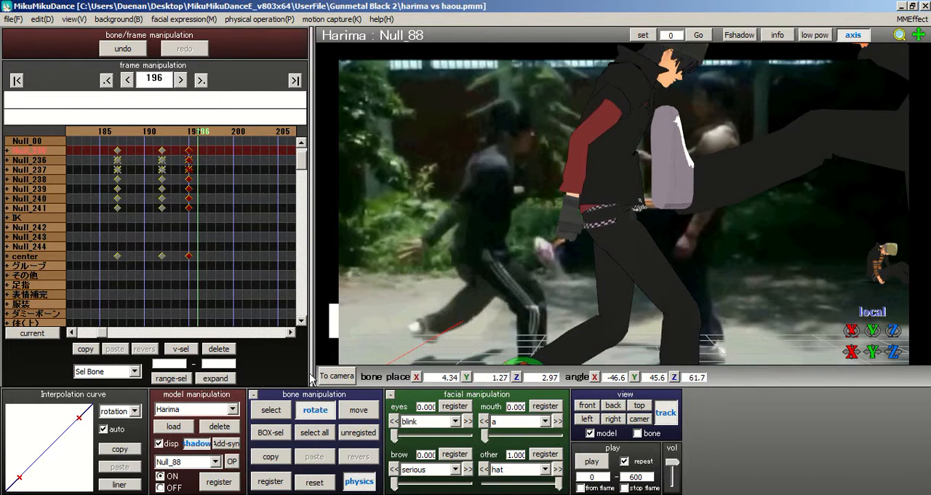
pyautogui.click(270, 410)
pyautogui.click(616, 270)
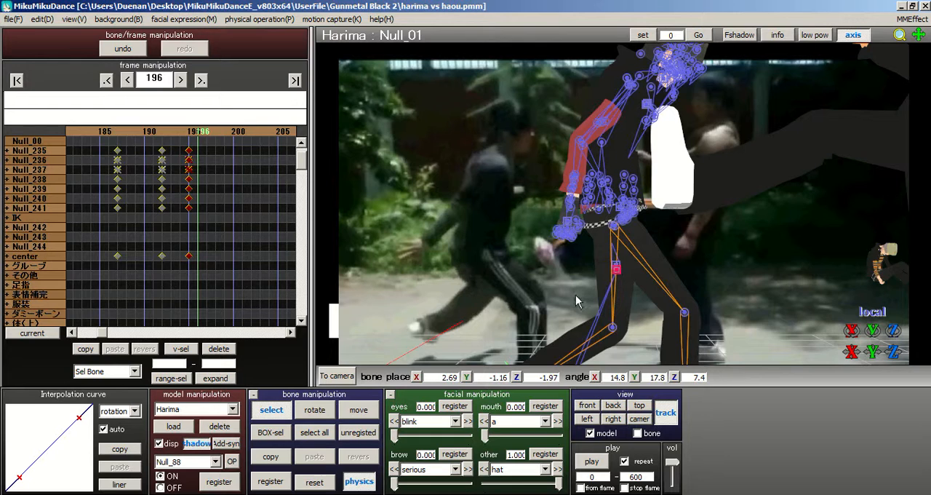
pyautogui.press('x')
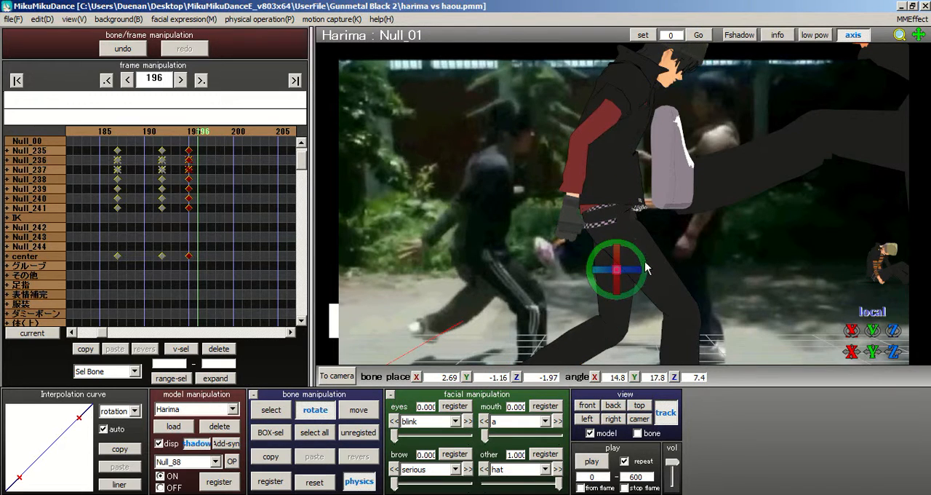
pyautogui.moveTo(646, 269); pyautogui.dragTo(612, 259)
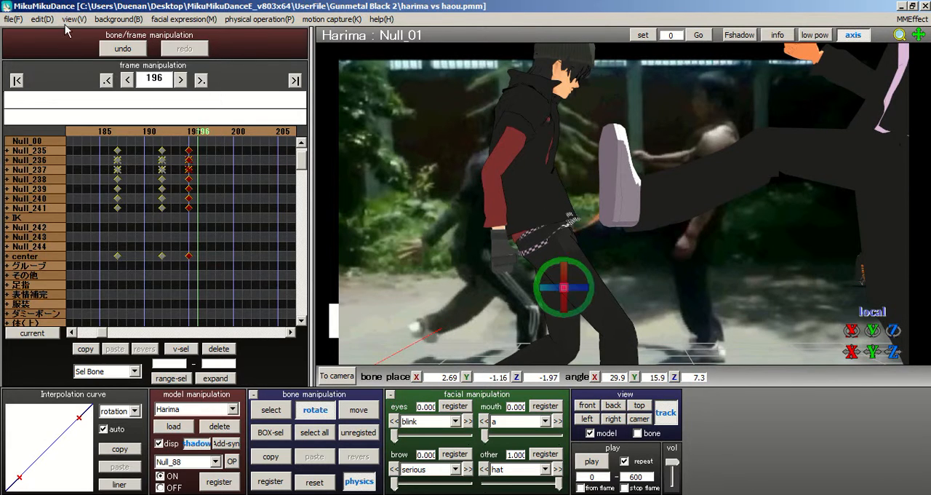
pyautogui.click(74, 19)
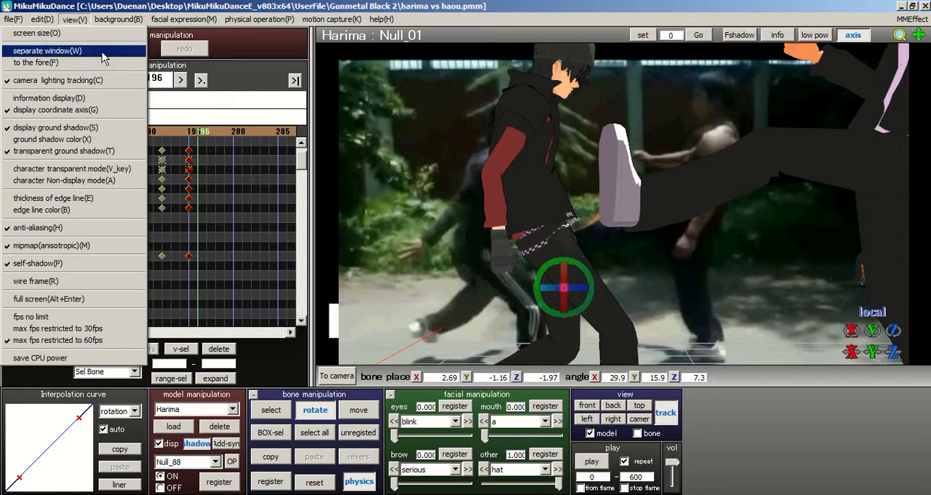
pyautogui.moveTo(120, 19)
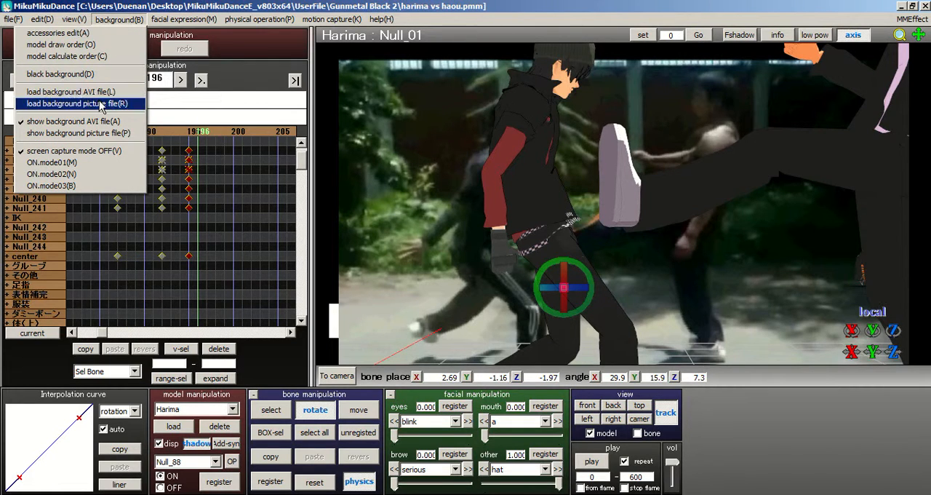
pyautogui.click(563, 185)
# Step: Twist Harima's upper body by rotating the Null_04 bone at the waist to about X -6.0, Y 7.0, Z -16.6
pyautogui.moveTo(598, 169); pyautogui.dragTo(631, 223, button='middle')
pyautogui.click(291, 407)
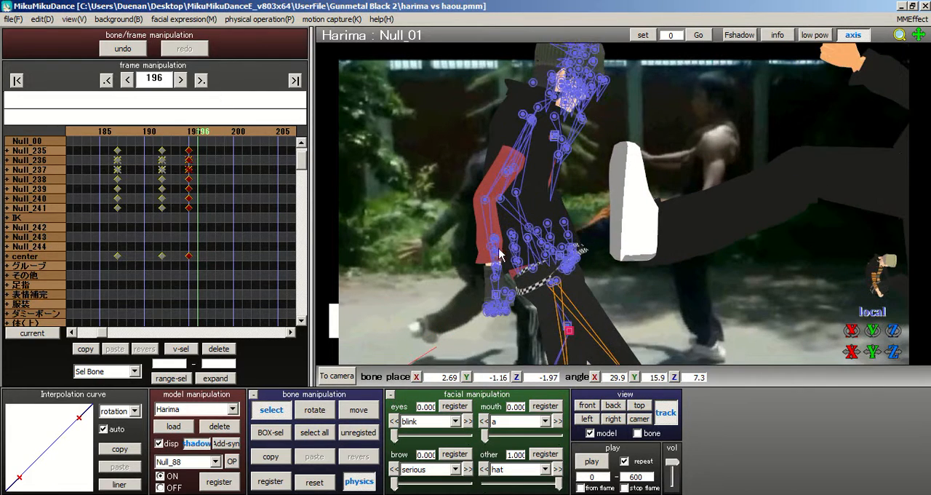
pyautogui.click(528, 238)
pyautogui.moveTo(687, 202); pyautogui.dragTo(662, 251, button='middle')
pyautogui.click(323, 412)
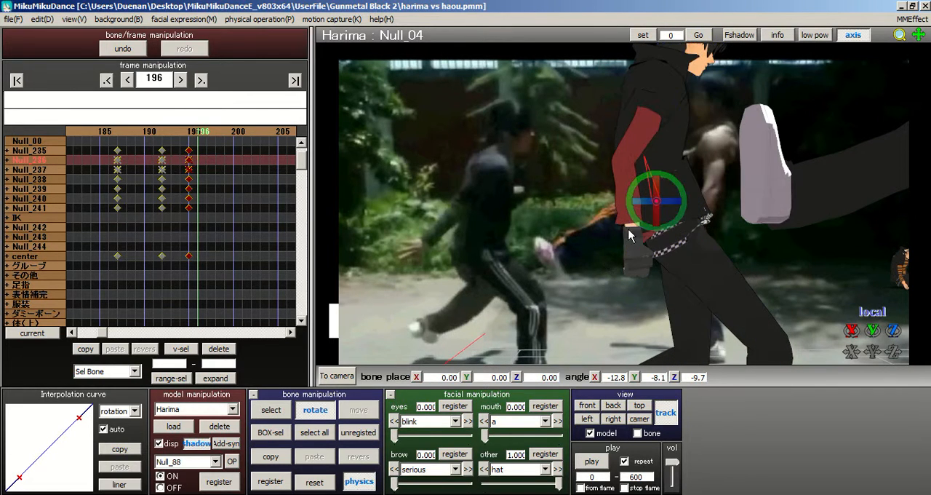
pyautogui.moveTo(670, 201)
pyautogui.mouseDown()
pyautogui.moveTo(687, 206)
pyautogui.moveTo(680, 191)
pyautogui.mouseUp()
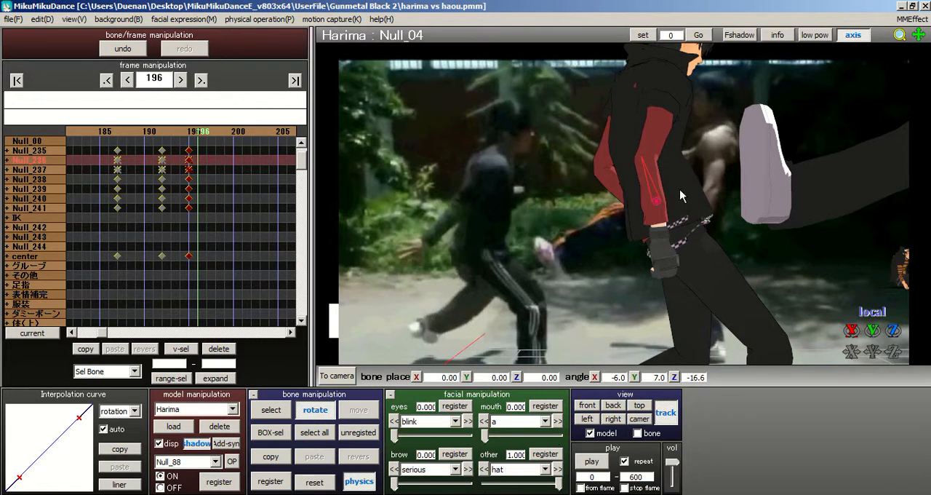
# Step: Rotate Harima's Null_41 shoulder bone to about X -6.2, Y 7.6, Z -9.7
pyautogui.click(270, 407)
pyautogui.moveTo(586, 231); pyautogui.dragTo(550, 253, button='middle')
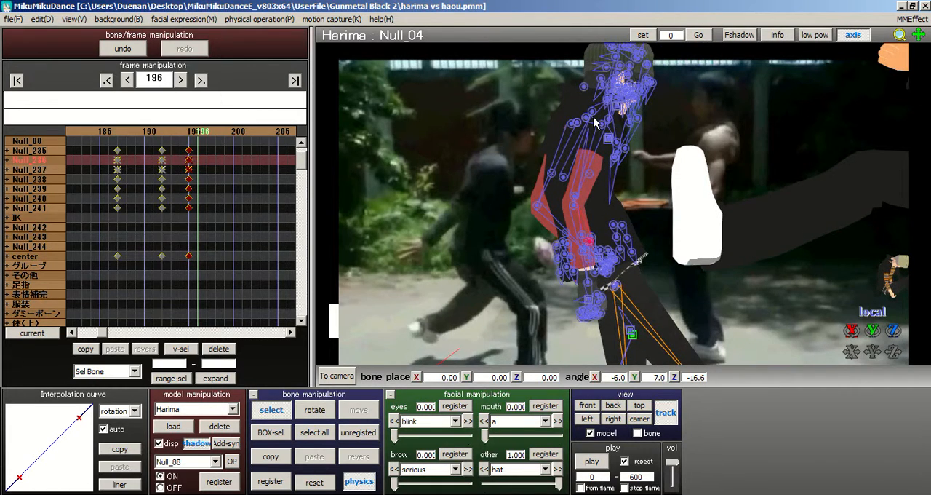
pyautogui.click(588, 119)
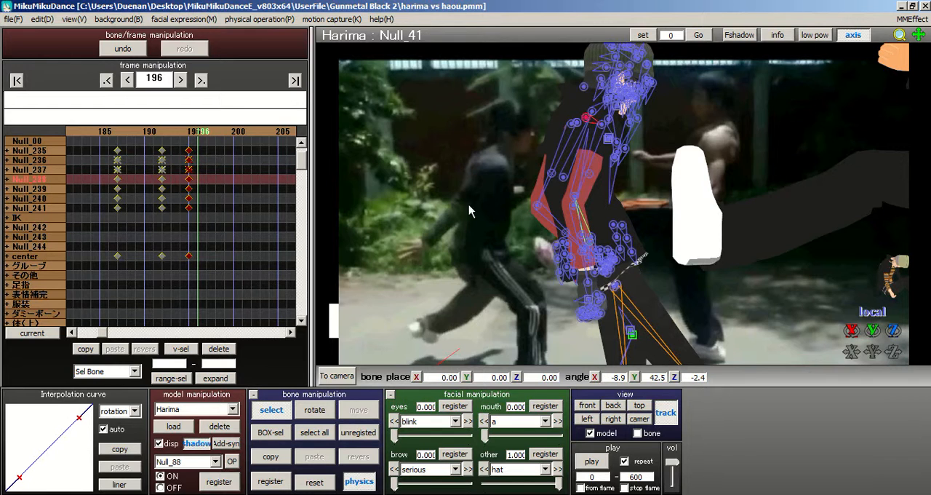
pyautogui.click(314, 409)
pyautogui.moveTo(587, 104); pyautogui.dragTo(499, 270)
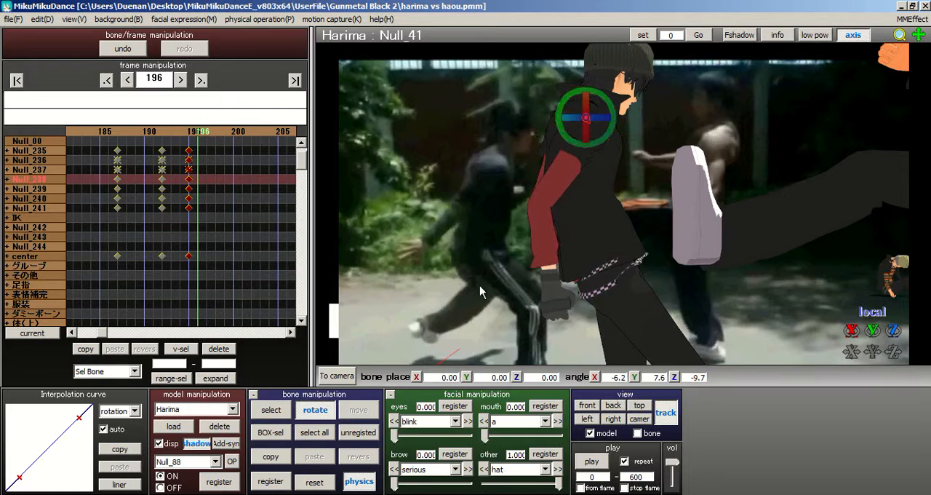
# Step: Swing Harima's near upper arm backward by rotating the Null_44 bone to about X -19.9, Y -36.4, Z -33.2
pyautogui.click(278, 416)
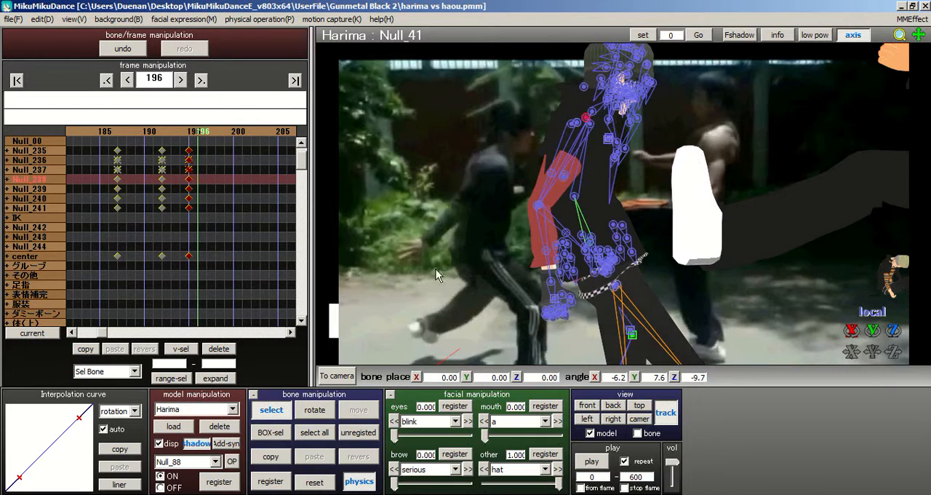
pyautogui.click(590, 126)
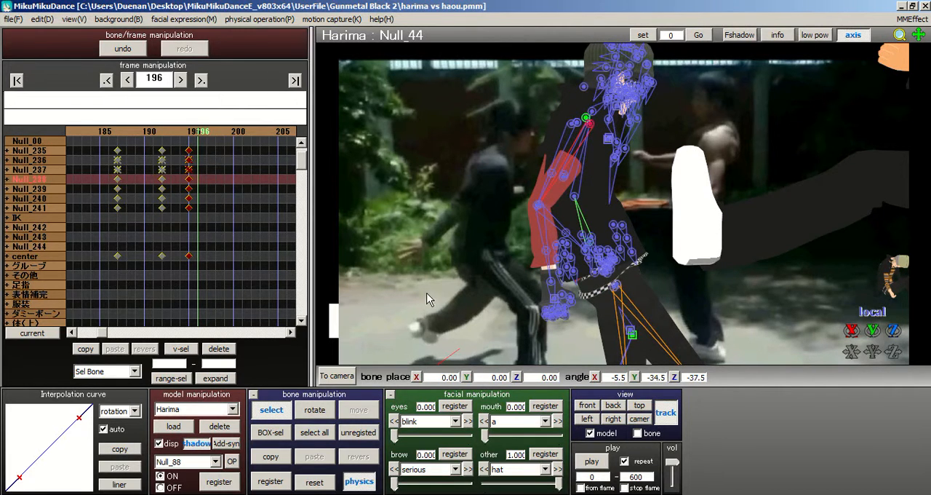
pyautogui.click(323, 411)
pyautogui.moveTo(615, 117); pyautogui.dragTo(561, 193)
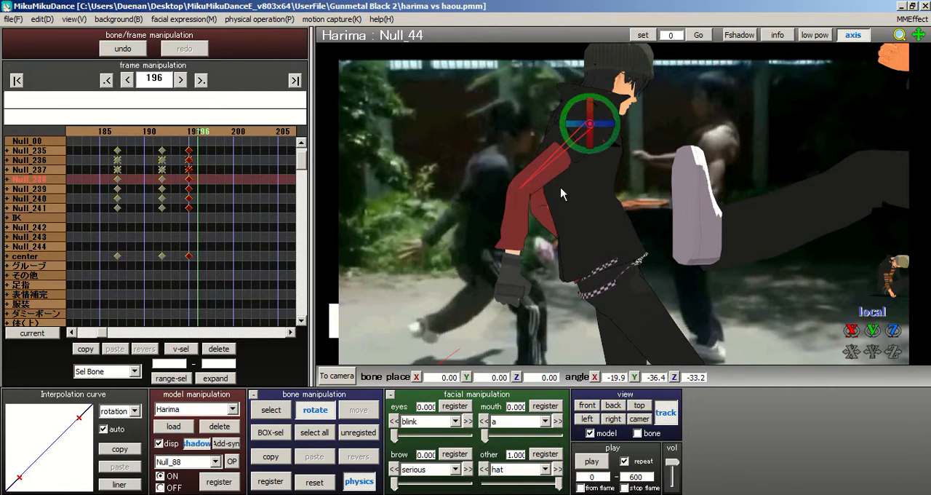
# Step: Rotate Harima's near elbow bone Null_52 to about X -14.5, Y 29.7, Z -8.4 and inspect the arm from behind
pyautogui.click(277, 410)
pyautogui.click(520, 191)
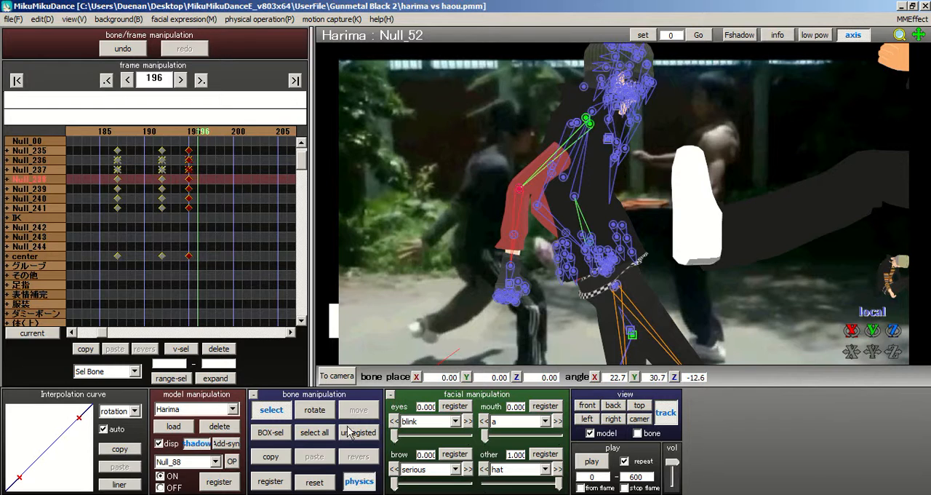
pyautogui.click(320, 411)
pyautogui.moveTo(542, 183); pyautogui.dragTo(552, 200)
pyautogui.moveTo(679, 195); pyautogui.dragTo(699, 189, button='middle')
pyautogui.moveTo(699, 189); pyautogui.dragTo(560, 219, button='right')
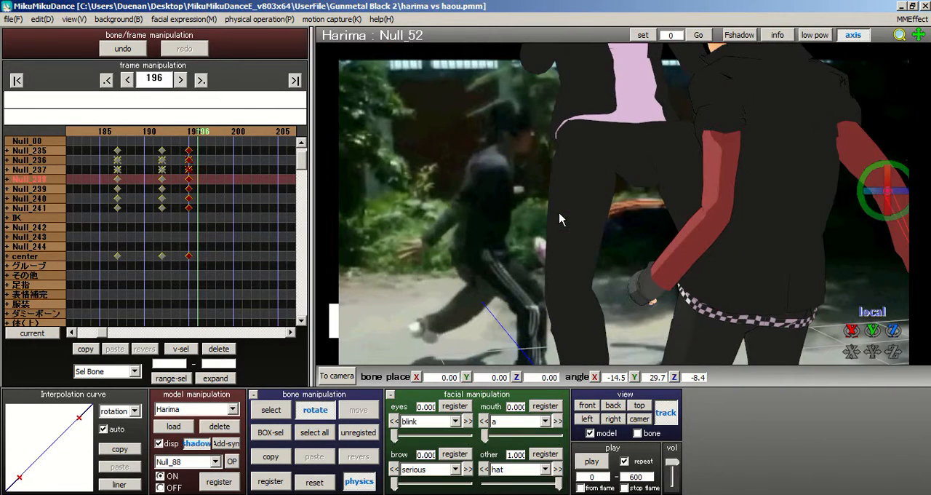
# Step: Swing Harima's other upper arm toward Haou's foot by rotating the Null_09 shoulder bone to about X 20.4, Y -17.9, Z 53.1
pyautogui.moveTo(623, 183); pyautogui.dragTo(700, 186, button='right')
pyautogui.moveTo(508, 213); pyautogui.dragTo(435, 226, button='middle')
pyautogui.click(271, 406)
pyautogui.click(608, 106)
pyautogui.click(313, 409)
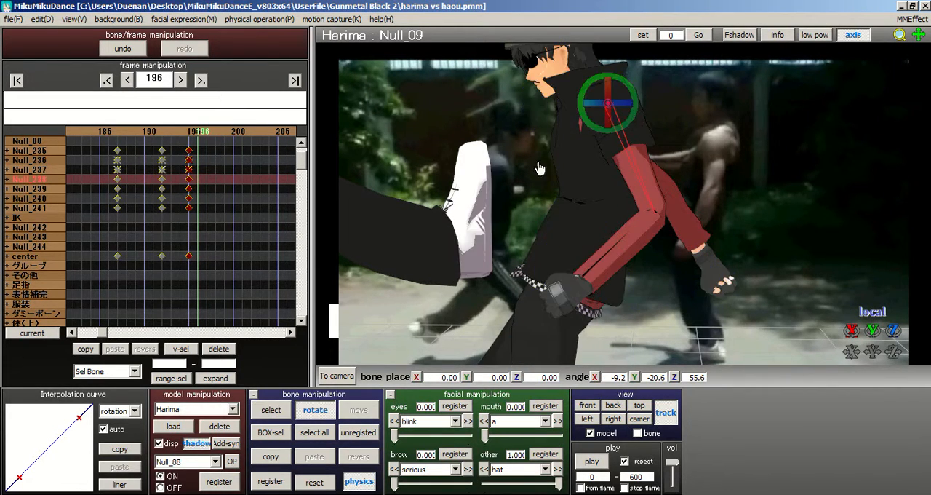
pyautogui.moveTo(636, 99); pyautogui.dragTo(638, 109)
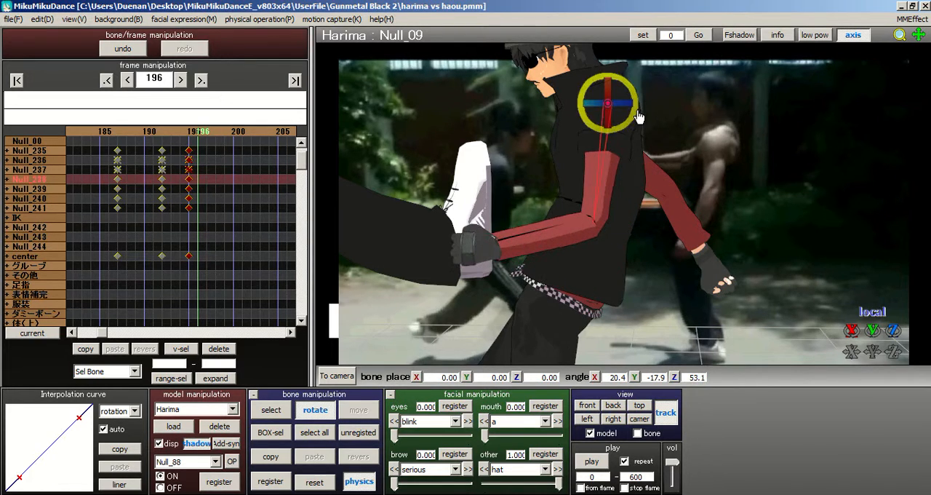
# Step: Bend the same arm's elbow upward by rotating the Null_14 bone to about X 27.7, Y -102.6, Z -50.7
pyautogui.click(272, 410)
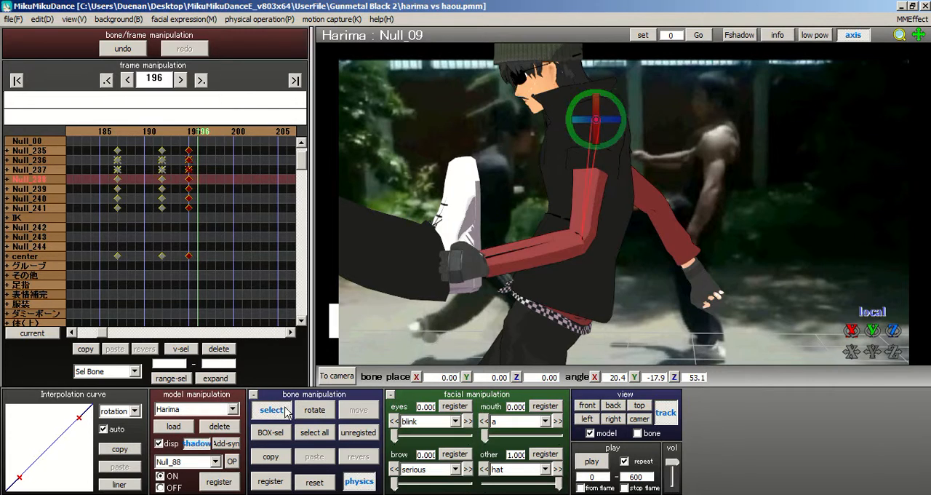
pyautogui.click(581, 242)
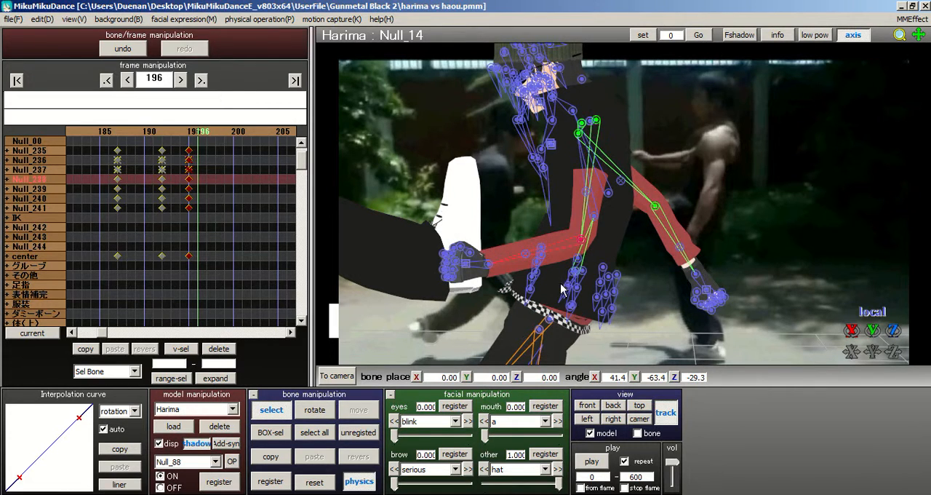
pyautogui.click(329, 409)
pyautogui.moveTo(611, 237); pyautogui.dragTo(583, 216)
pyautogui.scroll(-3, 677, 179)
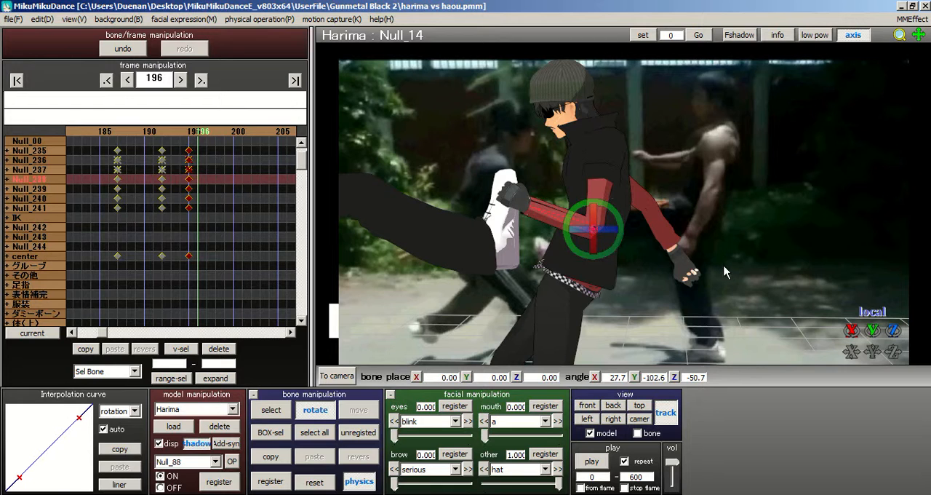
# Step: Examine Harima's arms and stance from both sides against Haou's kicking leg and the fight footage
pyautogui.scroll(-3, 624, 148)
pyautogui.moveTo(624, 147); pyautogui.dragTo(625, 143, button='middle')
pyautogui.moveTo(632, 187); pyautogui.dragTo(554, 256, button='middle')
pyautogui.moveTo(597, 242); pyautogui.dragTo(651, 196, button='right')
pyautogui.moveTo(652, 196); pyautogui.dragTo(779, 180, button='middle')
pyautogui.moveTo(762, 181); pyautogui.dragTo(728, 166, button='right')
pyautogui.moveTo(653, 214); pyautogui.dragTo(731, 232, button='middle')
# Step: Rotate the Null_76 bone near Harima's waist to about X 5.3, Y 21.7, Z -10.6
pyautogui.click(272, 408)
pyautogui.moveTo(595, 205); pyautogui.dragTo(626, 191, button='right')
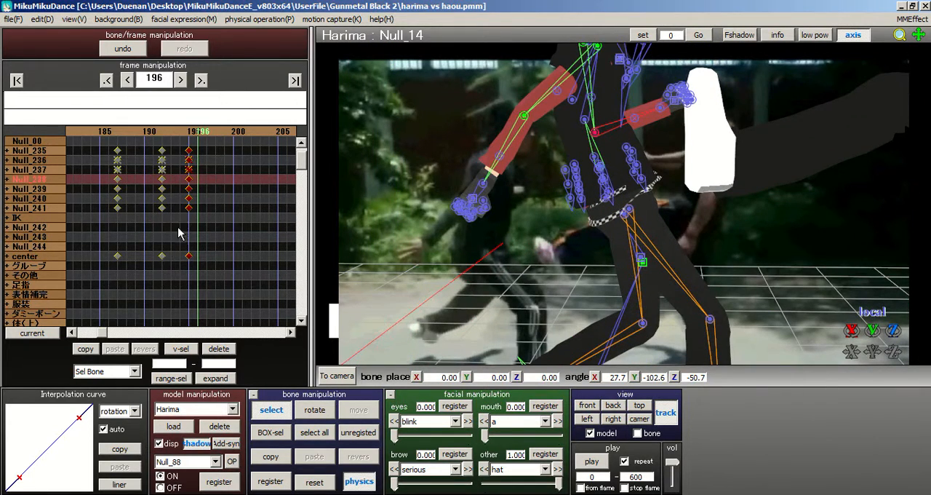
pyautogui.moveTo(600, 207); pyautogui.dragTo(543, 210, button='right')
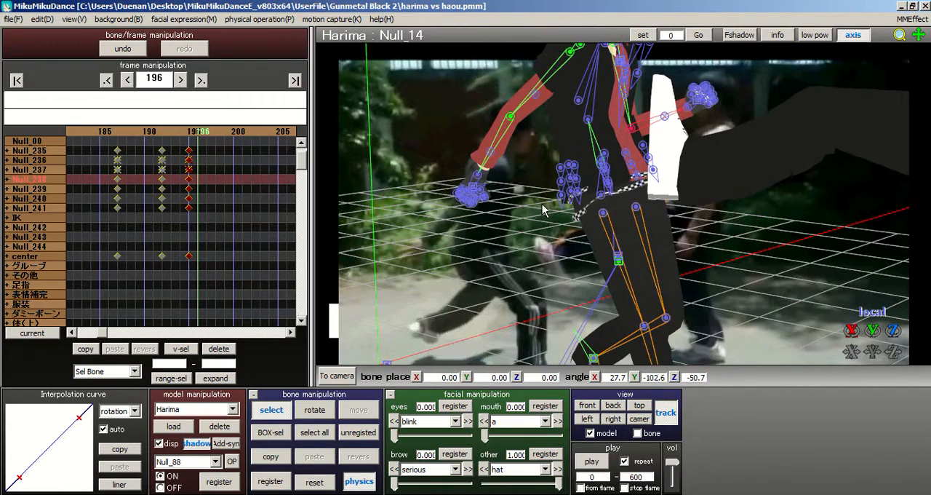
pyautogui.click(602, 163)
pyautogui.moveTo(602, 163); pyautogui.dragTo(643, 157, button='right')
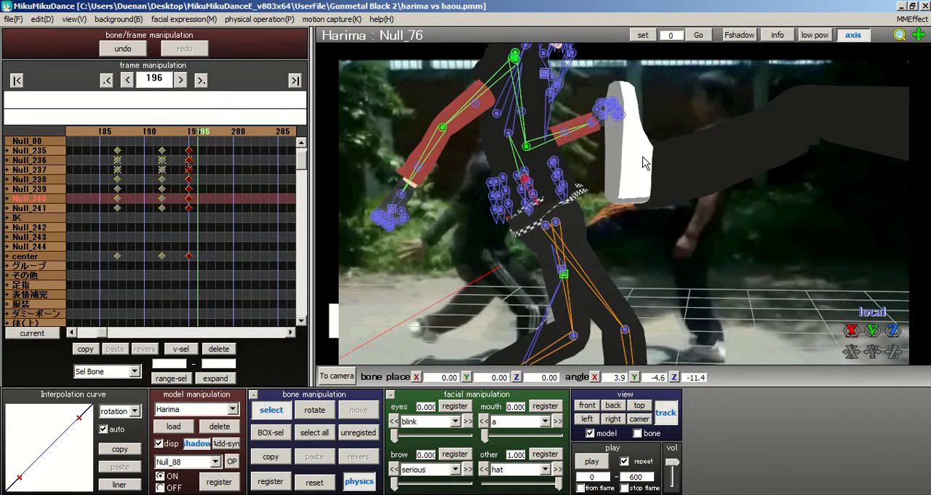
pyautogui.click(329, 409)
pyautogui.moveTo(504, 166); pyautogui.dragTo(520, 180, button='right')
pyautogui.moveTo(523, 183)
pyautogui.mouseDown()
pyautogui.moveTo(544, 172)
pyautogui.moveTo(513, 164)
pyautogui.moveTo(517, 182)
pyautogui.mouseUp()
# Step: Flatten Harima's front foot by rotating Null_91 to about X 2.7, Y -28.5, Z -58.4 and placing it at about X 5.07, Y 0.29, Z -5.22
pyautogui.moveTo(673, 192); pyautogui.dragTo(631, 152, button='middle')
pyautogui.scroll(-2, 632, 152)
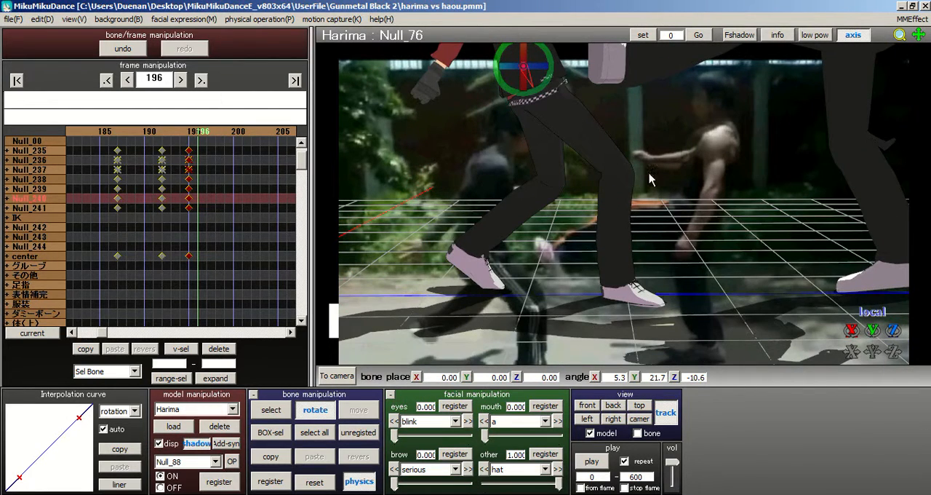
pyautogui.click(271, 409)
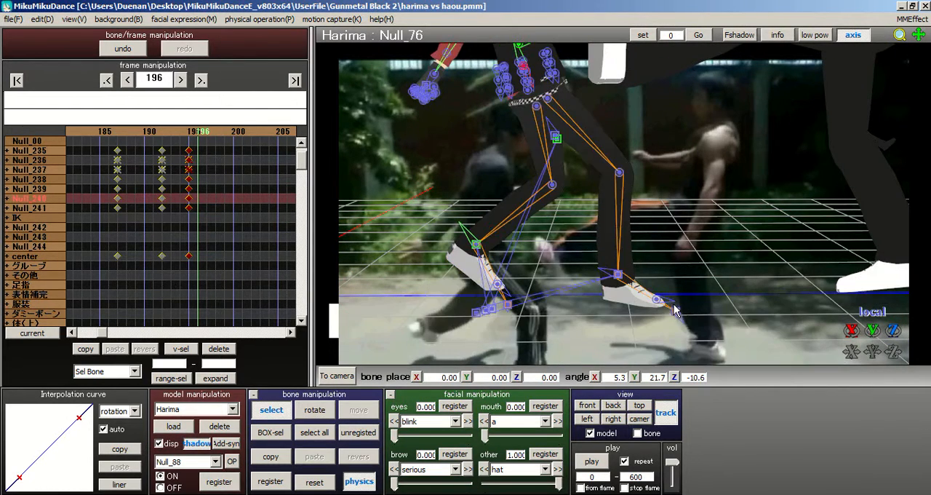
pyautogui.click(619, 277)
pyautogui.click(349, 411)
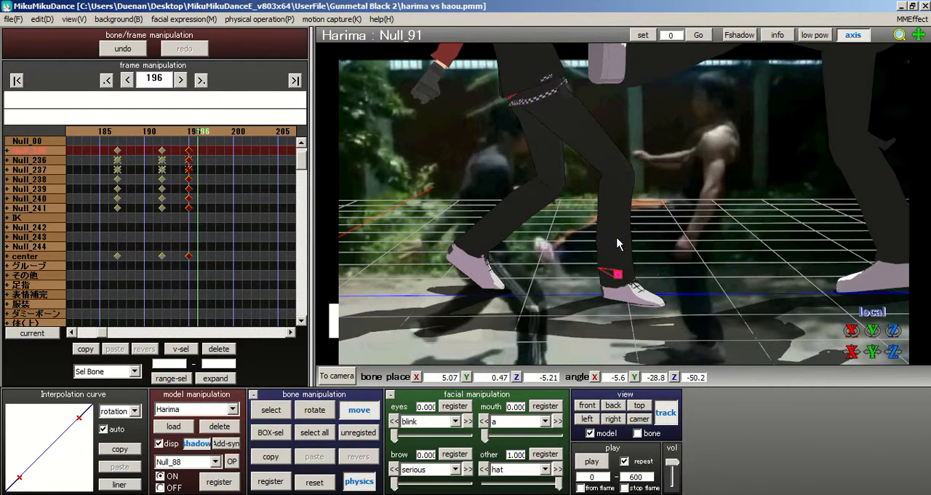
pyautogui.moveTo(617, 236); pyautogui.dragTo(617, 231)
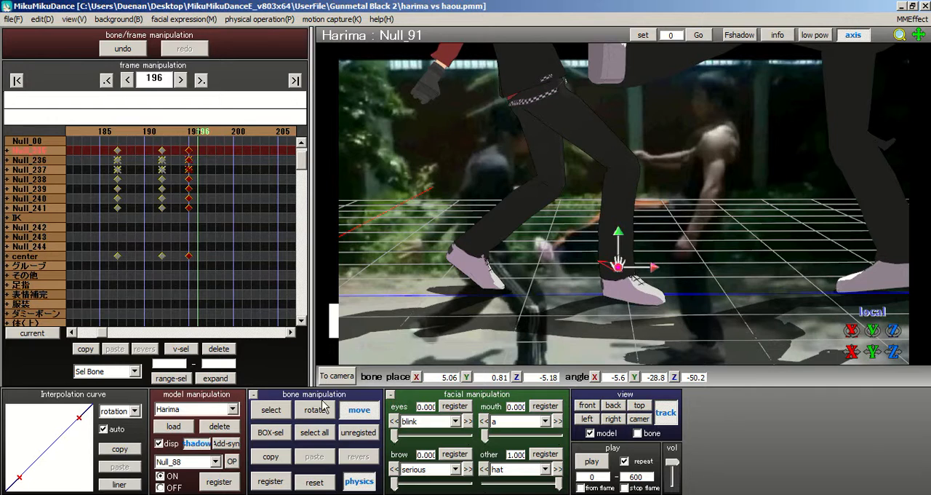
pyautogui.click(316, 403)
pyautogui.moveTo(643, 277)
pyautogui.mouseDown()
pyautogui.moveTo(650, 271)
pyautogui.moveTo(647, 284)
pyautogui.mouseUp()
pyautogui.press('c')
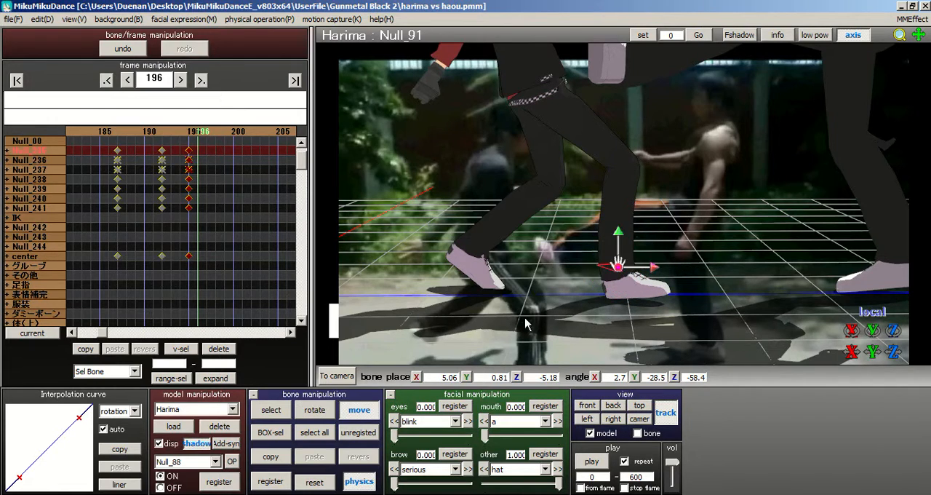
pyautogui.moveTo(618, 234); pyautogui.dragTo(622, 242)
# Step: Tilt and turn Harima's head by rotating the Head bone to about X 37.2, Y -20.1, Z -27.9
pyautogui.moveTo(636, 269); pyautogui.dragTo(631, 219, button='middle')
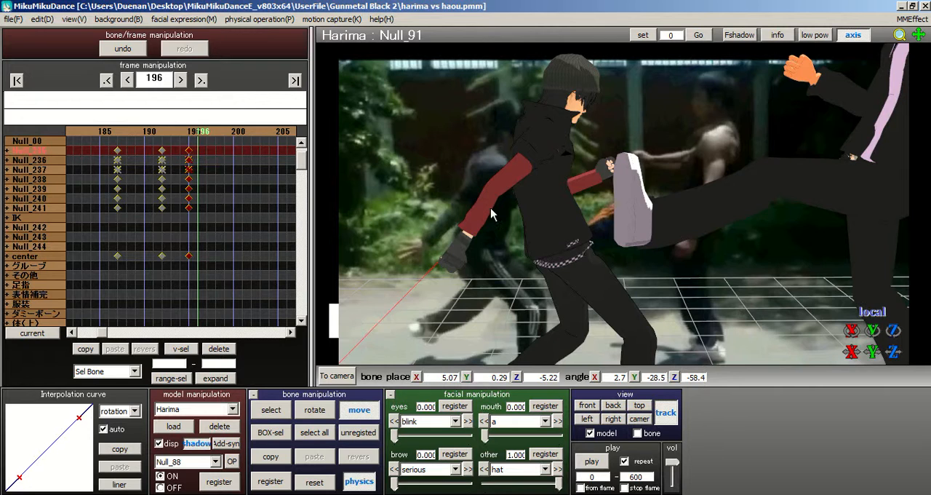
pyautogui.scroll(3, 646, 211)
pyautogui.moveTo(647, 211); pyautogui.dragTo(601, 249, button='middle')
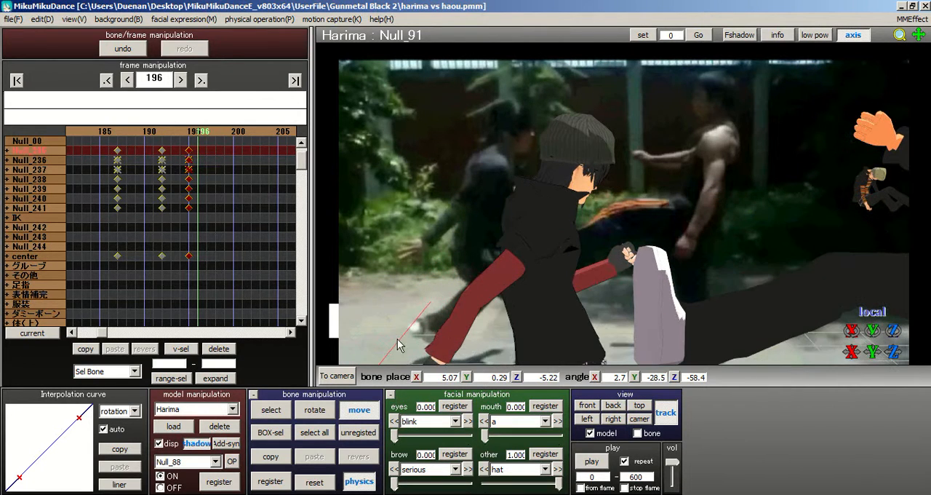
pyautogui.click(270, 410)
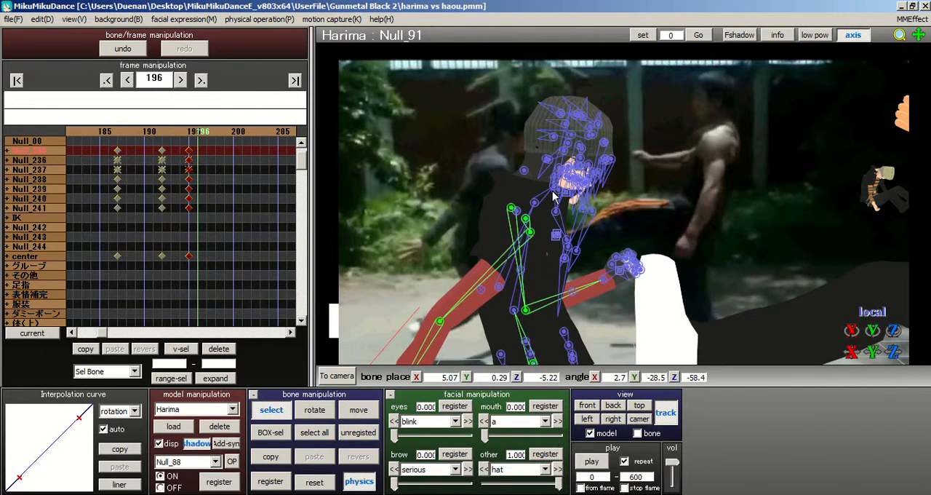
pyautogui.click(557, 187)
pyautogui.click(315, 409)
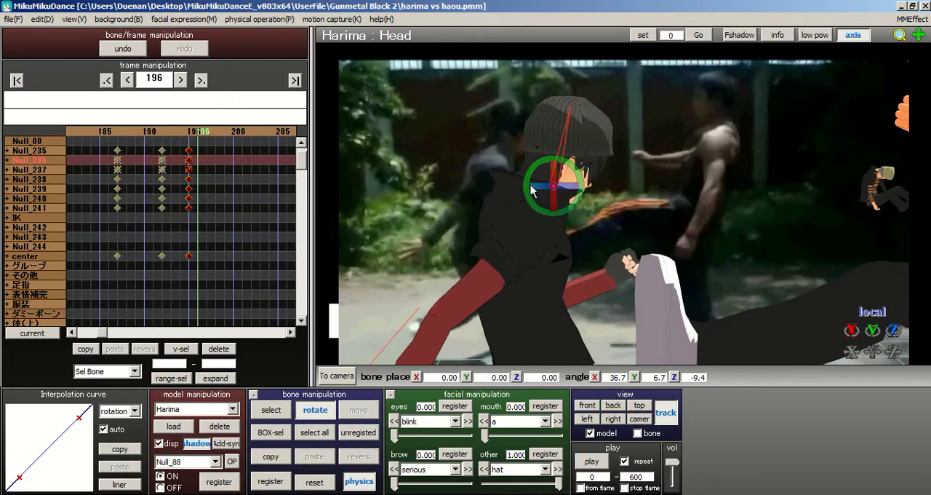
pyautogui.moveTo(542, 193); pyautogui.dragTo(585, 180)
pyautogui.scroll(-5, 685, 202)
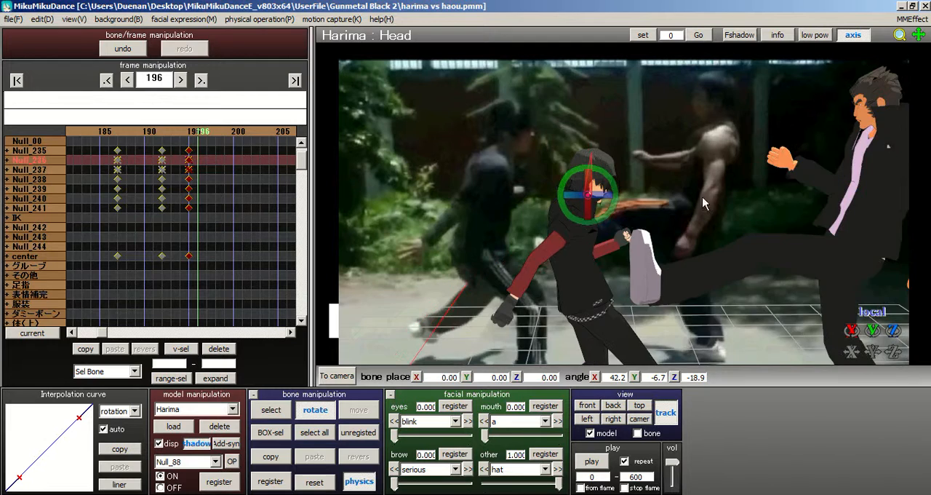
pyautogui.moveTo(633, 223); pyautogui.dragTo(610, 162, button='middle')
pyautogui.moveTo(635, 174); pyautogui.dragTo(706, 165, button='right')
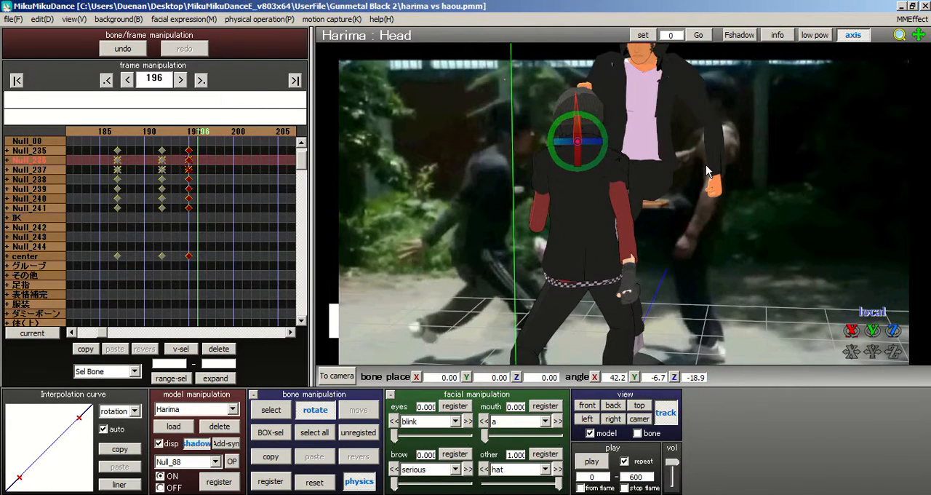
pyautogui.moveTo(572, 145); pyautogui.dragTo(552, 158)
# Step: Register all of Harima's bones as keyframes at frame 196 and advance to frame 199
pyautogui.click(314, 432)
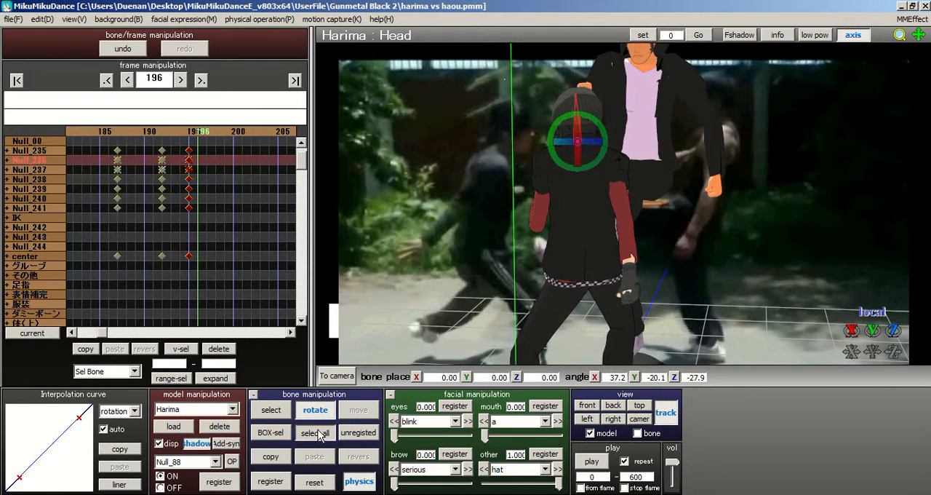
pyautogui.click(269, 481)
pyautogui.moveTo(518, 223); pyautogui.dragTo(615, 120, button='right')
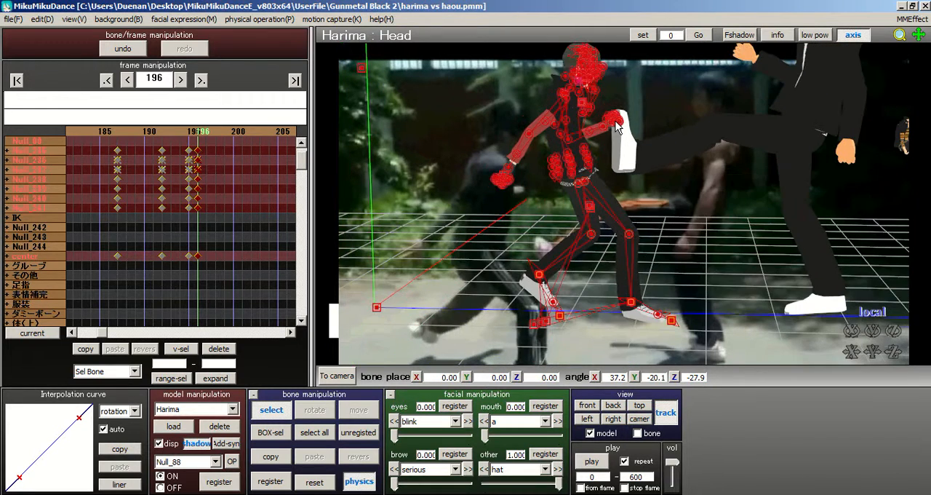
pyautogui.click(209, 130)
pyautogui.click(212, 133)
pyautogui.click(213, 133)
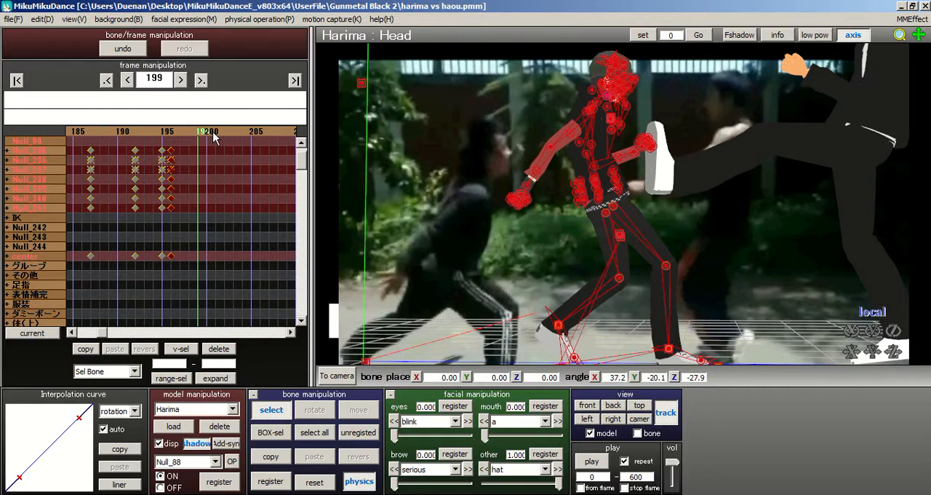
# Step: Lower Harima's body by moving the Null_01 bone to about X 2.35, Y -3.32, Z -0.67
pyautogui.moveTo(641, 162); pyautogui.dragTo(644, 102, button='middle')
pyautogui.moveTo(645, 102); pyautogui.dragTo(651, 166, button='right')
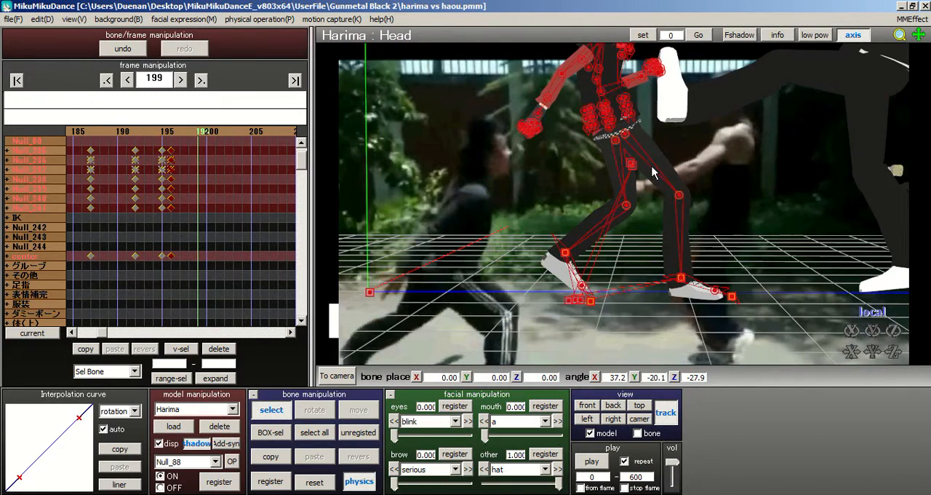
pyautogui.scroll(1, 652, 167)
pyautogui.click(633, 161)
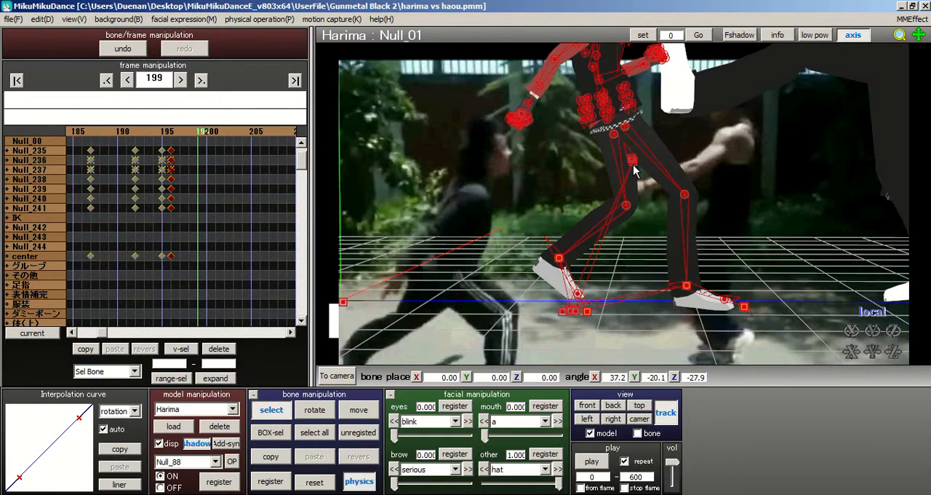
pyautogui.click(358, 410)
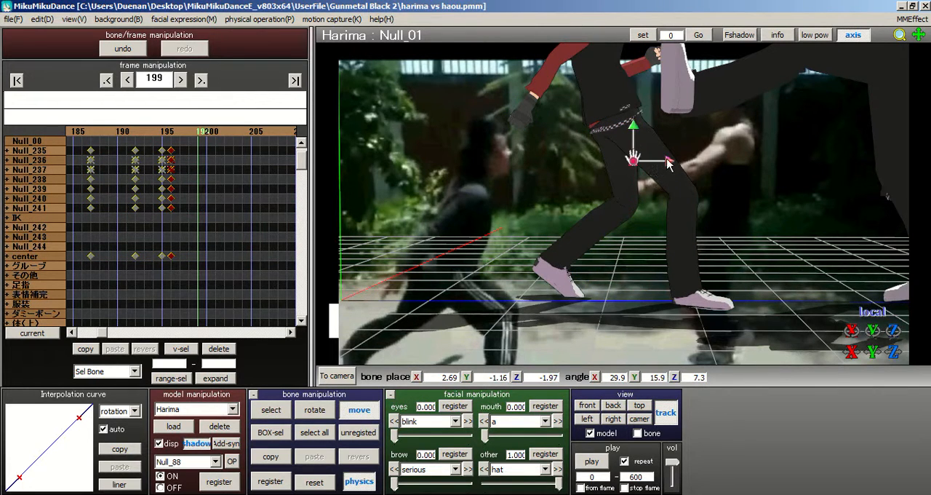
pyautogui.moveTo(670, 161); pyautogui.dragTo(606, 214)
# Step: Stretch Harima's rear leg backward by moving the Null_88 foot bone to about X 2.98, Y 0.64, Z 7.01
pyautogui.click(266, 415)
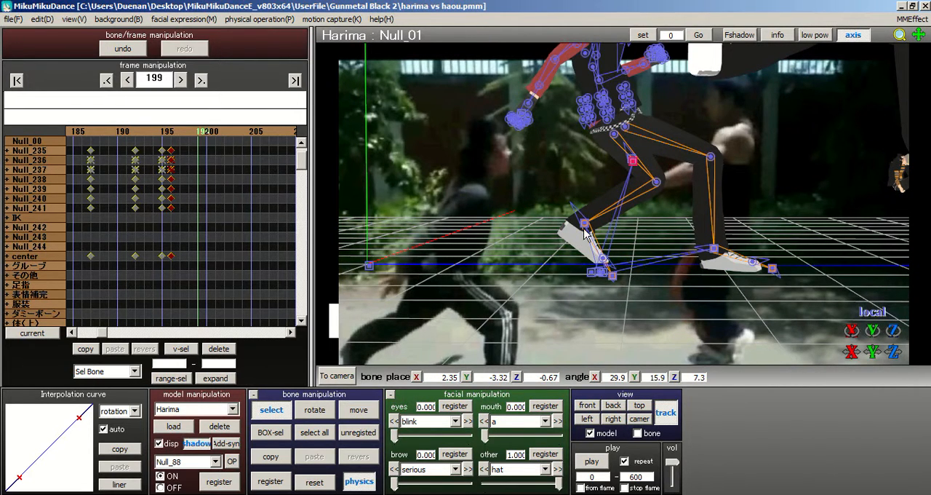
pyautogui.click(585, 224)
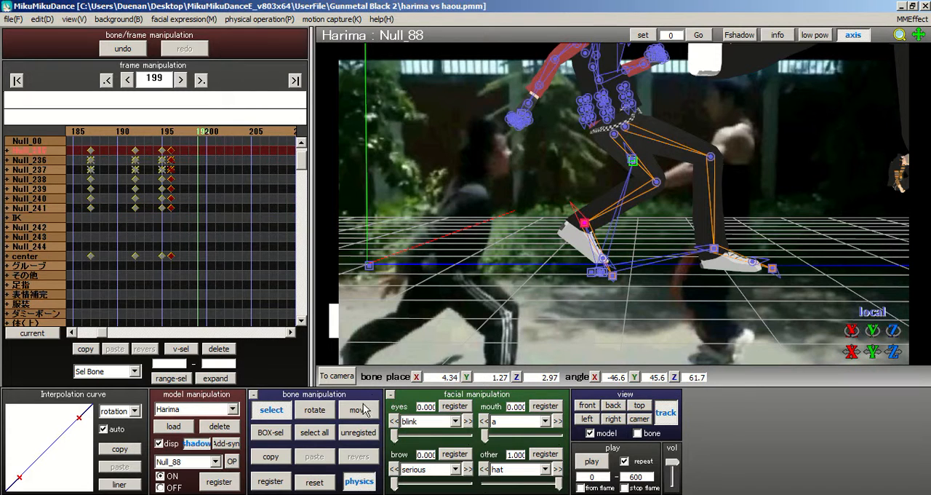
pyautogui.click(363, 410)
pyautogui.moveTo(620, 225); pyautogui.dragTo(506, 221)
pyautogui.moveTo(624, 214); pyautogui.dragTo(619, 309, button='middle')
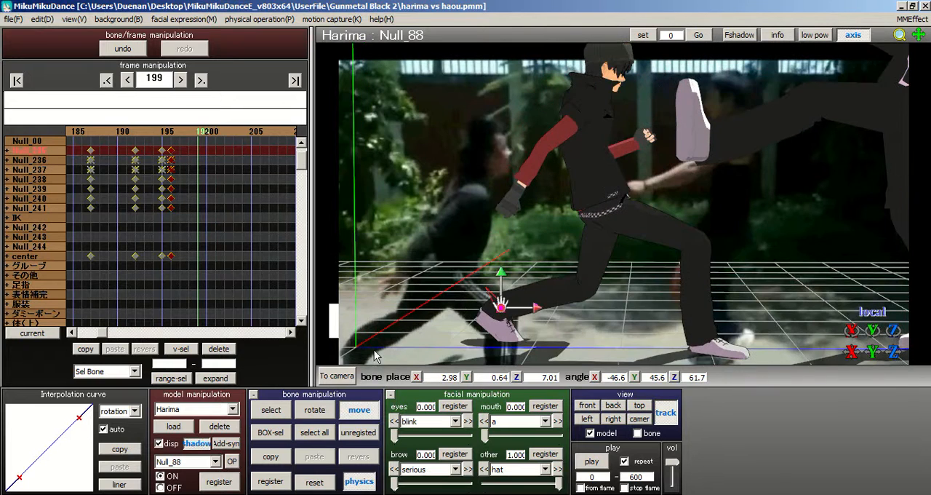
# Step: Lean Harima's whole body forward by rotating the Null_01 bone to about X 4.6, Y 15.9, Z 12.3
pyautogui.click(270, 410)
pyautogui.click(622, 248)
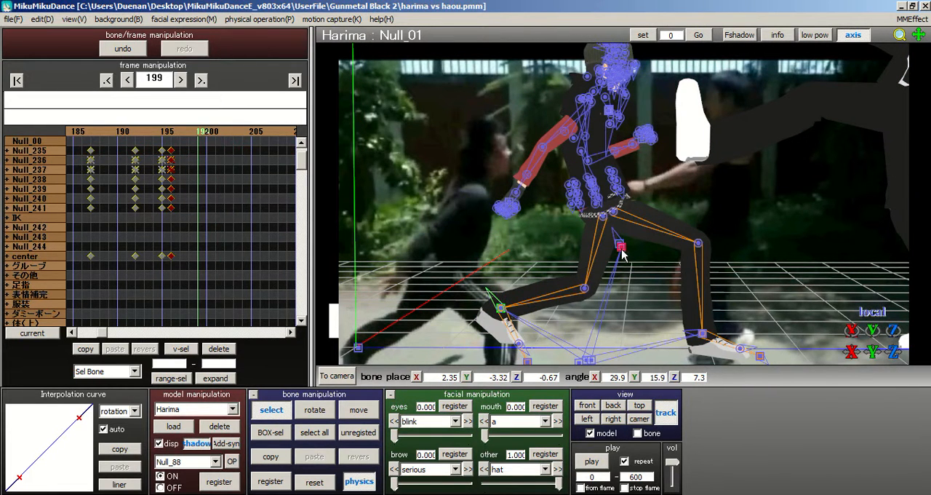
pyautogui.click(315, 410)
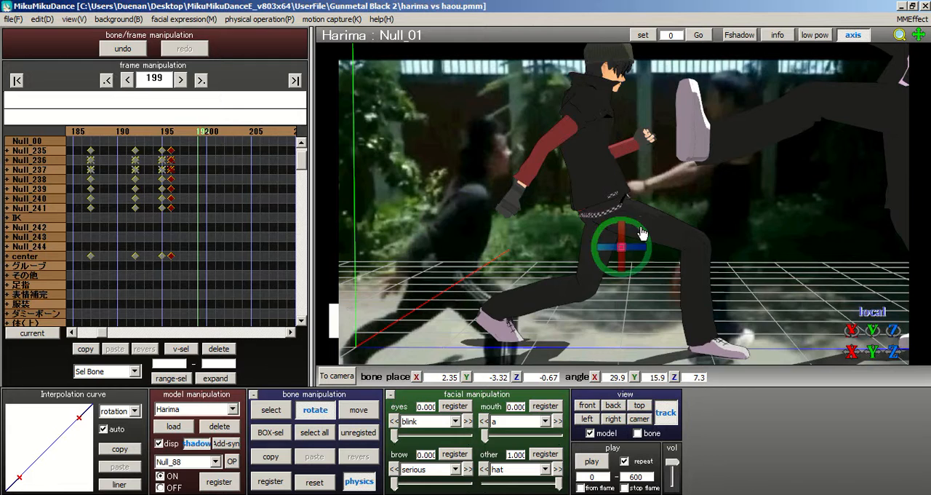
pyautogui.moveTo(647, 243); pyautogui.dragTo(653, 268)
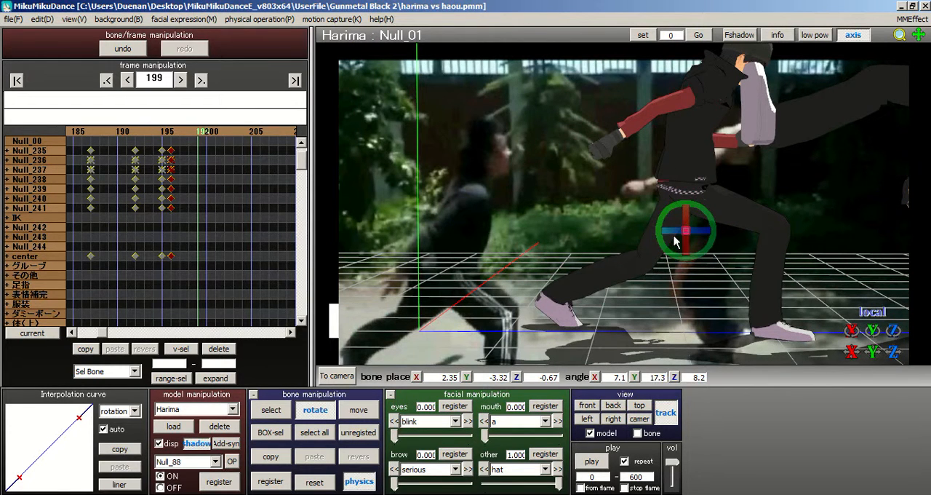
pyautogui.moveTo(676, 239); pyautogui.dragTo(713, 213)
pyautogui.scroll(2, 611, 244)
pyautogui.moveTo(603, 248); pyautogui.dragTo(506, 284, button='middle')
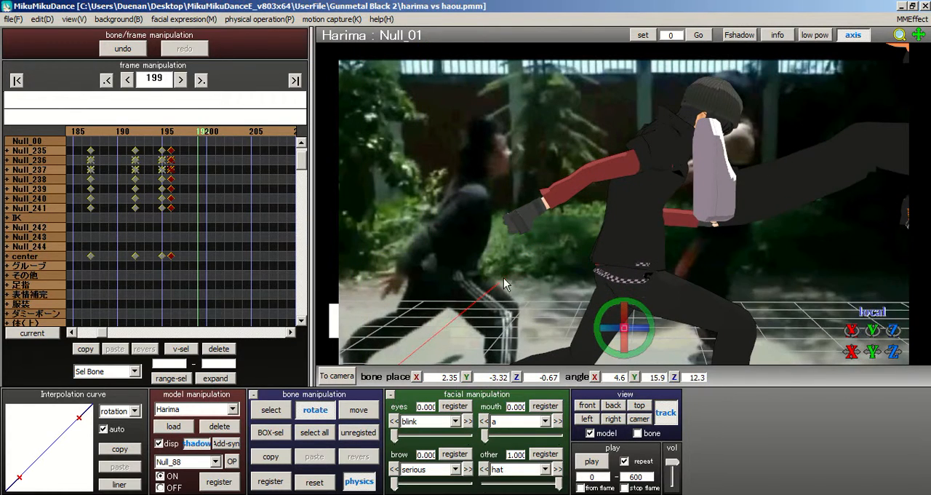
# Step: Bend Harima's upper body further forward by rotating the Null_04 waist bone to about X -12.5, Y 8.8, Z -17.2
pyautogui.click(271, 410)
pyautogui.scroll(3, 653, 236)
pyautogui.moveTo(595, 193); pyautogui.dragTo(500, 198, button='middle')
pyautogui.click(396, 244)
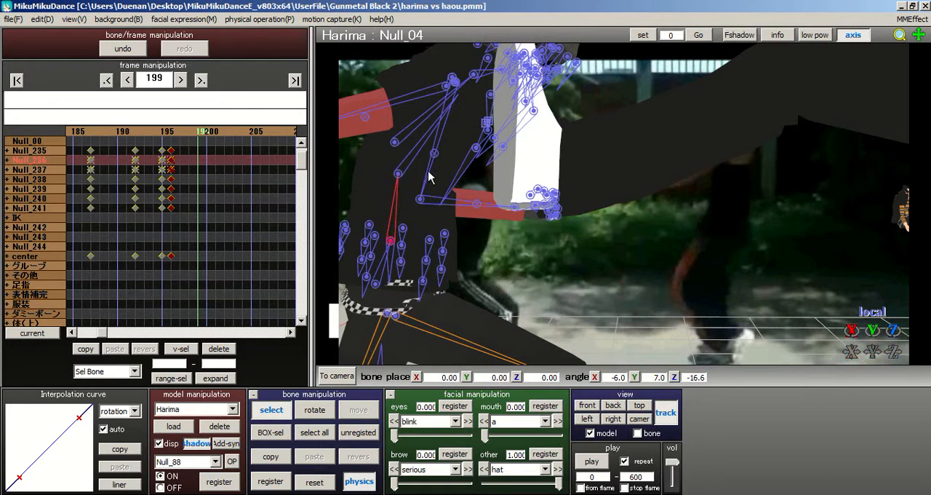
pyautogui.scroll(-2, 640, 212)
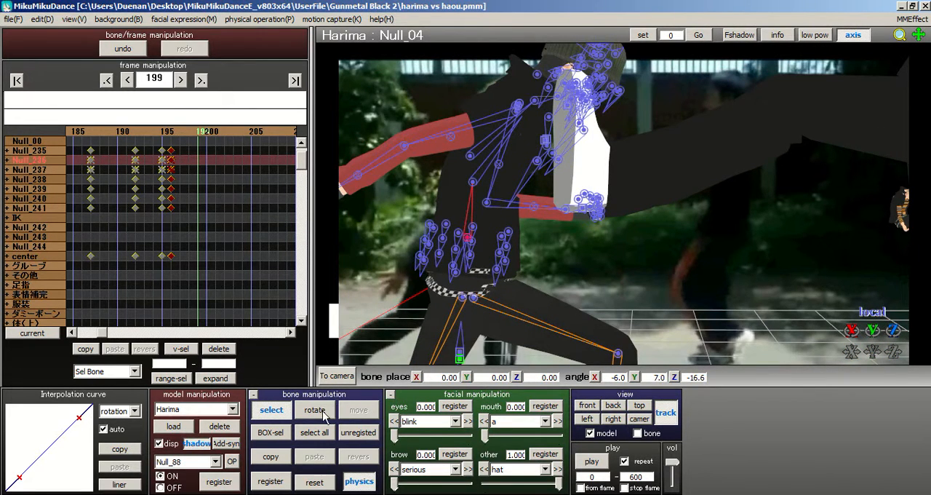
pyautogui.click(315, 410)
pyautogui.moveTo(491, 222); pyautogui.dragTo(492, 227)
pyautogui.moveTo(632, 210); pyautogui.dragTo(649, 230, button='middle')
pyautogui.click(280, 408)
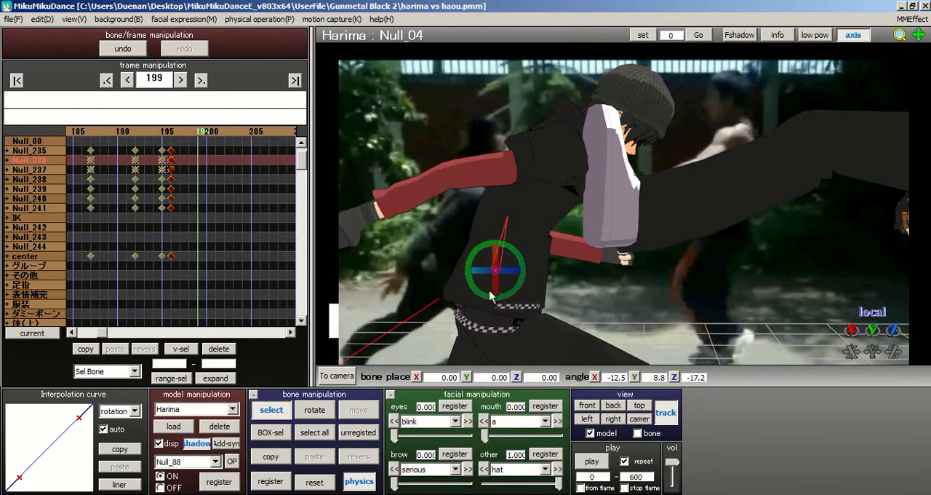
# Step: Straighten Harima's chest upward by rotating the upper body2 bone to about X 1.4, Y 5.2, Z 2.8
pyautogui.click(509, 218)
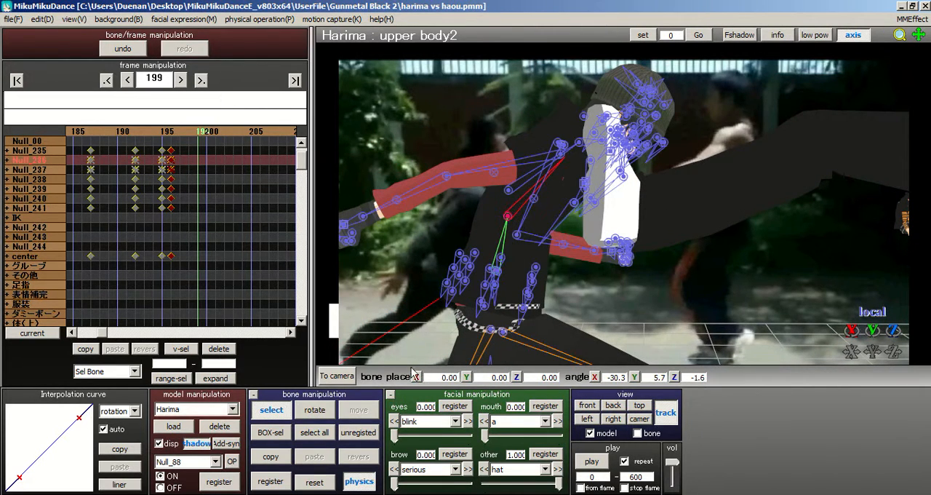
pyautogui.click(315, 409)
pyautogui.moveTo(533, 208); pyautogui.dragTo(530, 192)
pyautogui.moveTo(628, 205); pyautogui.dragTo(709, 223, button='middle')
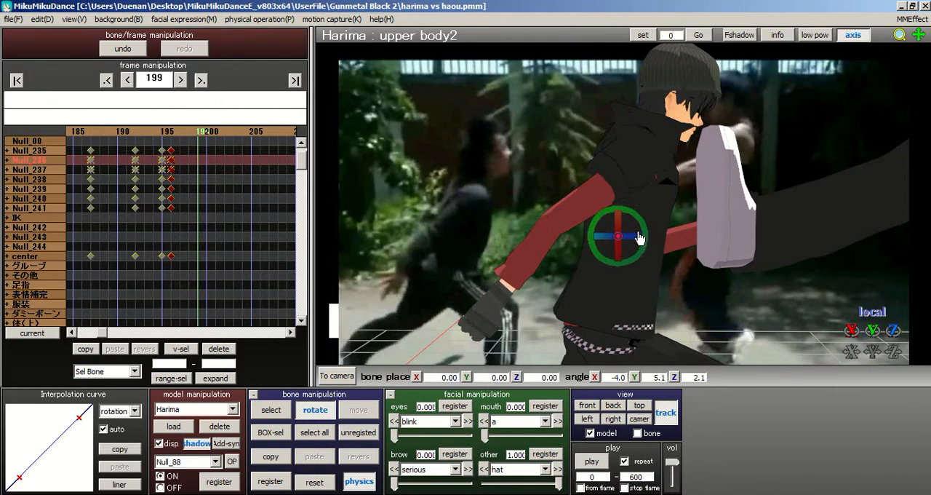
pyautogui.moveTo(646, 237); pyautogui.dragTo(647, 227)
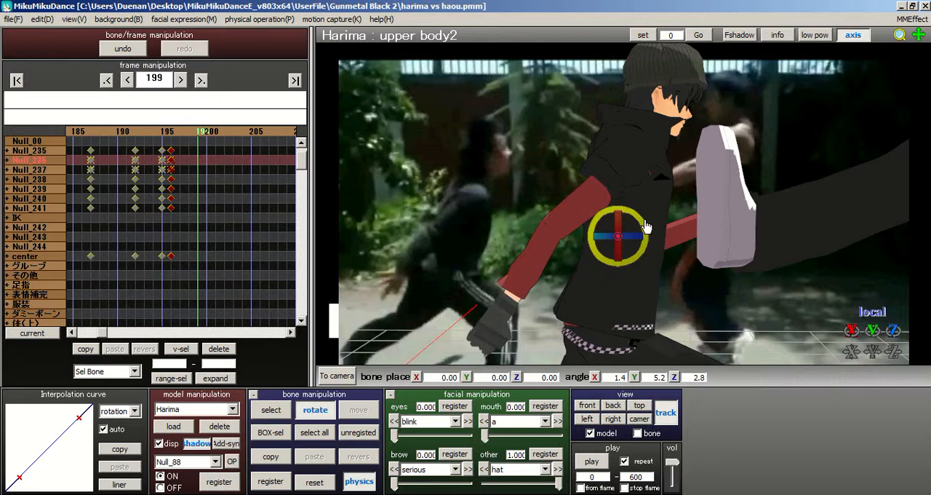
# Step: Adjust the bend at Harima's waist by rotating the Null_04 bone to about X -19.1, Y 10.9, Z -18.0
pyautogui.click(284, 414)
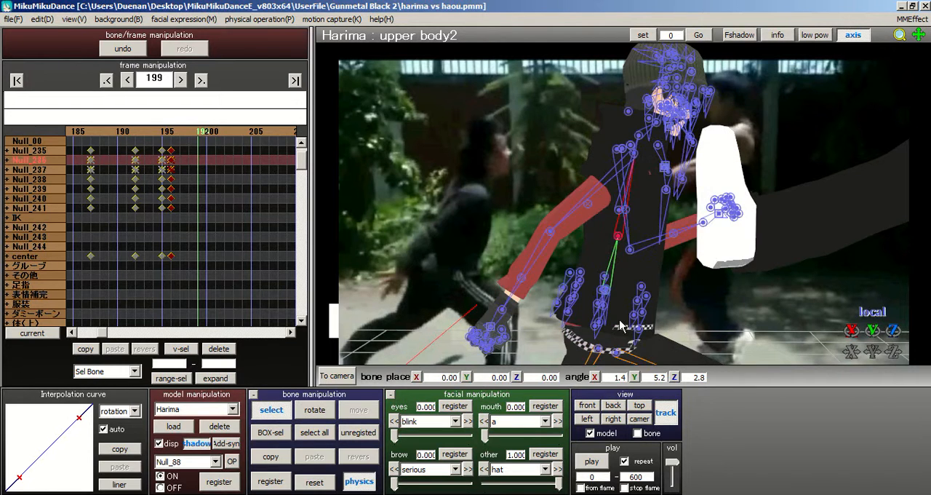
pyautogui.moveTo(604, 192); pyautogui.dragTo(584, 185, button='middle')
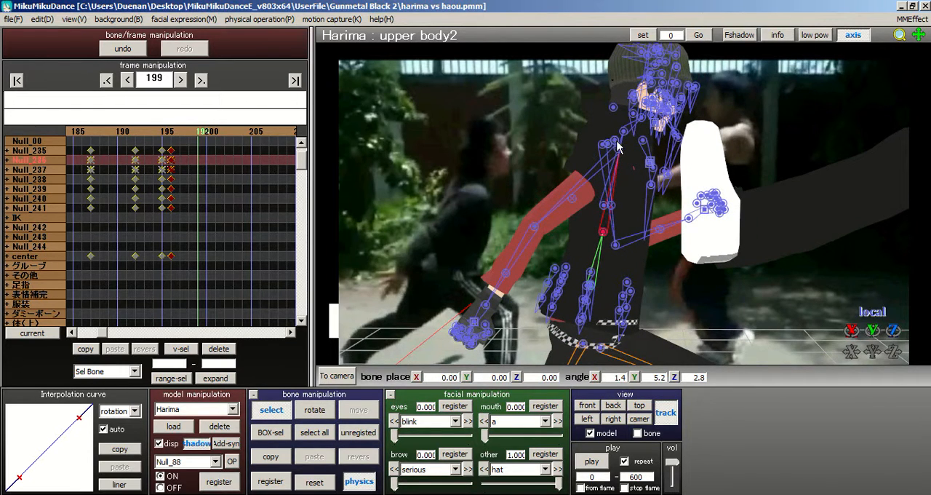
pyautogui.scroll(5, 595, 232)
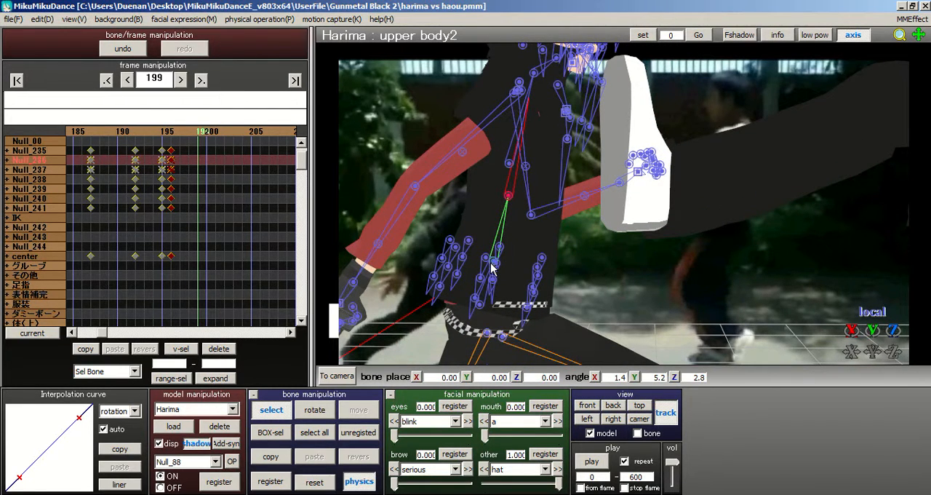
pyautogui.click(491, 264)
pyautogui.click(491, 261)
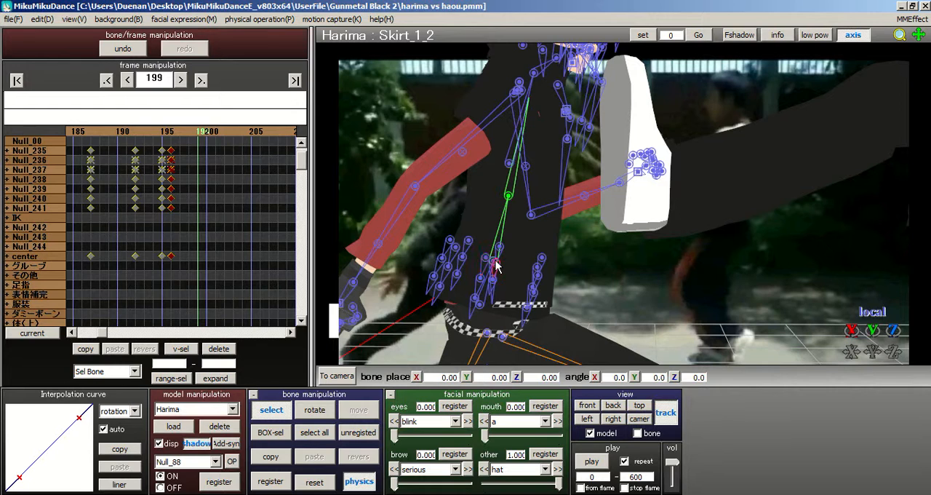
pyautogui.click(493, 263)
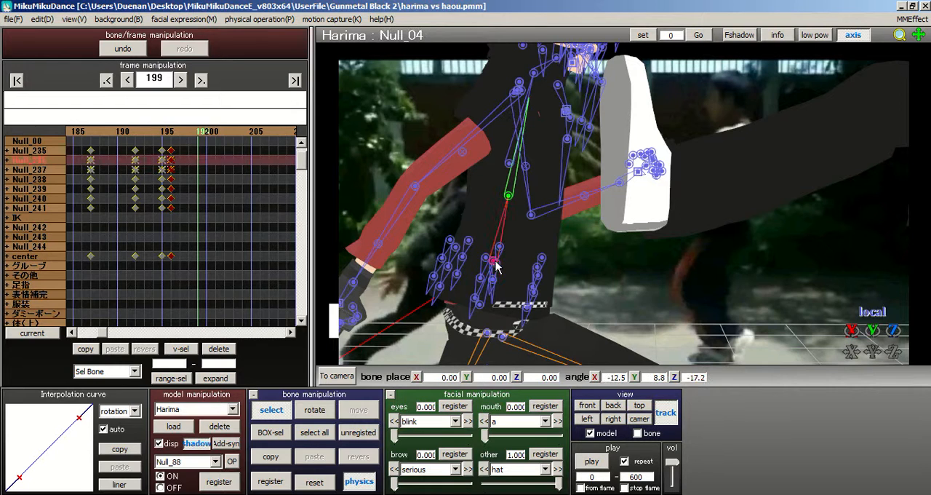
pyautogui.click(314, 409)
pyautogui.moveTo(513, 249); pyautogui.dragTo(521, 250)
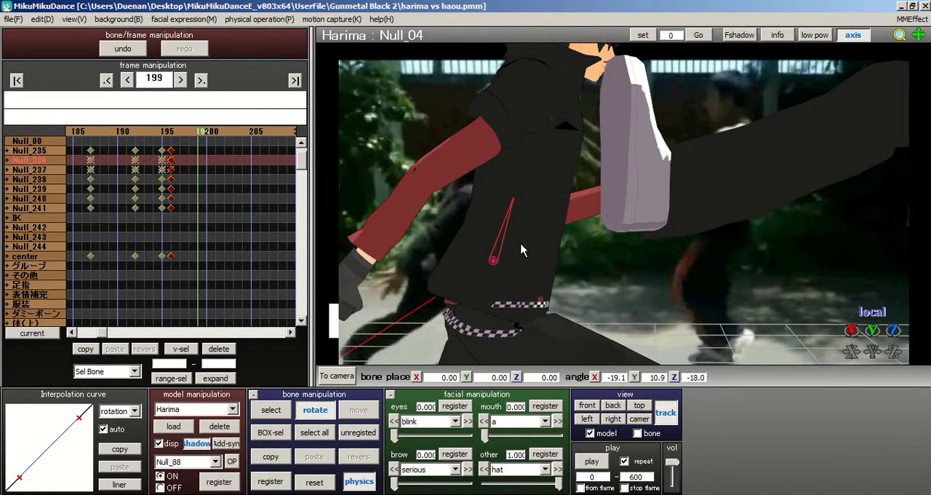
# Step: Tilt Harima's neck forward by rotating the Null_05 bone to about X -49.5, Y -17.7, Z 18.1
pyautogui.moveTo(643, 235); pyautogui.dragTo(644, 254, button='middle')
pyautogui.moveTo(688, 231); pyautogui.dragTo(583, 211, button='right')
pyautogui.scroll(3, 582, 211)
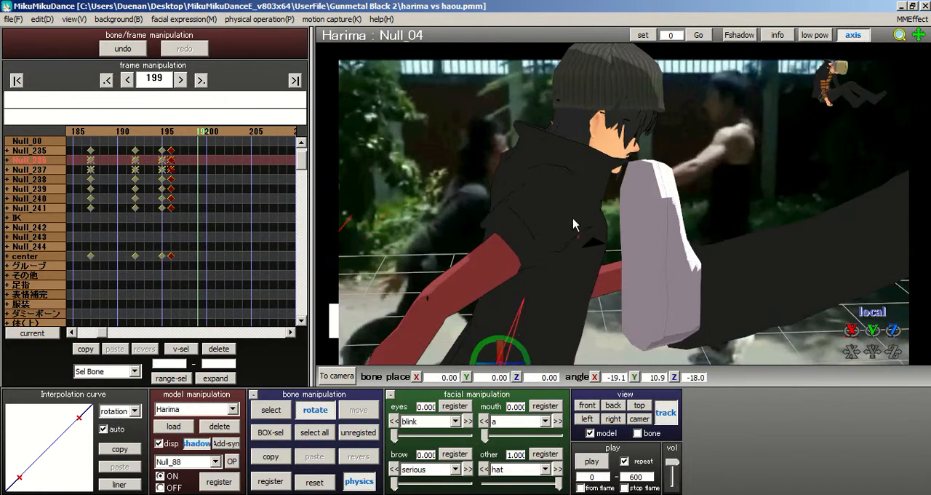
pyautogui.click(271, 409)
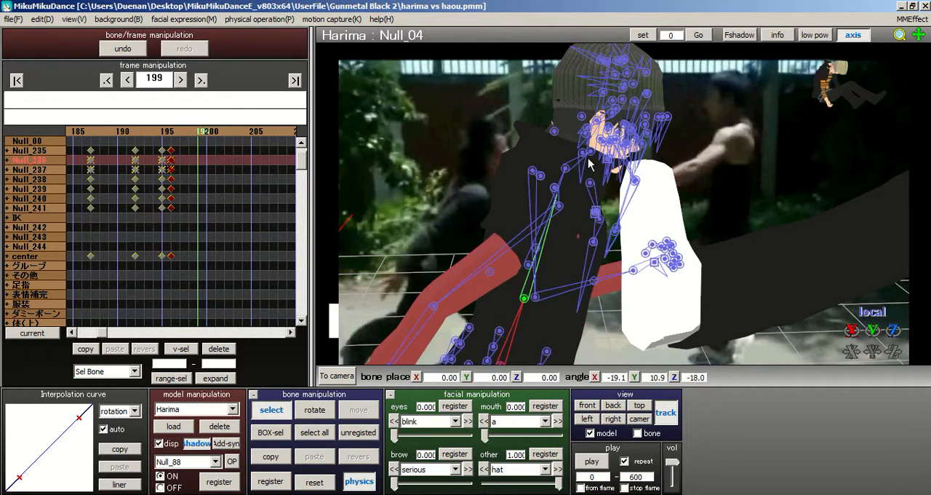
pyautogui.click(565, 169)
pyautogui.click(325, 414)
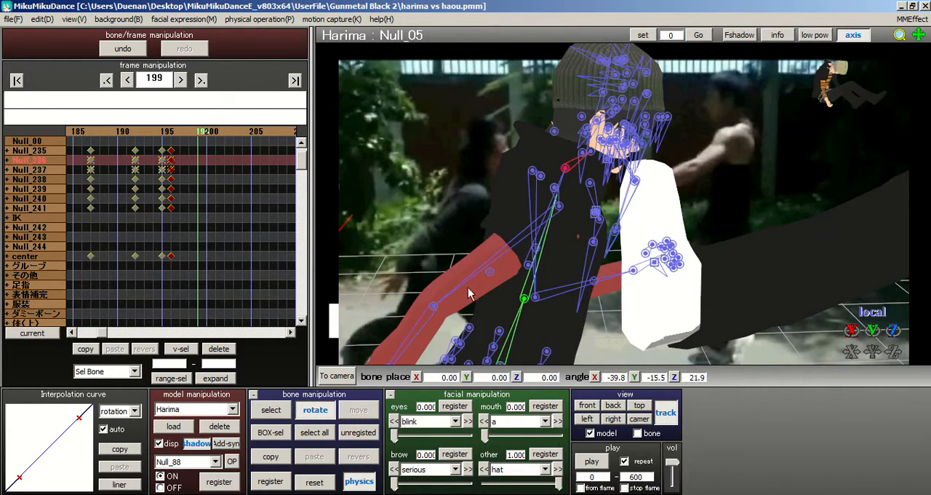
pyautogui.moveTo(563, 190); pyautogui.dragTo(590, 144)
# Step: Tip Harima's head back by rotating the Head bone to about X 52.0, Y -29.9, Z -36.3
pyautogui.click(270, 409)
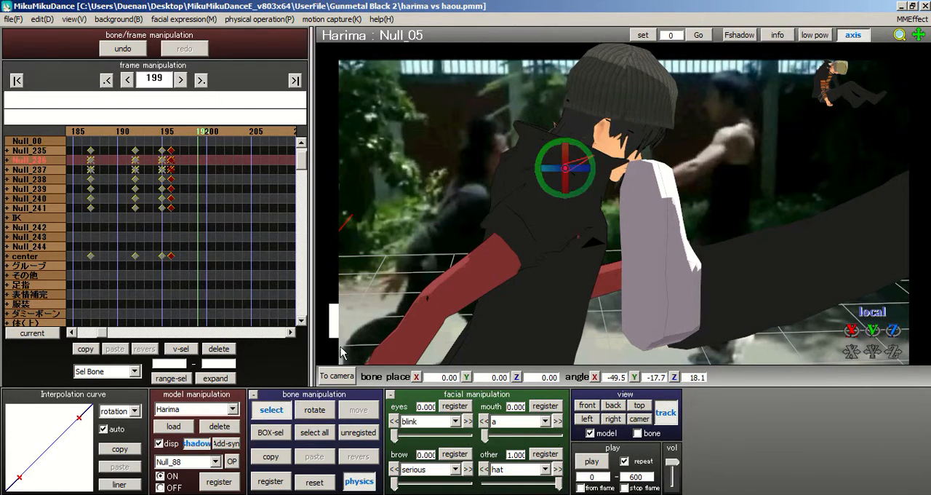
pyautogui.click(596, 156)
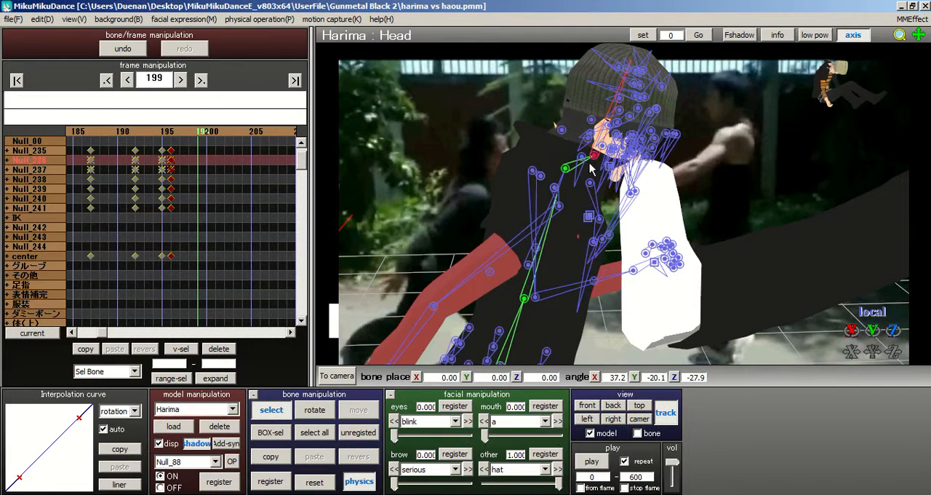
pyautogui.click(315, 411)
pyautogui.moveTo(623, 156); pyautogui.dragTo(622, 148)
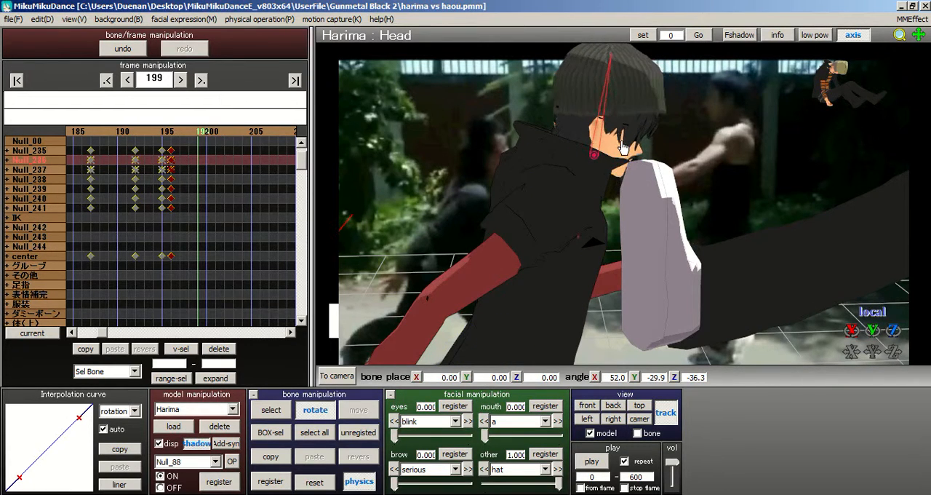
# Step: Reposition Harima's right shoulder by rotating the Null_41 bone to about X -2.2, Y 9.2, Z 22.2
pyautogui.scroll(-3, 622, 146)
pyautogui.moveTo(651, 200); pyautogui.dragTo(469, 291, button='right')
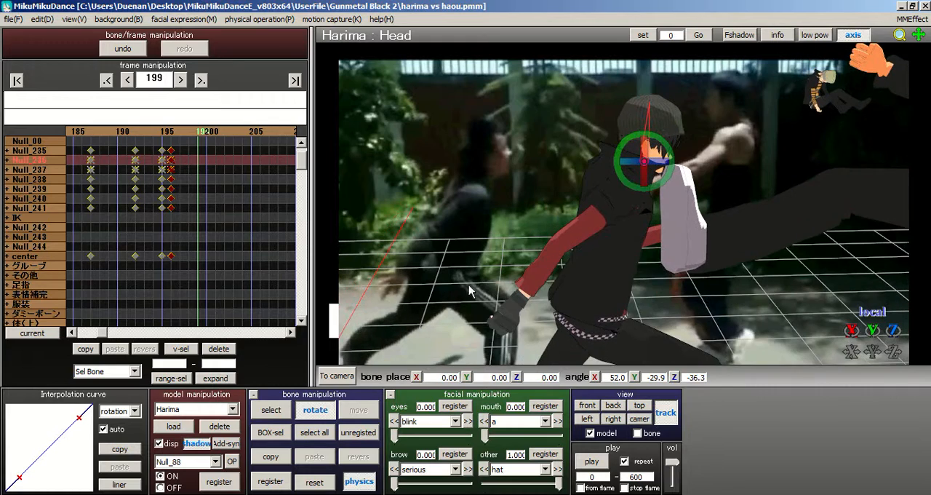
pyautogui.click(282, 413)
pyautogui.moveTo(600, 165); pyautogui.dragTo(568, 170, button='right')
pyautogui.scroll(3, 569, 170)
pyautogui.moveTo(635, 207); pyautogui.dragTo(721, 216, button='right')
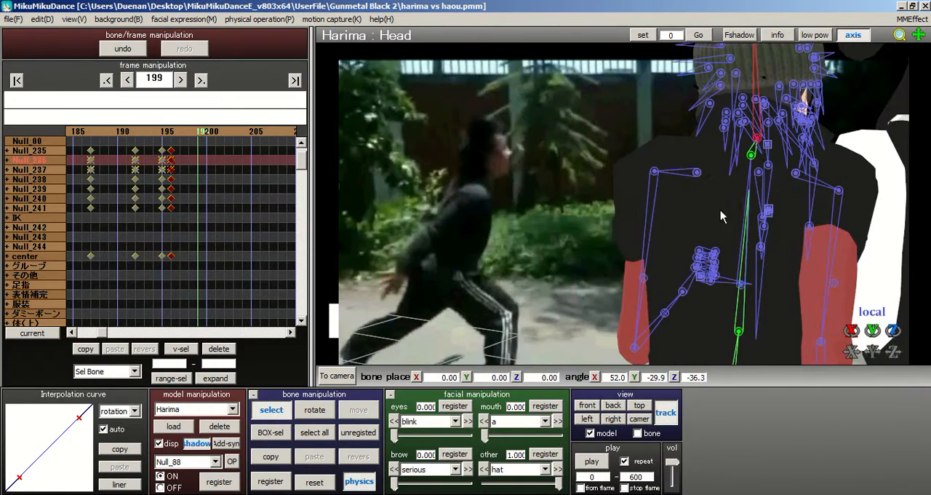
pyautogui.click(796, 177)
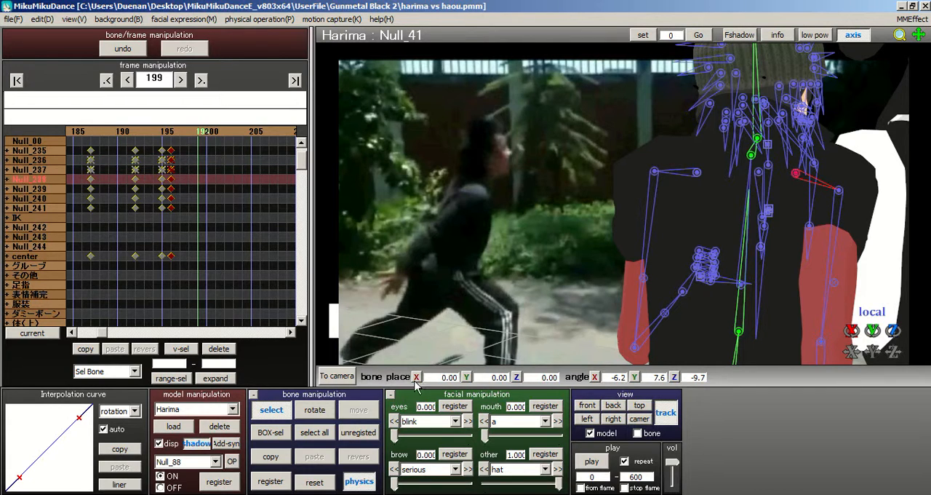
pyautogui.click(316, 411)
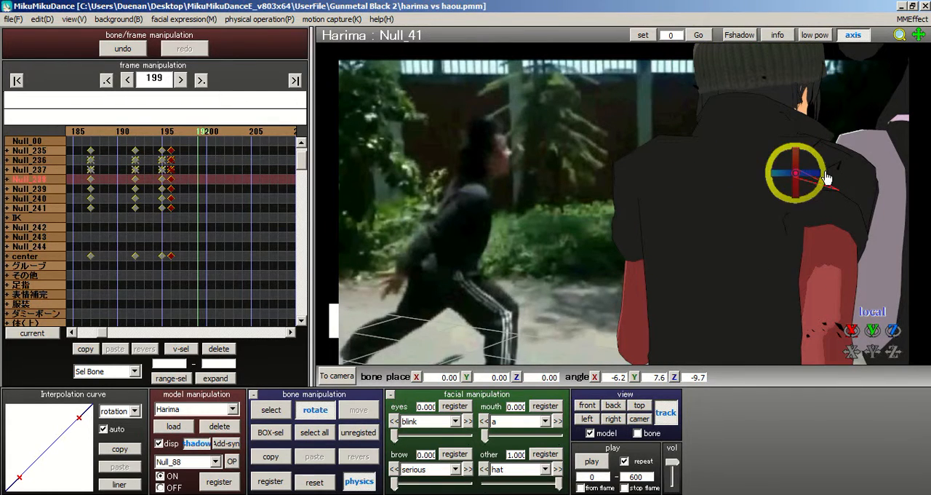
pyautogui.moveTo(826, 181)
pyautogui.mouseDown()
pyautogui.moveTo(827, 169)
pyautogui.moveTo(832, 184)
pyautogui.mouseUp()
pyautogui.moveTo(830, 179); pyautogui.dragTo(456, 206, button='right')
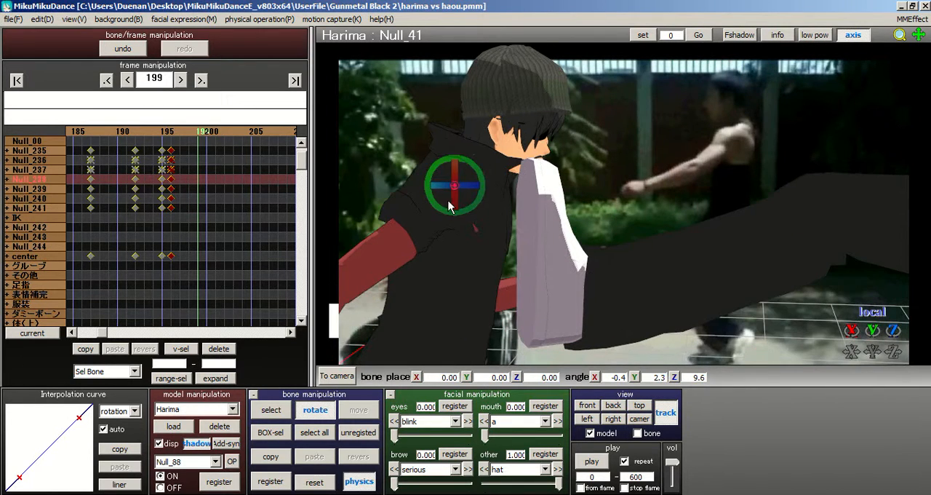
pyautogui.moveTo(456, 179); pyautogui.dragTo(477, 192)
# Step: Swing Harima's right upper arm backward by rotating the Null_44 bone to about X -34.9, Y -57.5, Z -30.0
pyautogui.moveTo(652, 204); pyautogui.dragTo(680, 202, button='middle')
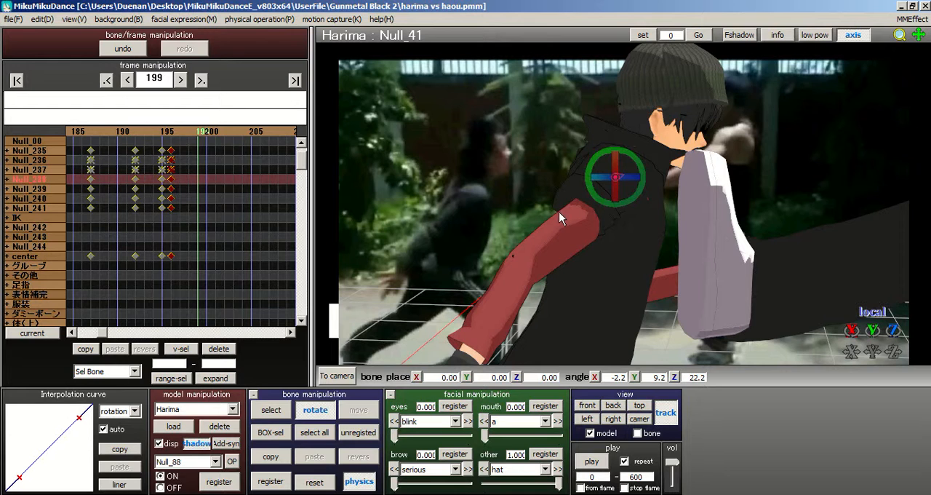
pyautogui.click(275, 411)
pyautogui.moveTo(634, 219); pyautogui.dragTo(646, 221, button='right')
pyautogui.moveTo(595, 175); pyautogui.dragTo(536, 253)
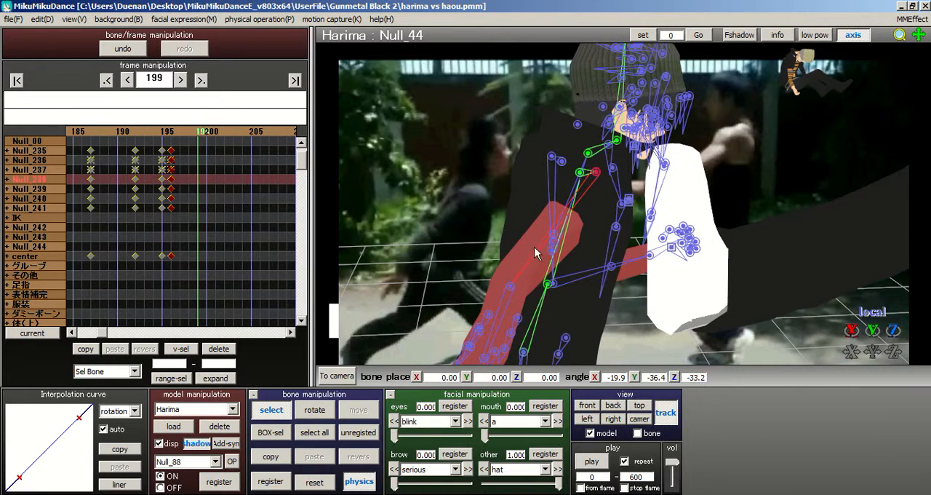
pyautogui.click(315, 410)
pyautogui.moveTo(586, 170); pyautogui.dragTo(550, 168)
pyautogui.moveTo(619, 163); pyautogui.dragTo(622, 171)
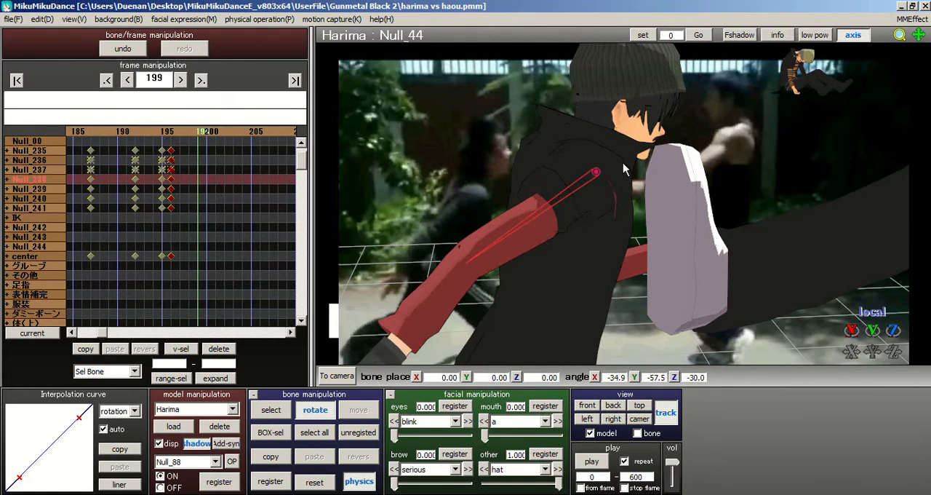
# Step: Adjust the bend of Harima's right elbow by rotating the Null_52 bone to about X -23.6, Y 24.5, Z -26.2
pyautogui.moveTo(640, 173); pyautogui.dragTo(649, 162, button='middle')
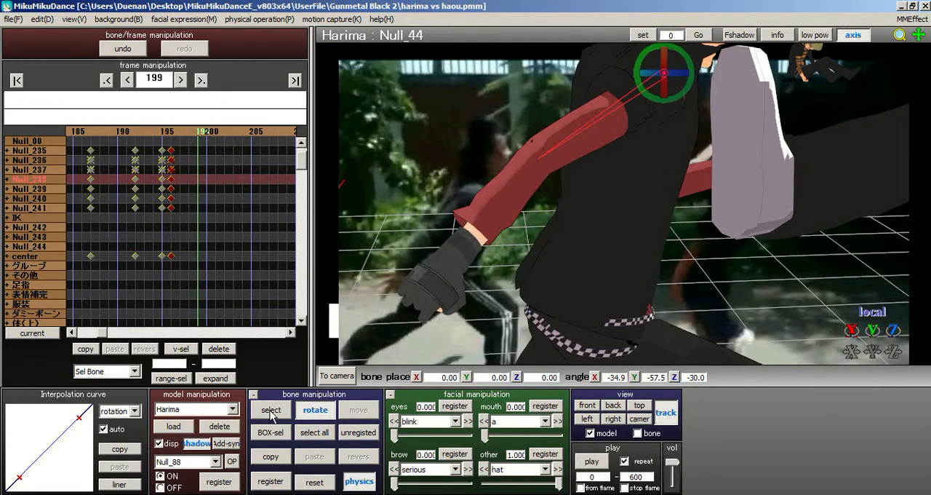
pyautogui.click(270, 410)
pyautogui.click(539, 165)
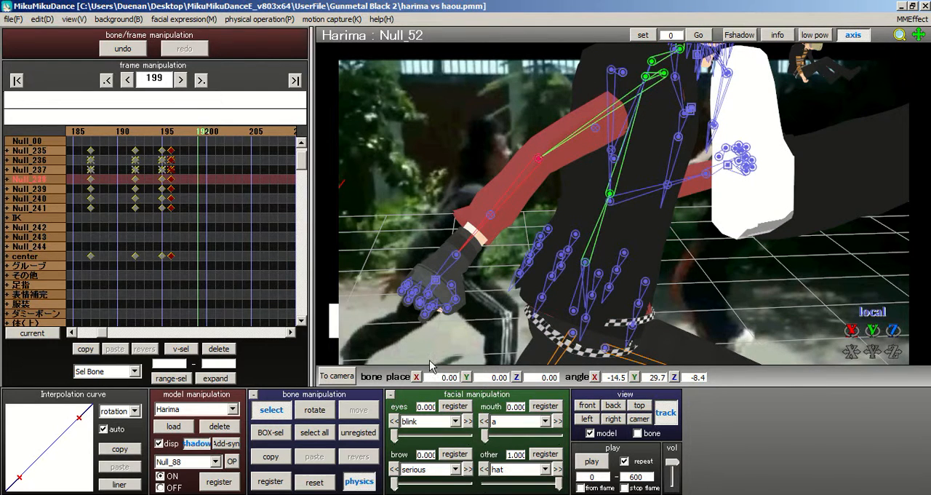
pyautogui.click(314, 411)
pyautogui.moveTo(559, 146); pyautogui.dragTo(516, 144)
pyautogui.moveTo(516, 145); pyautogui.dragTo(634, 168, button='right')
pyautogui.moveTo(826, 216); pyautogui.dragTo(756, 227, button='right')
# Step: Open the motion data loader and look through the subfolders of the Motion folder for a usable motion
pyautogui.click(16, 23)
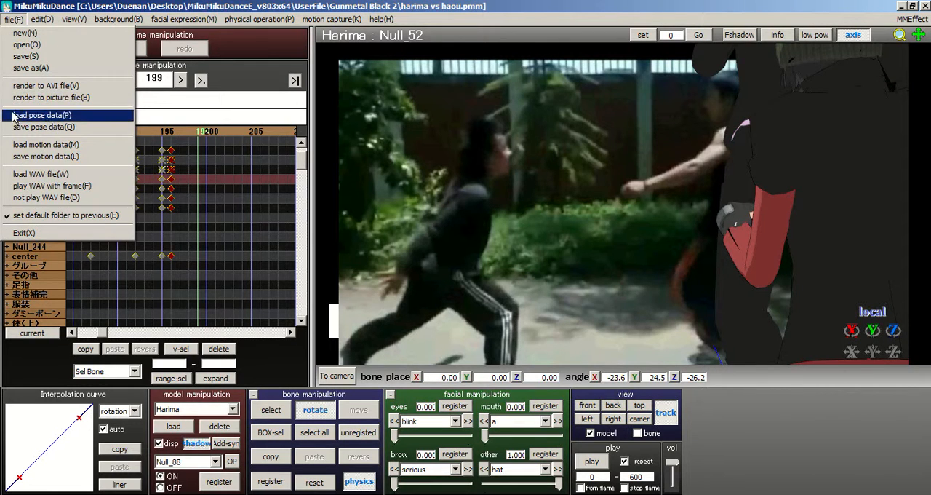
pyautogui.click(29, 139)
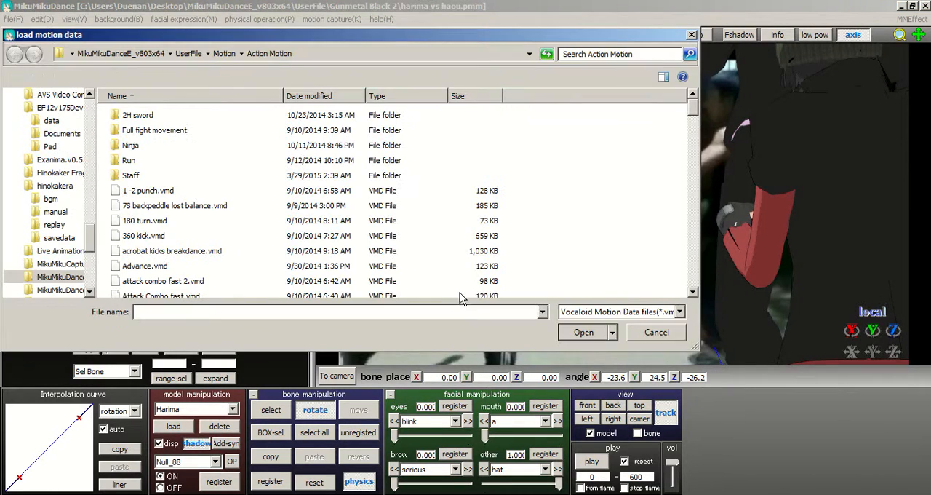
pyautogui.click(224, 54)
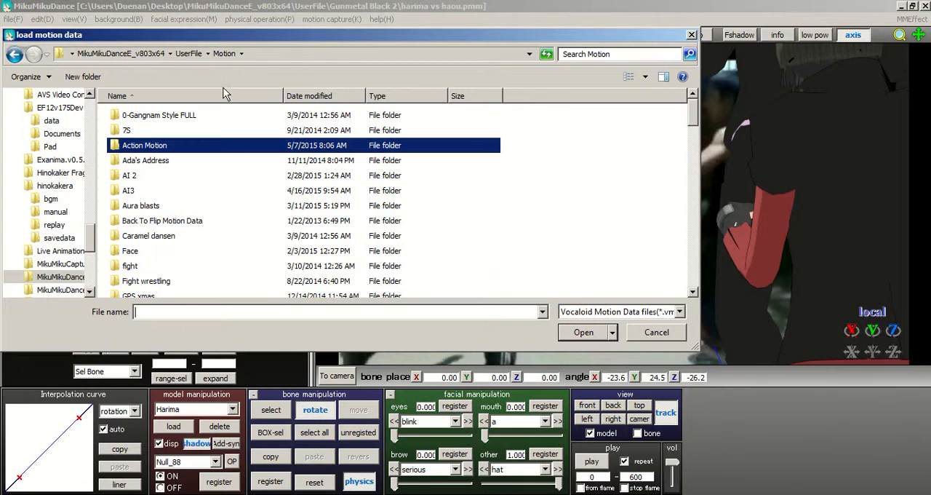
pyautogui.click(192, 193)
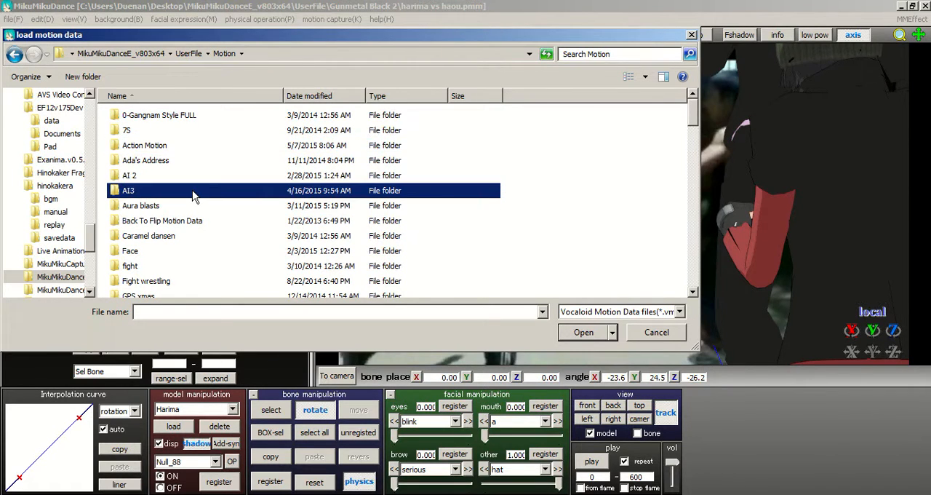
pyautogui.scroll(-3, 192, 195)
pyautogui.scroll(1, 192, 195)
pyautogui.scroll(1, 192, 189)
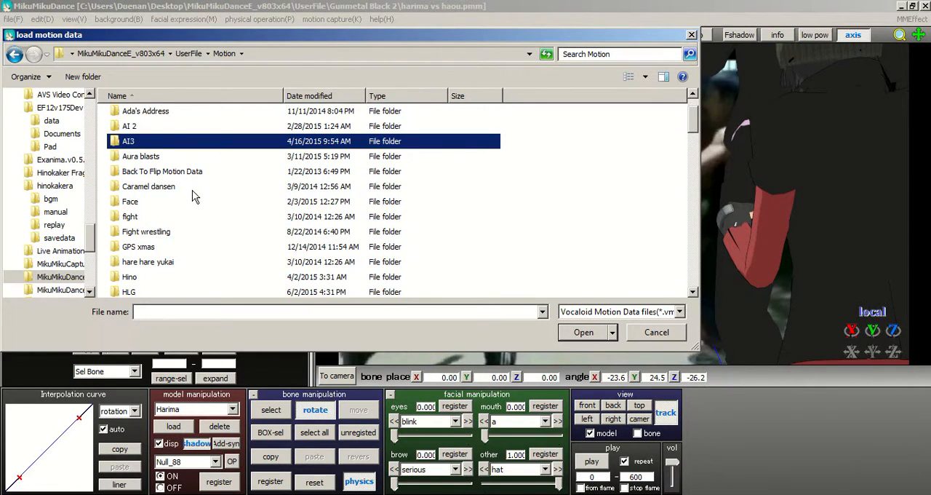
pyautogui.click(133, 131)
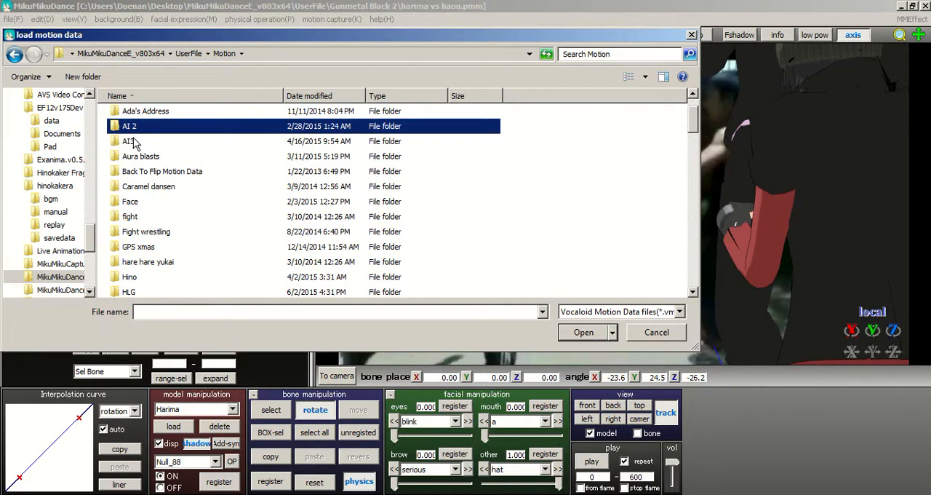
pyautogui.click(134, 145)
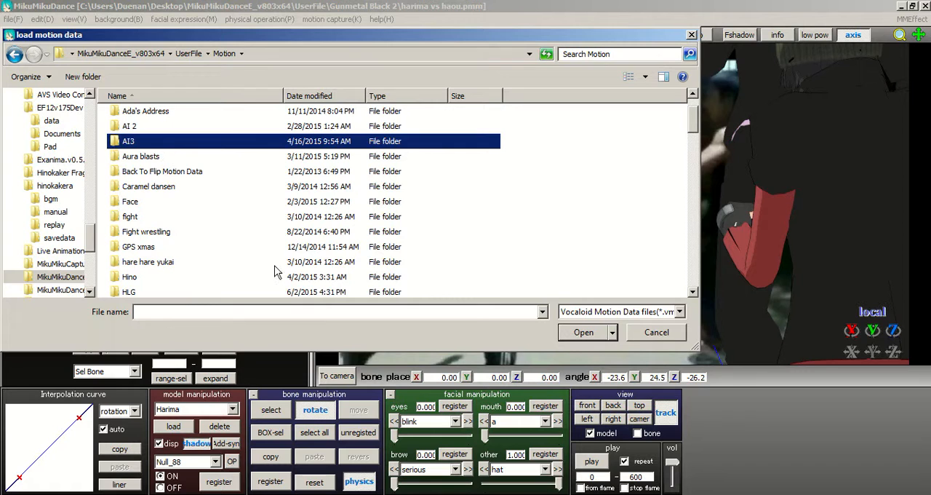
pyautogui.scroll(-2, 202, 241)
pyautogui.scroll(2, 202, 242)
pyautogui.scroll(-1, 159, 206)
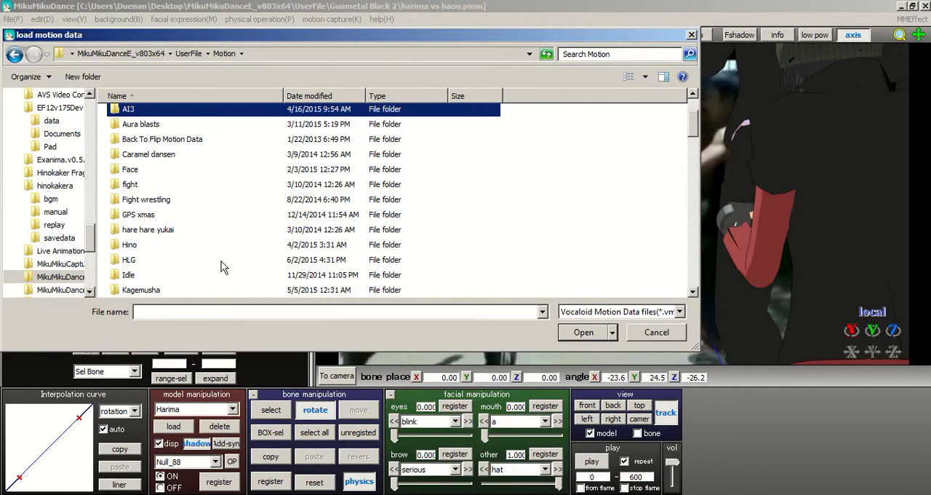
# Step: Open the HLG motion folder and look through its VMD files for a suitable reaction
pyautogui.click(164, 215)
pyautogui.scroll(-1, 222, 261)
pyautogui.click(125, 217)
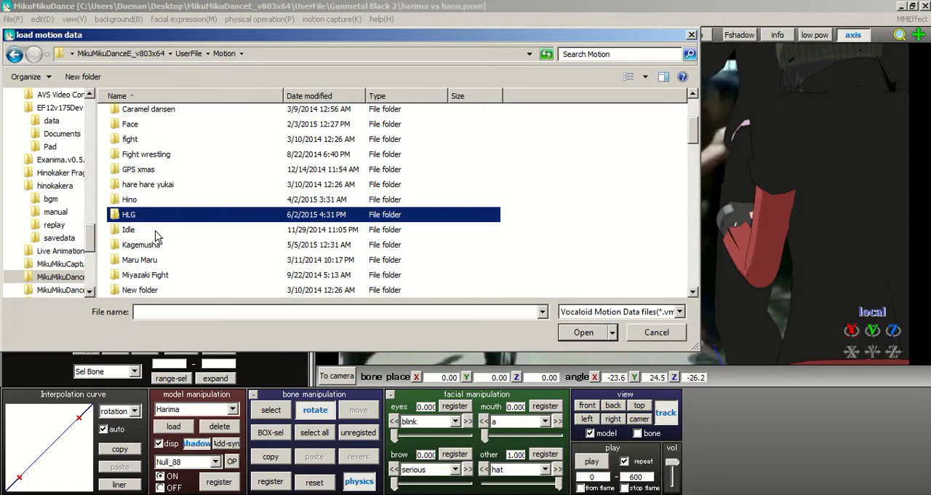
pyautogui.doubleClick(156, 218)
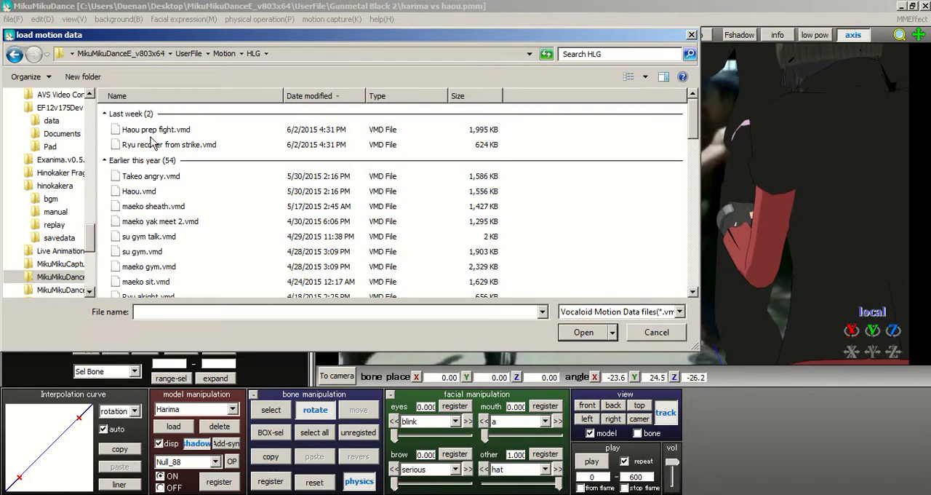
pyautogui.scroll(-5, 174, 204)
pyautogui.scroll(-13, 178, 204)
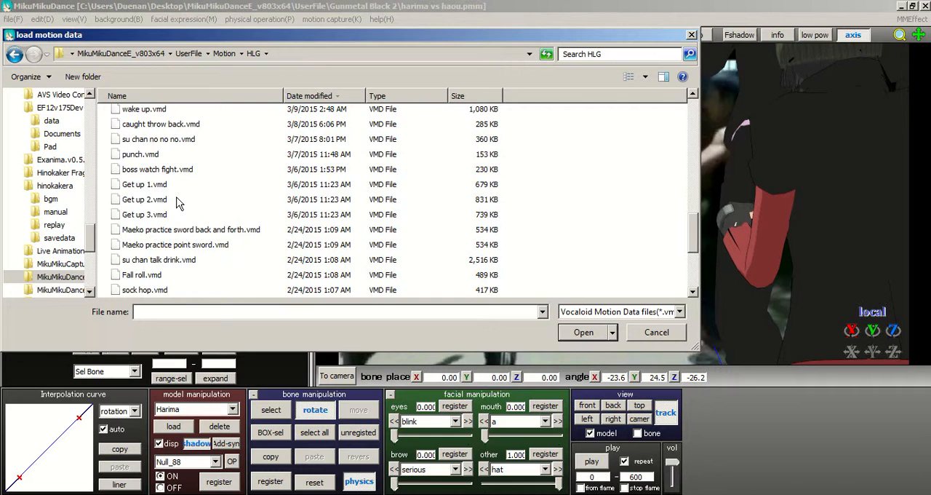
pyautogui.scroll(10, 178, 203)
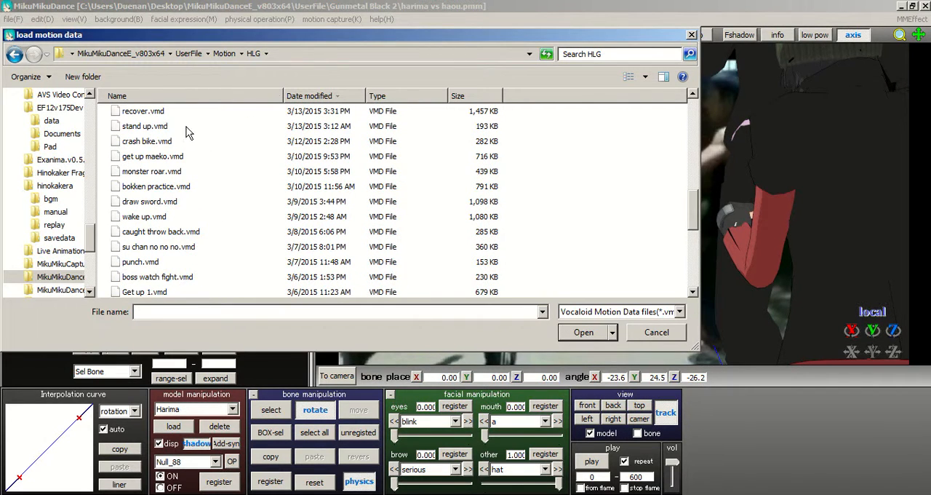
# Step: Look through the VMD files in the Action Motion folder and close the loader without loading one
pyautogui.click(221, 53)
pyautogui.scroll(2, 196, 180)
pyautogui.doubleClick(155, 148)
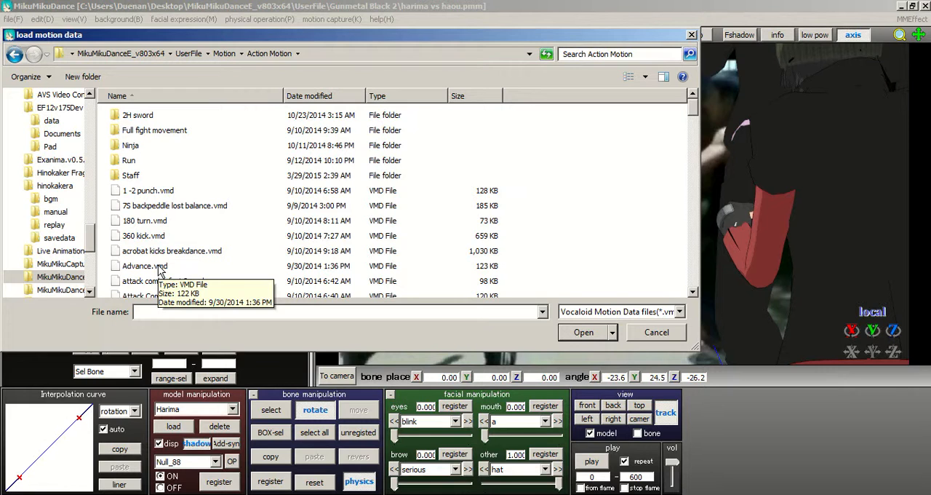
pyautogui.click(230, 221)
pyautogui.scroll(-1, 230, 223)
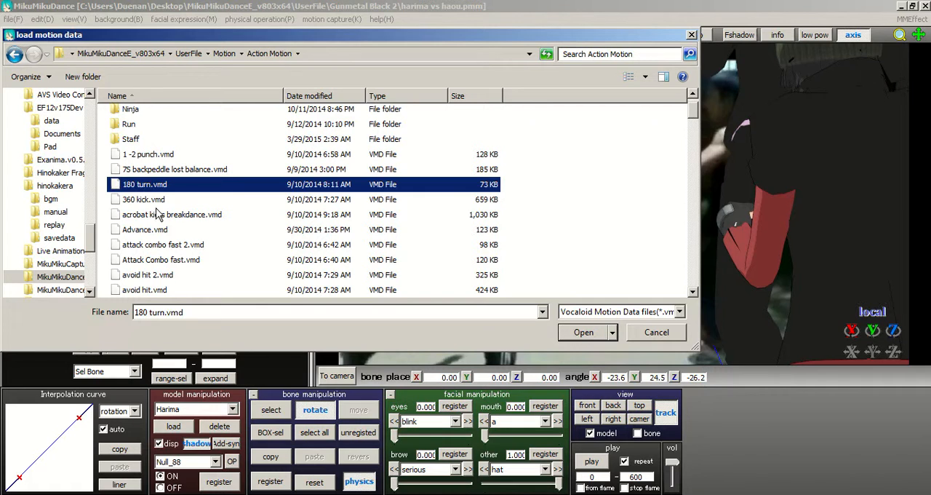
pyautogui.scroll(-4, 158, 284)
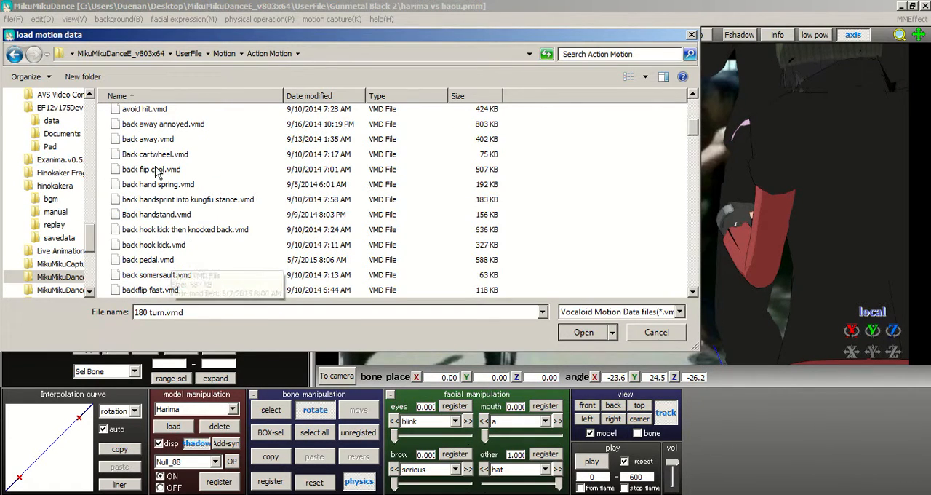
pyautogui.click(155, 156)
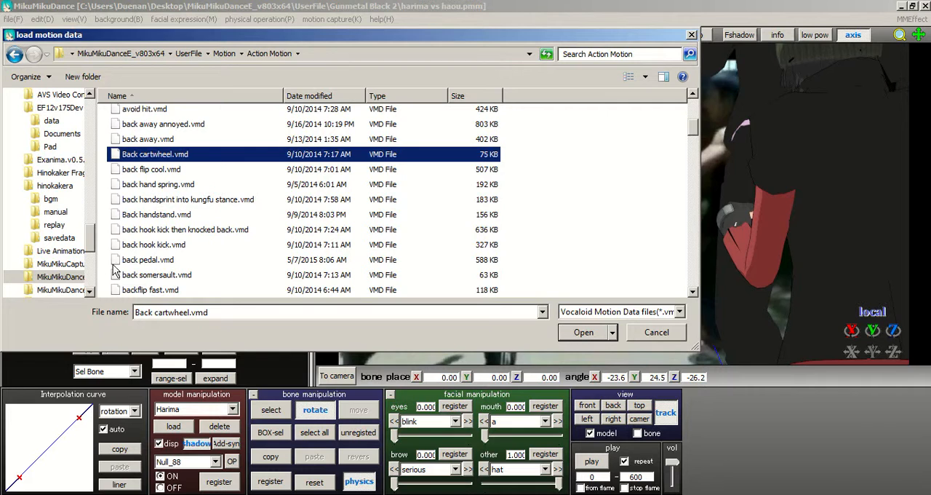
pyautogui.scroll(-4, 185, 282)
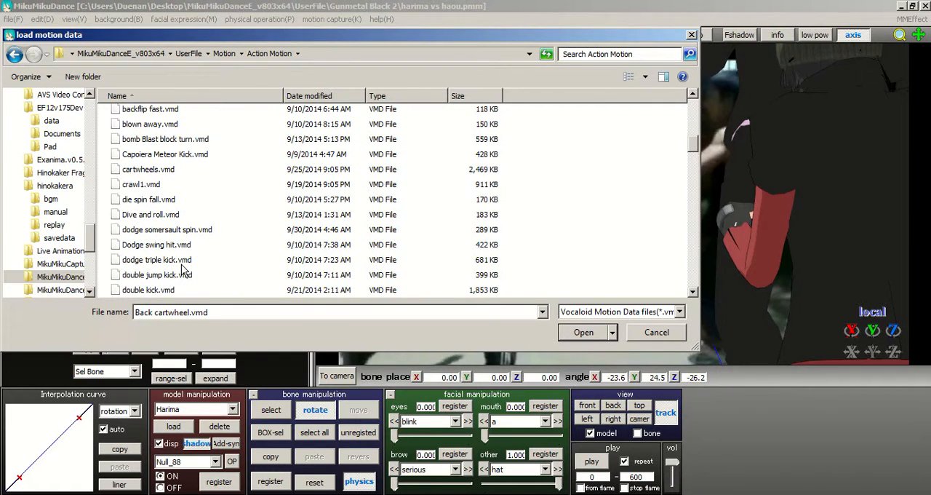
pyautogui.click(633, 331)
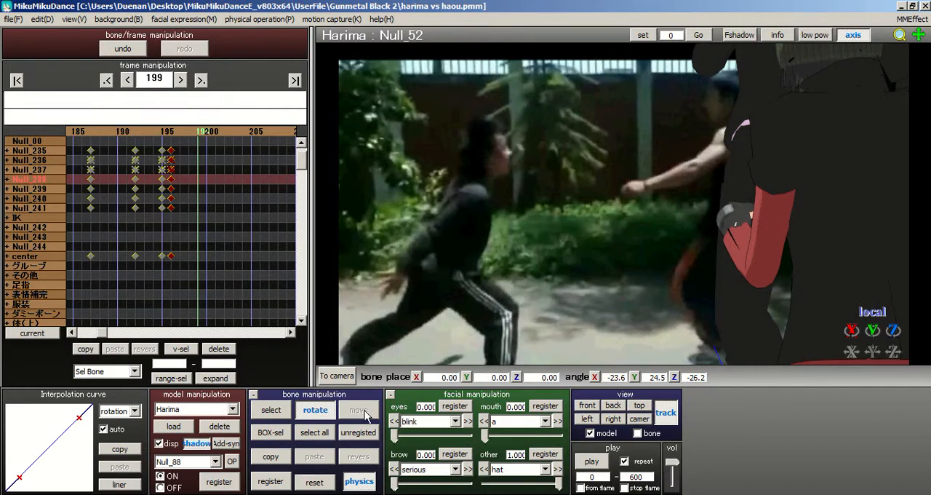
# Step: Reposition Harima's left shoulder by rotating the Null_06 bone to about X 2.2, Y 3.2, Z 9.4
pyautogui.moveTo(525, 129); pyautogui.dragTo(662, 155, button='right')
pyautogui.moveTo(523, 216); pyautogui.dragTo(662, 259, button='right')
pyautogui.click(271, 409)
pyautogui.moveTo(431, 173); pyautogui.dragTo(654, 211, button='right')
pyautogui.click(678, 195)
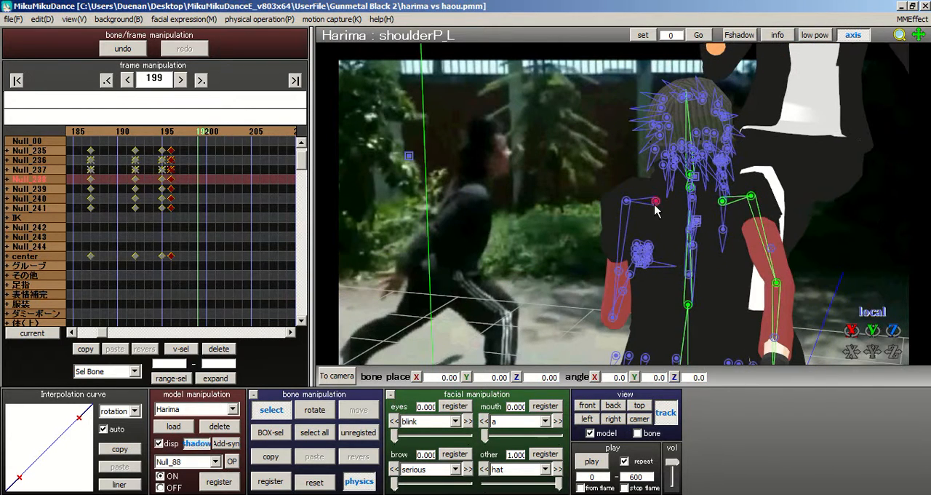
pyautogui.click(653, 204)
pyautogui.press('x')
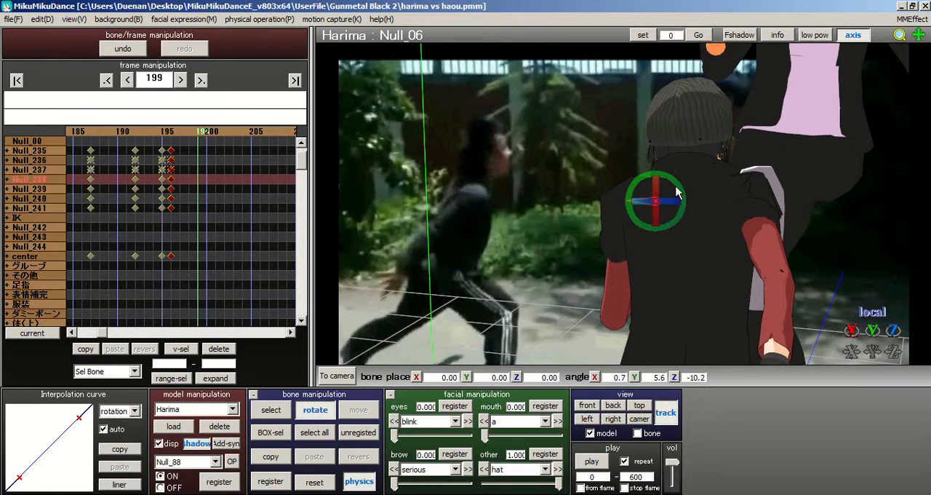
pyautogui.moveTo(684, 195); pyautogui.dragTo(673, 186)
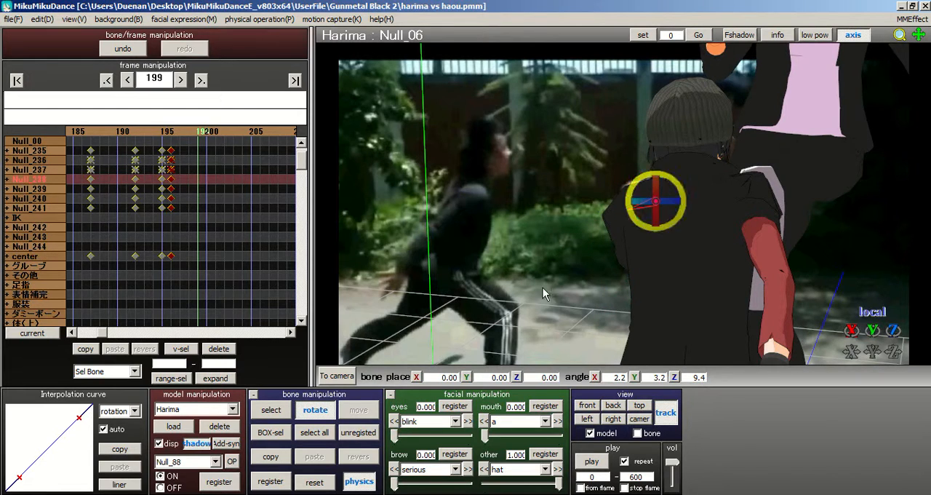
# Step: Swing Harima's left upper arm outward by rotating the Null_09 bone to about X -7.7, Y -19.4, Z 17.2
pyautogui.click(276, 407)
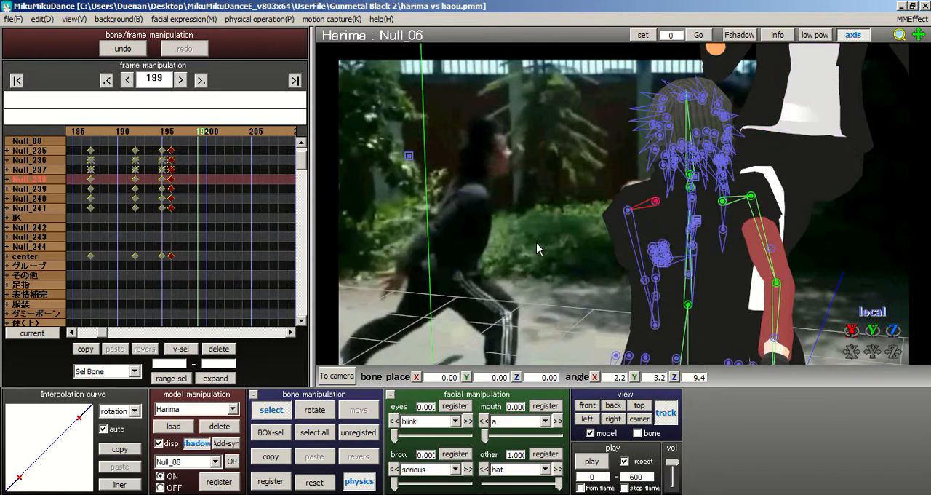
pyautogui.click(629, 212)
pyautogui.click(320, 412)
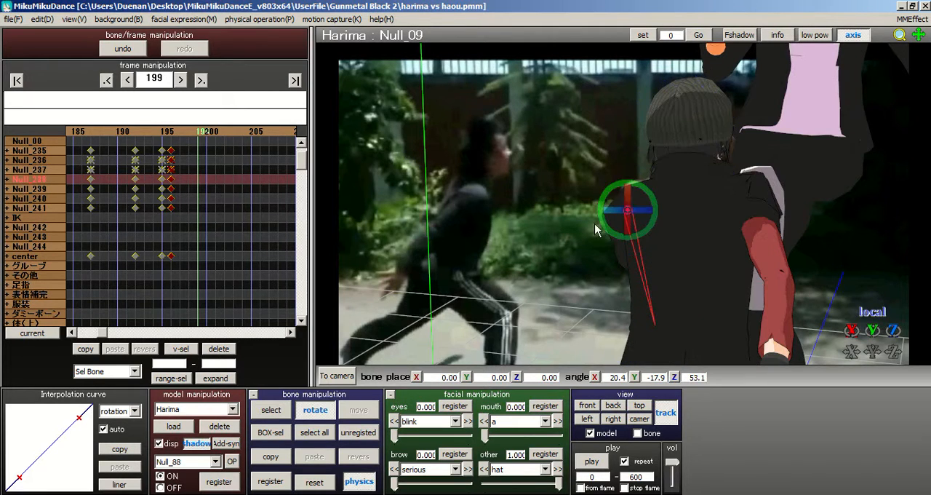
pyautogui.moveTo(644, 197); pyautogui.dragTo(603, 241)
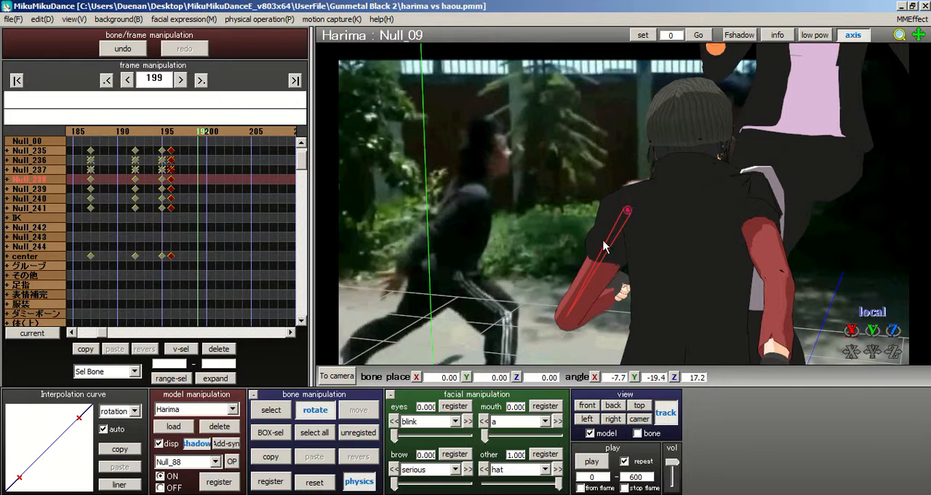
# Step: Straighten Harima's left elbow by rotating the Null_14 bone to about X 14.0, Y -25.1, Z -7.4
pyautogui.click(282, 411)
pyautogui.moveTo(624, 161); pyautogui.dragTo(575, 305, button='right')
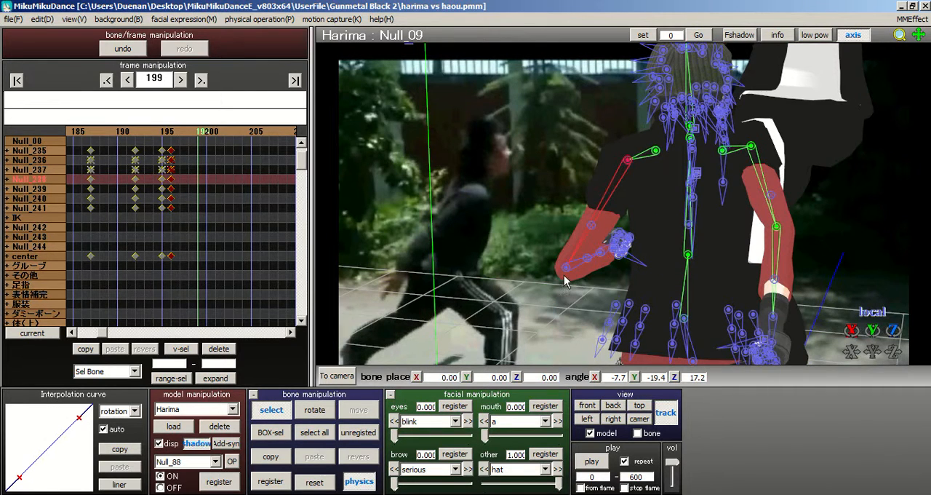
pyautogui.click(566, 277)
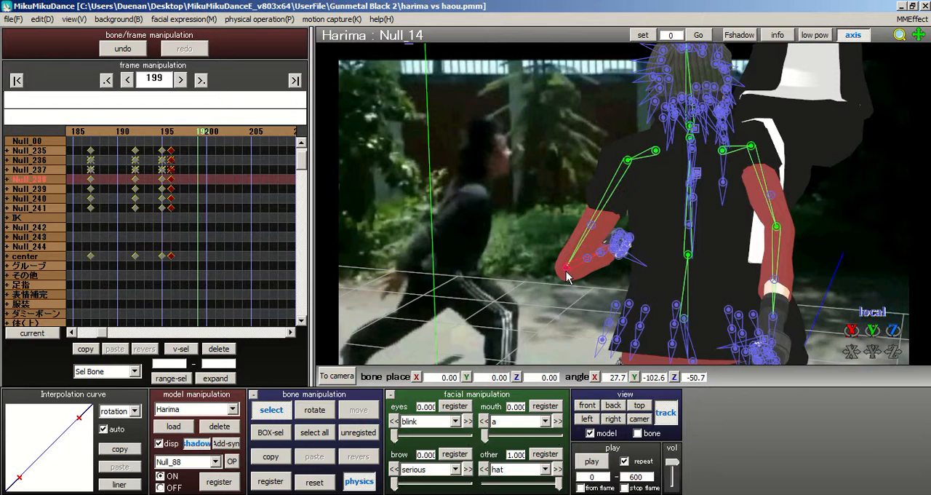
pyautogui.click(323, 408)
pyautogui.moveTo(571, 260); pyautogui.dragTo(724, 228)
pyautogui.scroll(-3, 617, 203)
pyautogui.moveTo(613, 205); pyautogui.dragTo(244, 117, button='right')
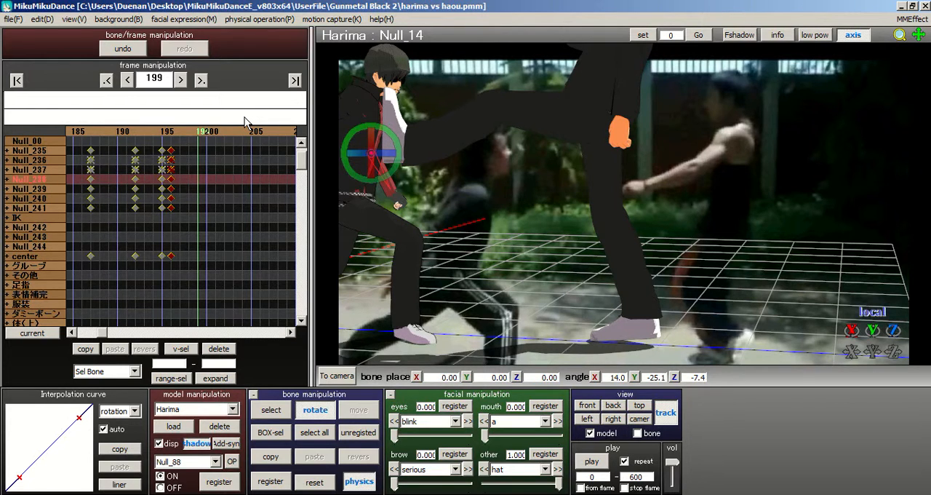
# Step: Adjust the tilt of Harima's neck by rotating the Null_05 bone to about X -28.1, Y -19.0, Z 20.4
pyautogui.moveTo(660, 213); pyautogui.dragTo(784, 266, button='right')
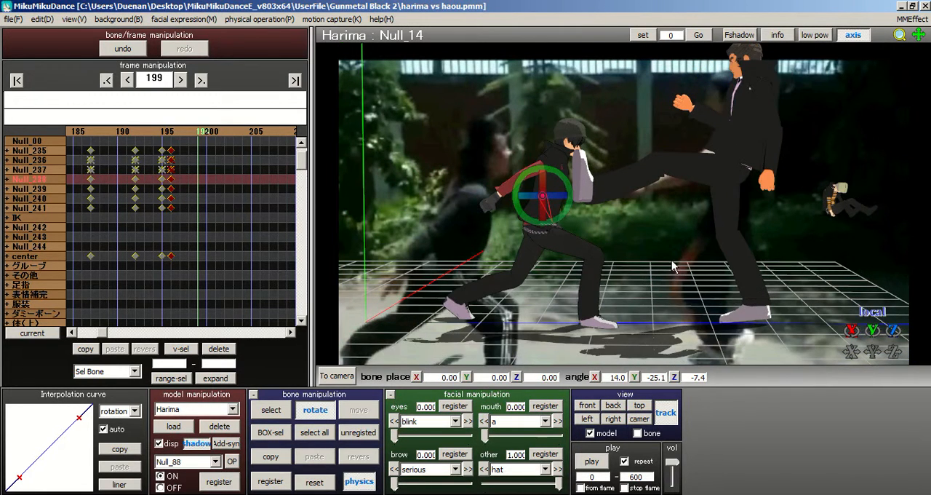
pyautogui.moveTo(746, 189); pyautogui.dragTo(595, 144, button='right')
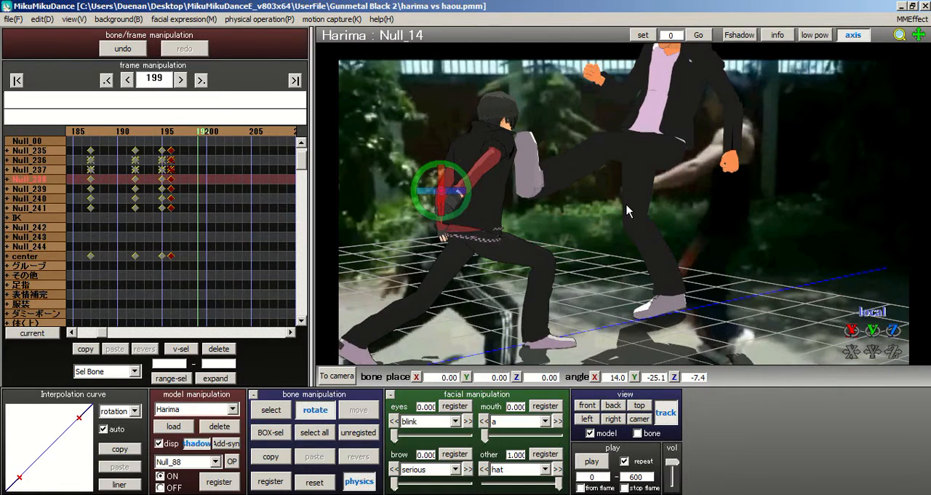
pyautogui.moveTo(628, 204); pyautogui.dragTo(580, 218, button='right')
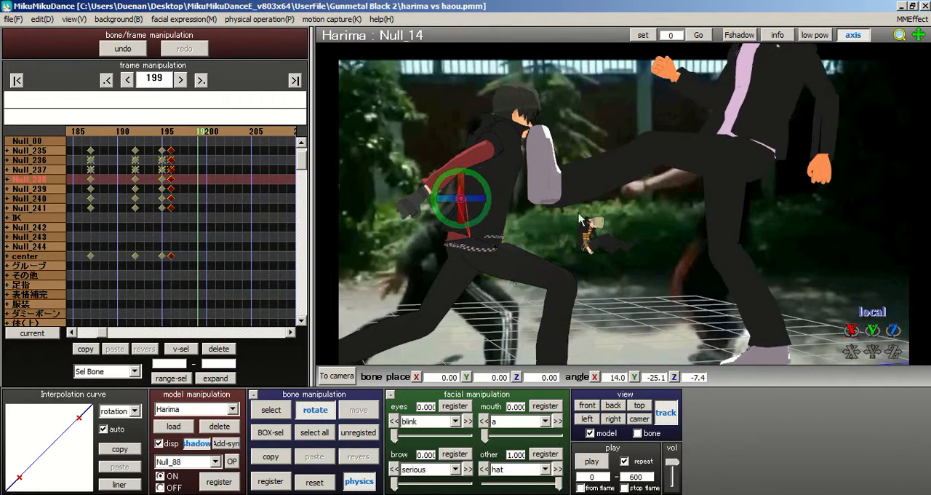
pyautogui.moveTo(875, 262); pyautogui.dragTo(523, 218, button='right')
pyautogui.click(266, 417)
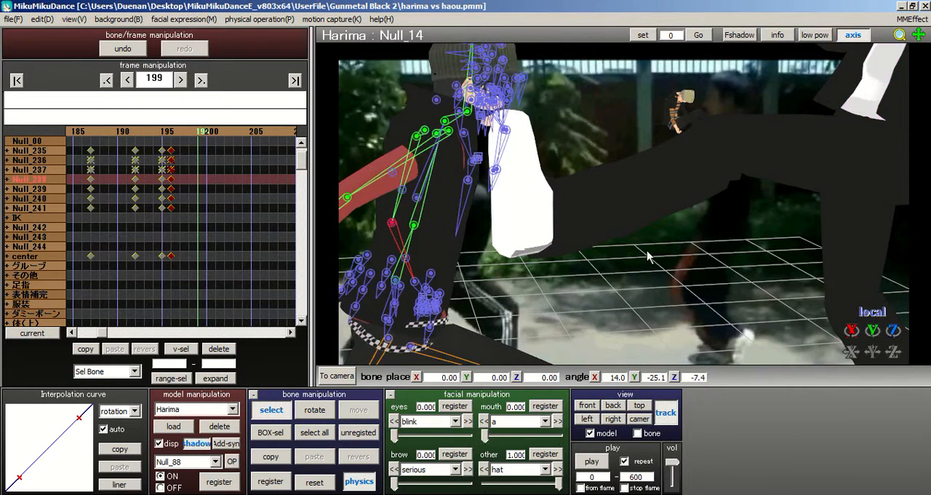
pyautogui.moveTo(646, 252); pyautogui.dragTo(457, 212, button='right')
pyautogui.click(437, 233)
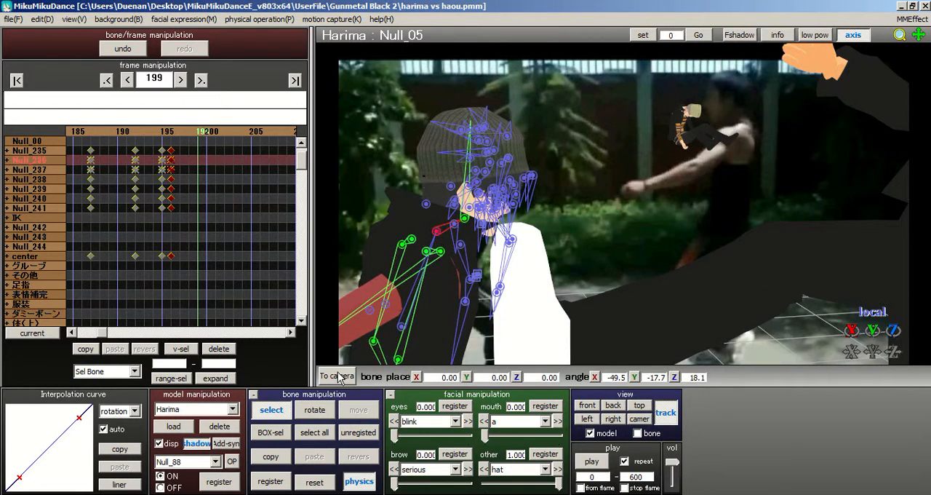
pyautogui.click(324, 410)
pyautogui.moveTo(459, 221); pyautogui.dragTo(456, 217)
pyautogui.scroll(-3, 456, 217)
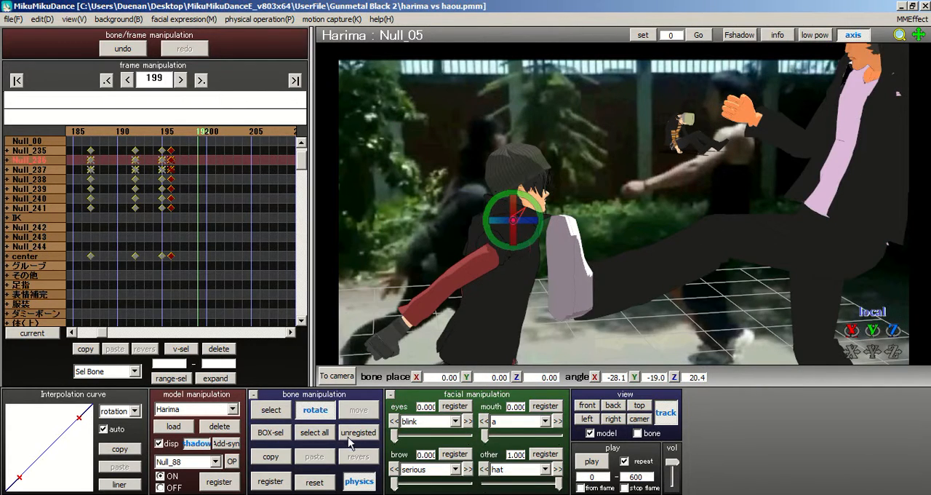
# Step: Select all of Harima's bones and register the kick reaction pose as keyframes at frame 199
pyautogui.click(314, 432)
pyautogui.click(272, 481)
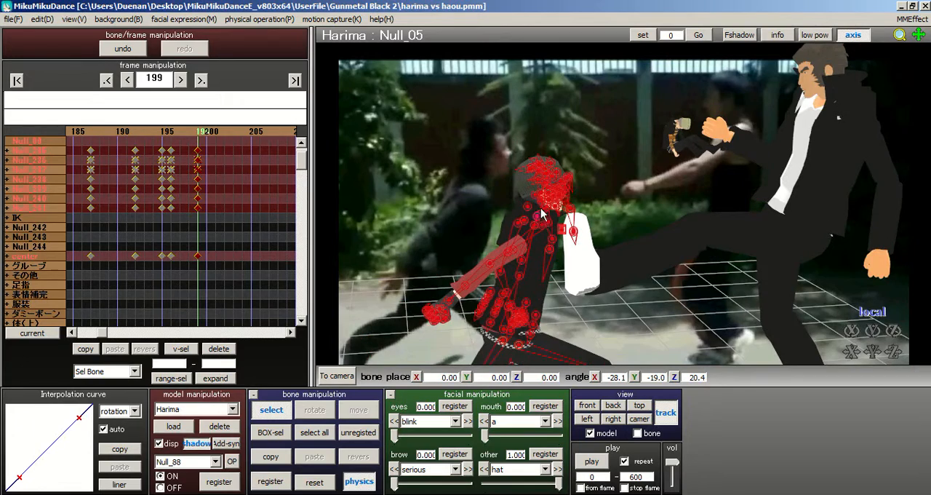
pyautogui.scroll(5, 548, 217)
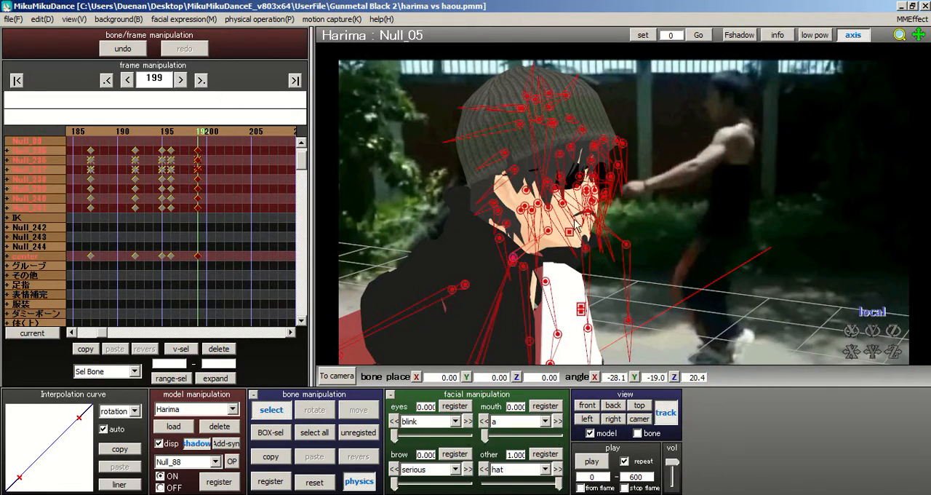
# Step: Select the full set of Harima's bones again and re-register their pose at frame 199
pyautogui.moveTo(626, 282); pyautogui.dragTo(375, 226, button='middle')
pyautogui.scroll(-6, 873, 144)
pyautogui.click(324, 431)
pyautogui.click(280, 474)
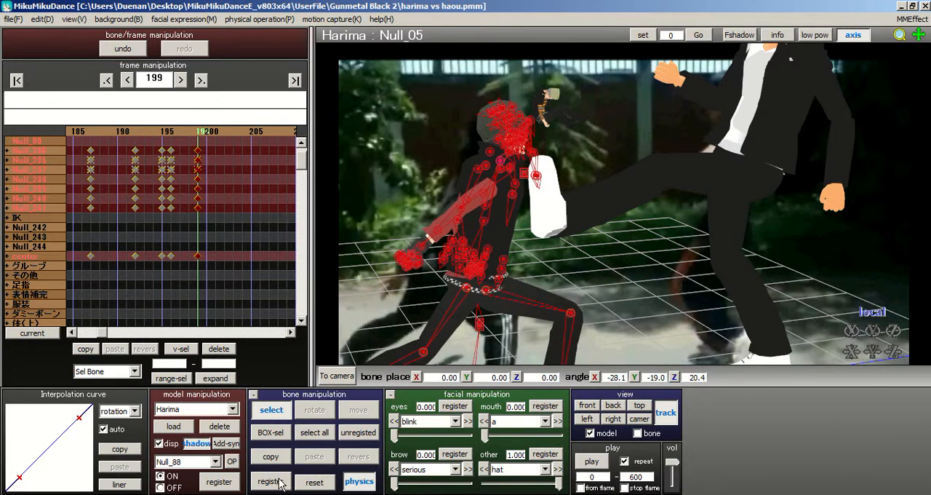
# Step: Go to frame 201 and bring up the motion data files available for Harima
pyautogui.click(13, 18)
pyautogui.click(33, 65)
pyautogui.click(217, 130)
pyautogui.click(21, 22)
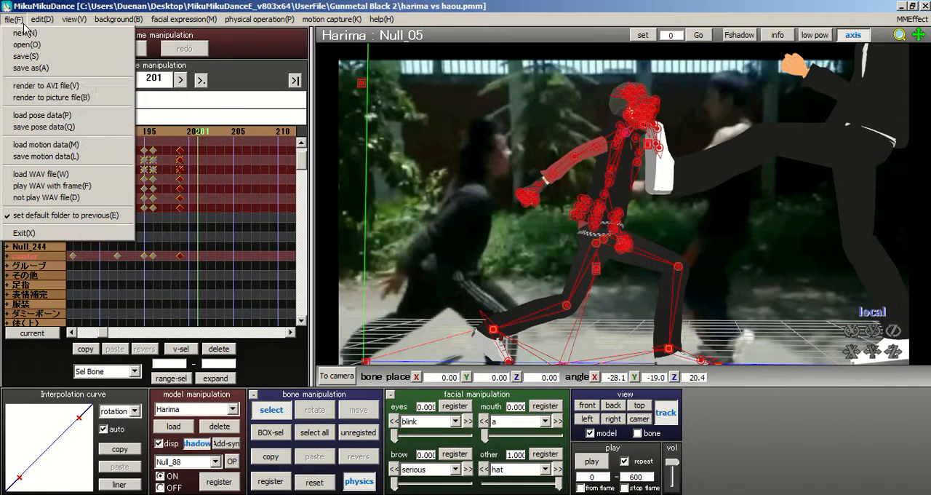
pyautogui.click(34, 143)
pyautogui.click(268, 222)
# Step: Look through the Action Motion folder and its Ninja, Staff and Run subfolders for a motion to follow the kick pose
pyautogui.scroll(-5, 240, 253)
pyautogui.scroll(-5, 240, 253)
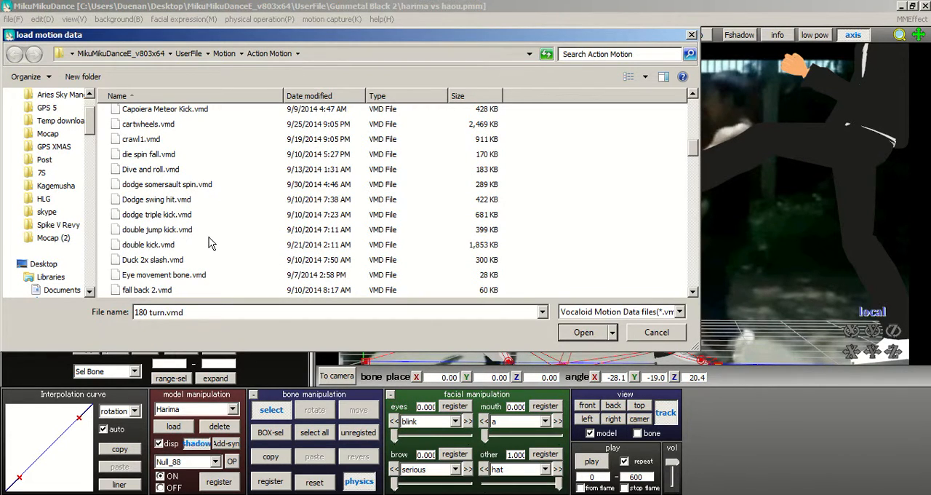
pyautogui.scroll(-1, 211, 244)
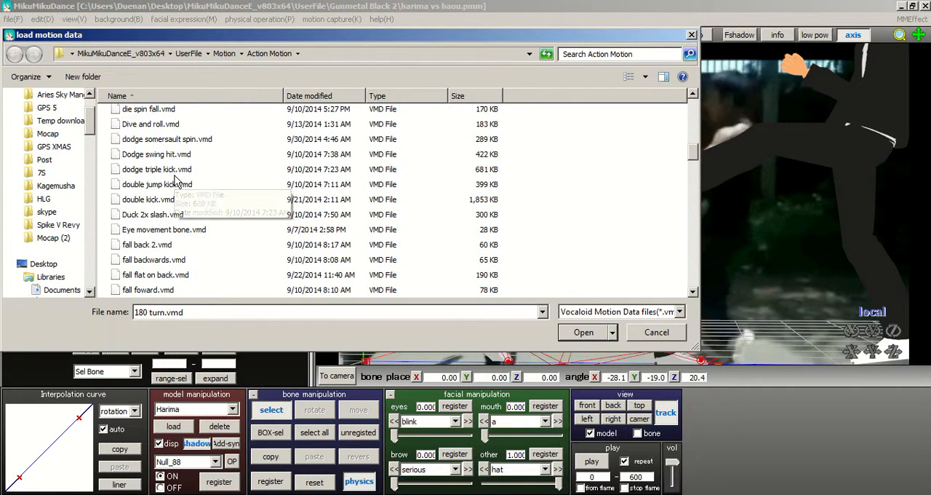
pyautogui.scroll(10, 181, 179)
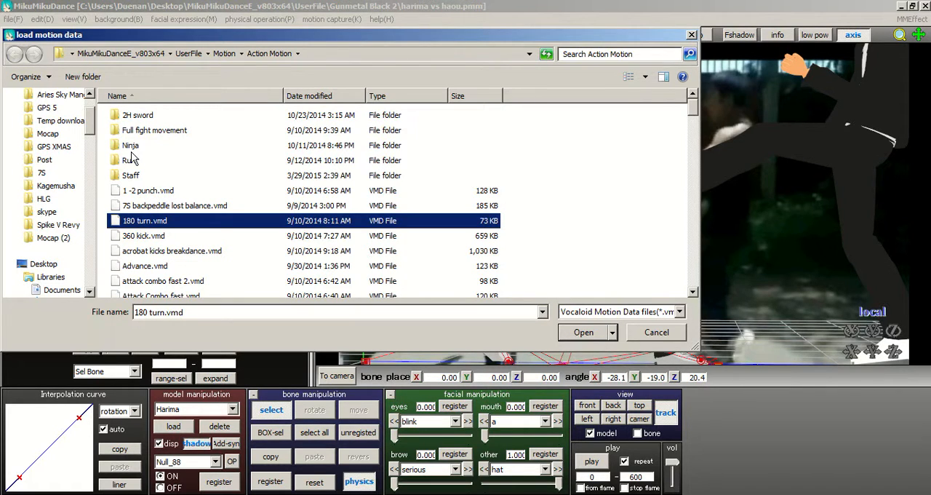
pyautogui.doubleClick(131, 145)
pyautogui.scroll(-1, 174, 236)
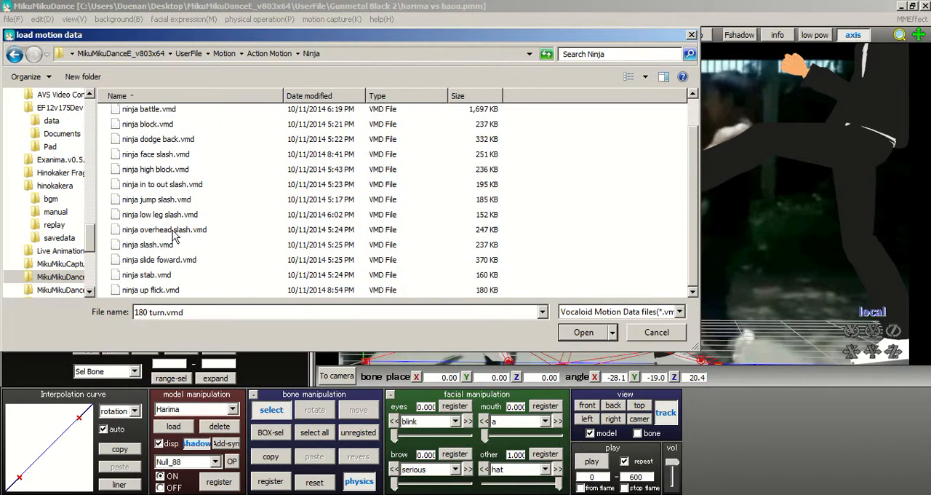
pyautogui.click(18, 55)
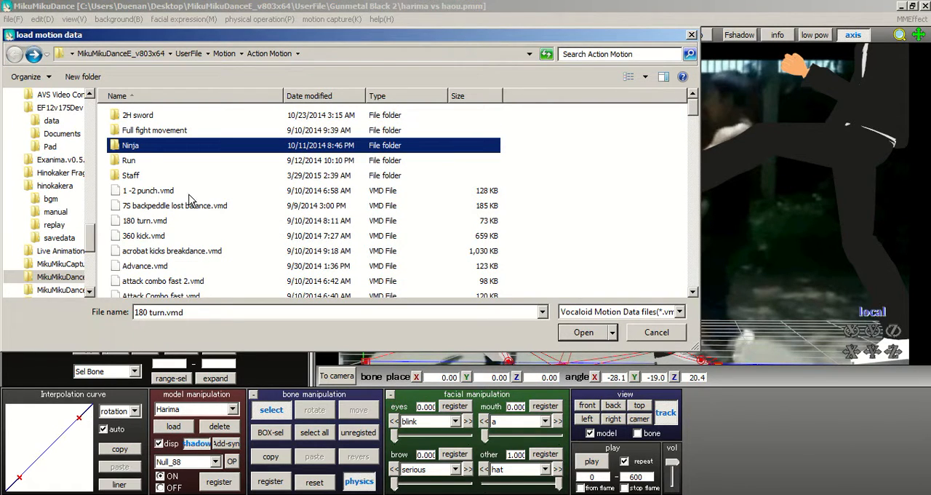
pyautogui.doubleClick(138, 176)
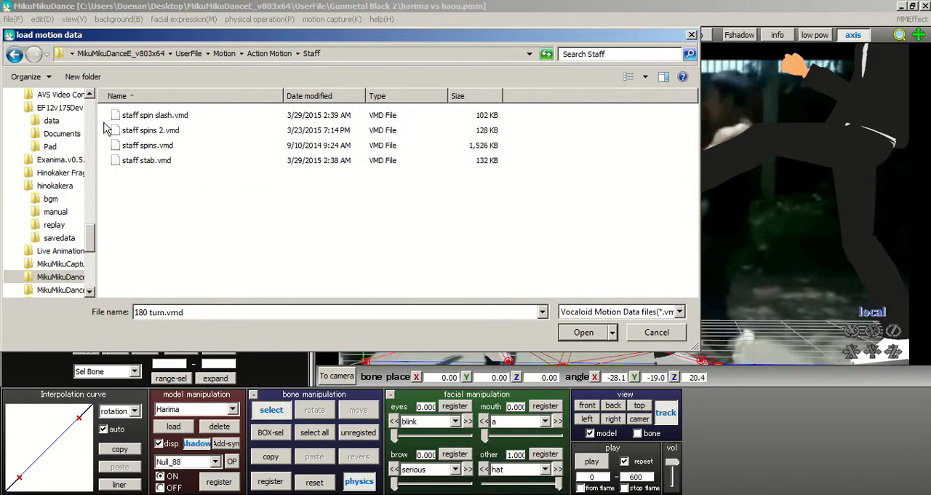
pyautogui.click(15, 54)
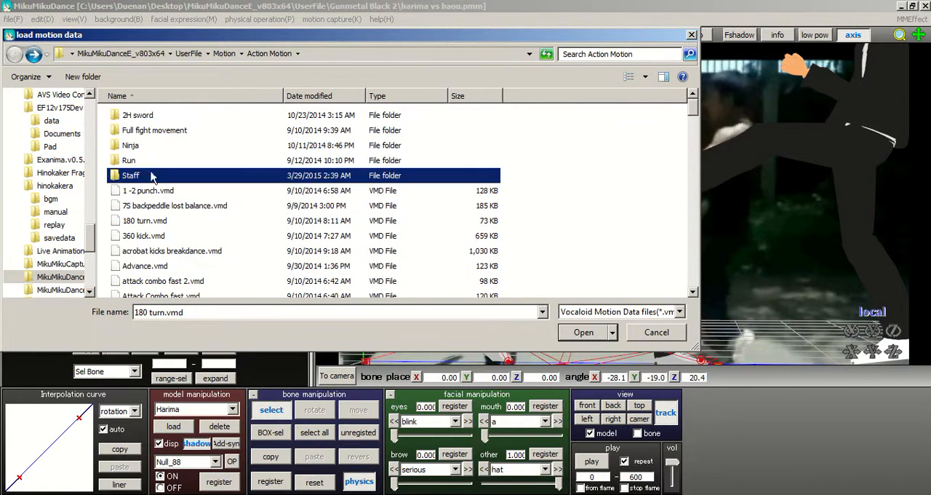
pyautogui.click(118, 162)
pyautogui.doubleClick(118, 161)
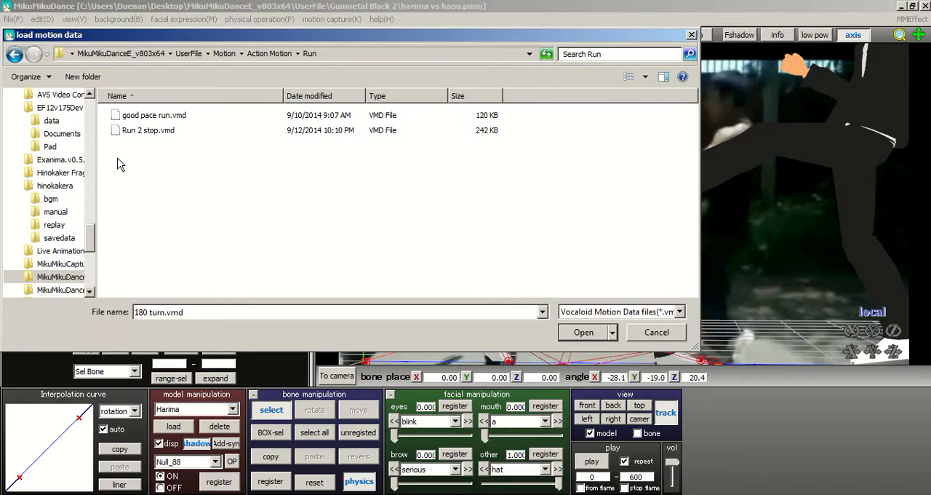
pyautogui.click(15, 54)
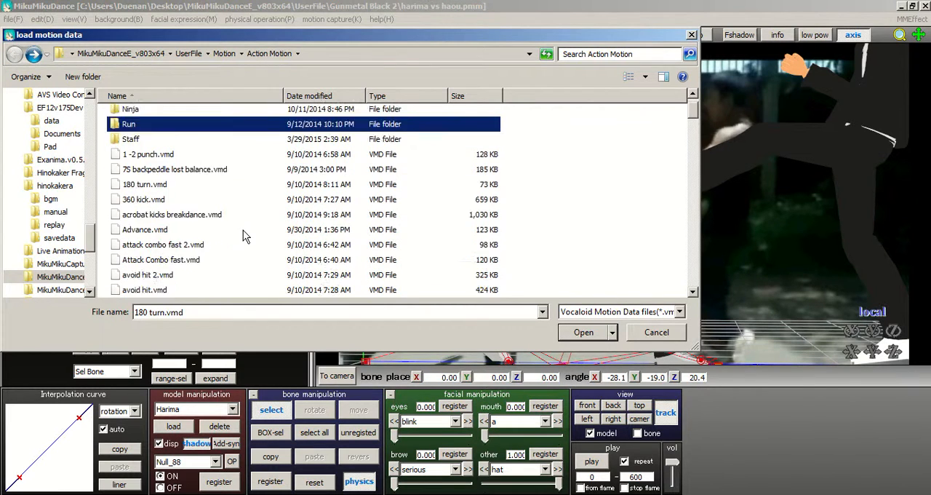
pyautogui.scroll(-7, 245, 235)
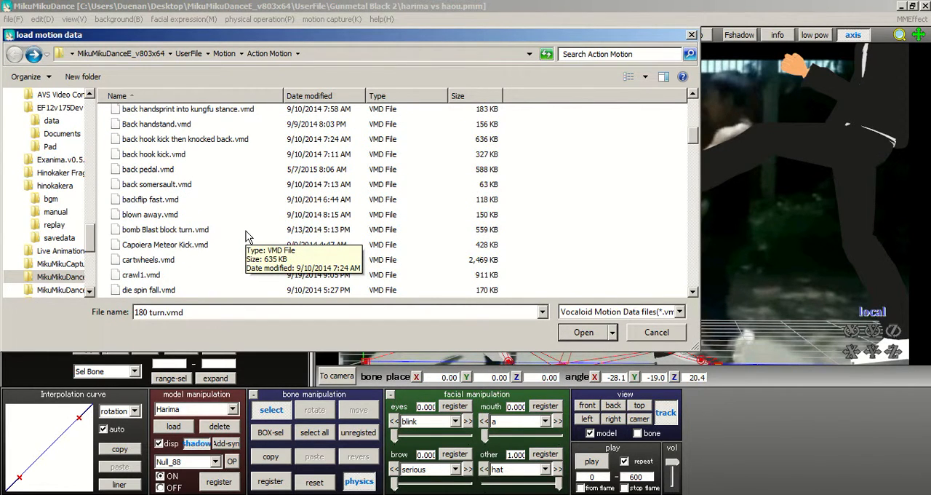
pyautogui.scroll(-1, 240, 266)
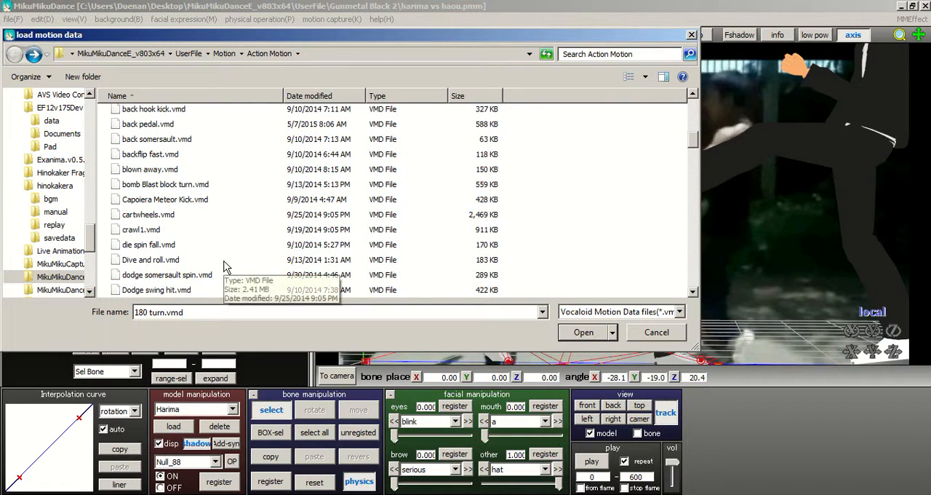
pyautogui.scroll(-1, 226, 263)
# Step: Try loading the motion file Capoiera Meteor Kick.vmd onto Harima at frame 201
pyautogui.click(198, 157)
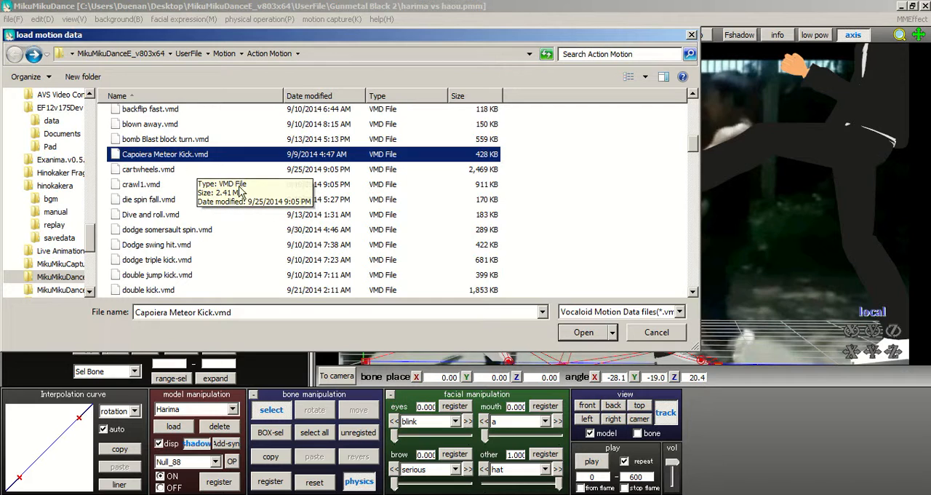
pyautogui.scroll(-1, 219, 196)
pyautogui.scroll(1, 313, 222)
pyautogui.scroll(1, 312, 222)
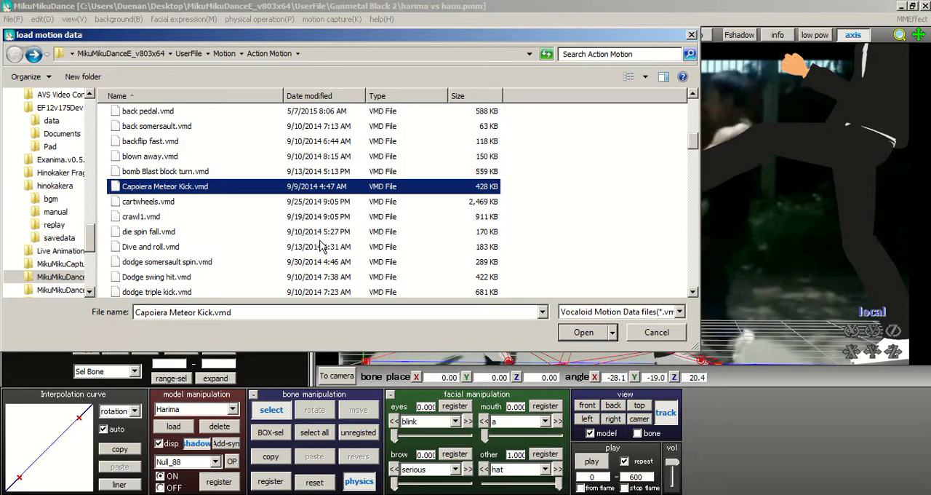
pyautogui.click(595, 335)
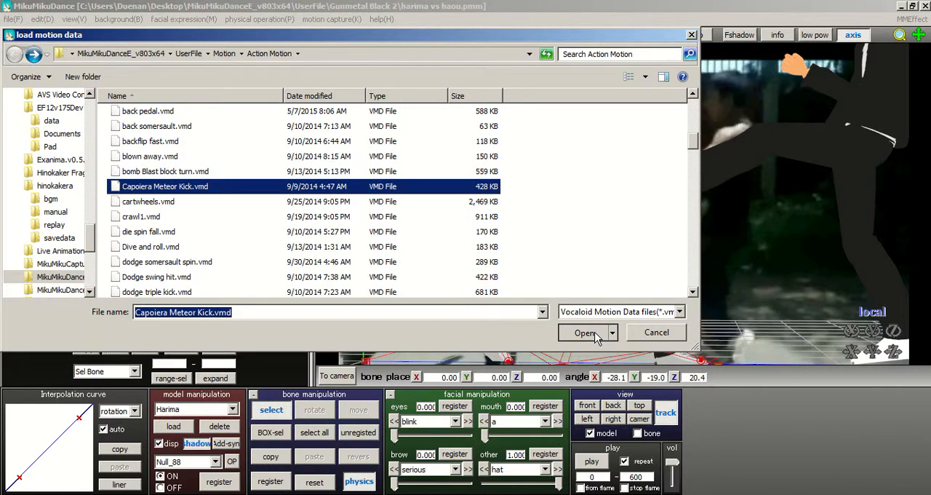
pyautogui.click(477, 298)
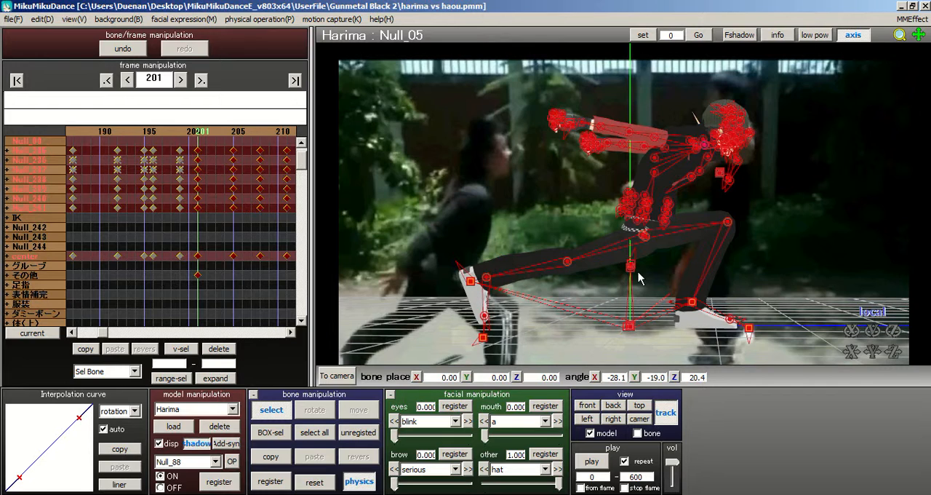
# Step: Compare Harima's kick reaction pose at frame 199 with the loaded motion's pose at frame 201
pyautogui.moveTo(194, 133); pyautogui.dragTo(219, 133)
pyautogui.moveTo(656, 205); pyautogui.dragTo(731, 189, button='middle')
pyautogui.moveTo(731, 189); pyautogui.dragTo(767, 281, button='right')
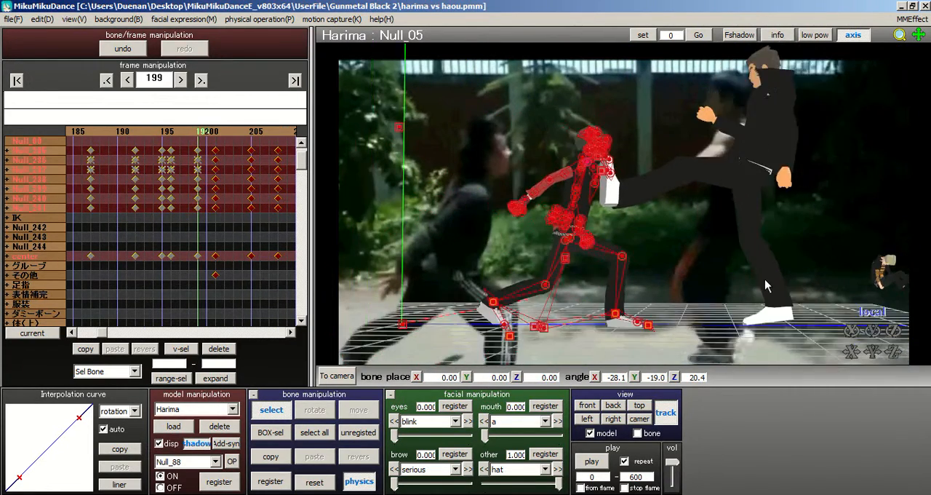
pyautogui.scroll(-2, 554, 236)
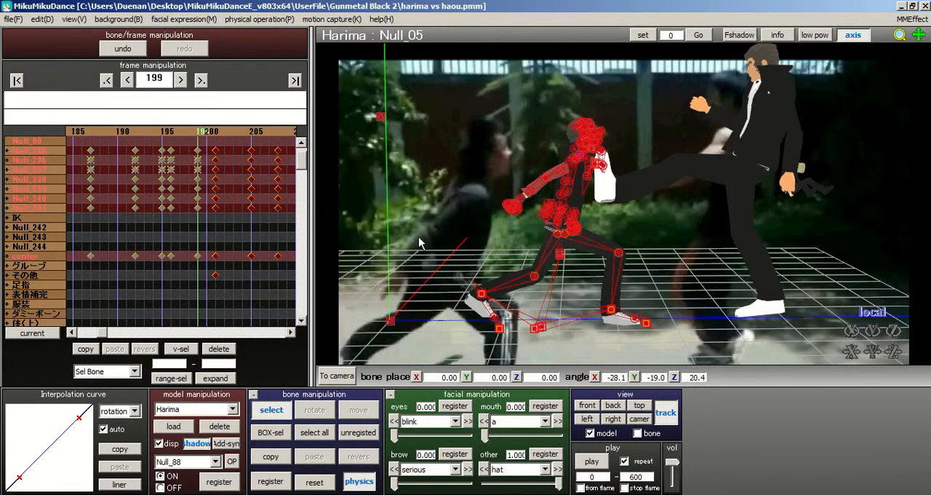
pyautogui.scroll(3, 597, 299)
pyautogui.moveTo(626, 200); pyautogui.dragTo(630, 165, button='middle')
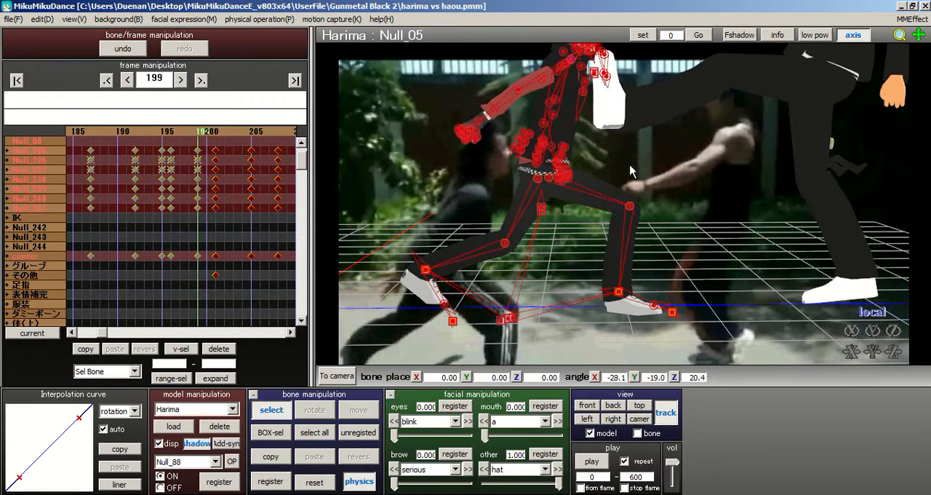
pyautogui.click(205, 131)
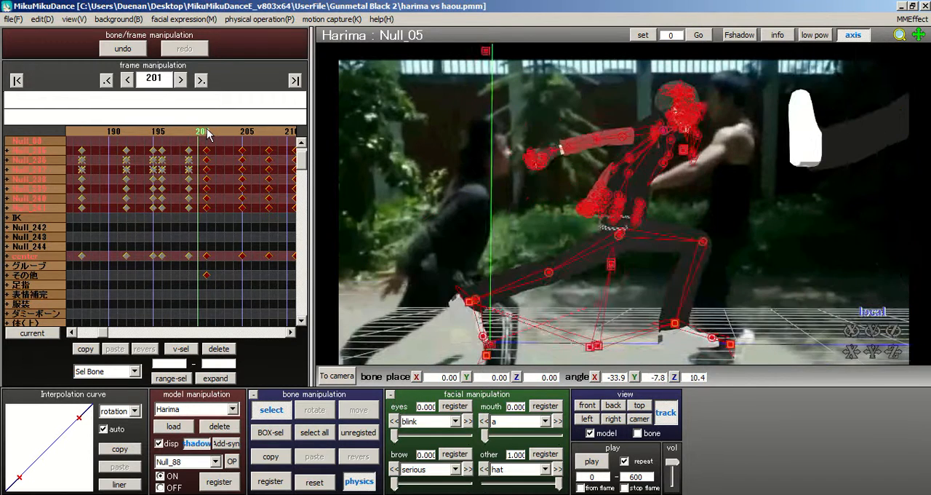
pyautogui.moveTo(483, 229); pyautogui.dragTo(594, 234, button='right')
pyautogui.scroll(-4, 646, 241)
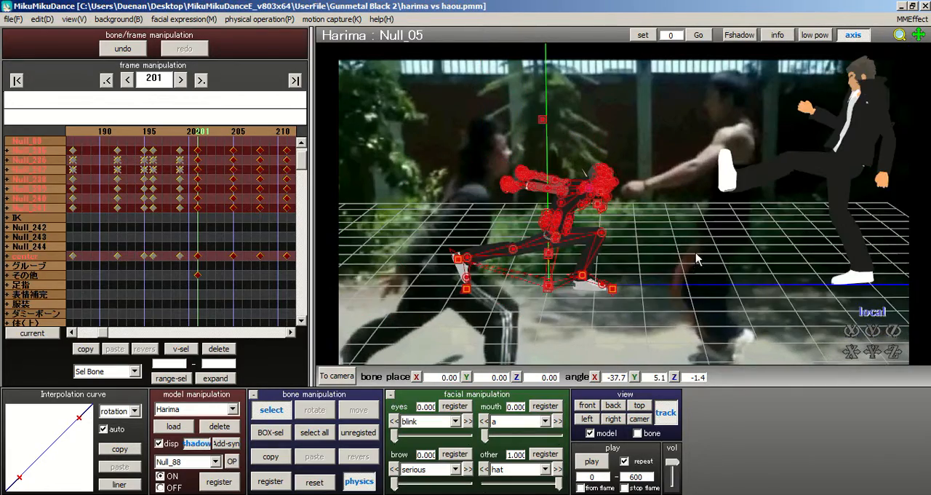
# Step: Scrub through the loaded motion up to frame 238 and check it against the background fight footage
pyautogui.moveTo(214, 133); pyautogui.dragTo(218, 134)
pyautogui.moveTo(325, 160); pyautogui.dragTo(519, 228, button='right')
pyautogui.moveTo(236, 131); pyautogui.dragTo(283, 133)
pyautogui.moveTo(407, 178); pyautogui.dragTo(503, 205, button='right')
pyautogui.moveTo(588, 287)
pyautogui.mouseDown(button='right')
pyautogui.moveTo(615, 295)
pyautogui.moveTo(594, 287)
pyautogui.mouseUp(button='right')
pyautogui.moveTo(624, 204); pyautogui.dragTo(609, 190, button='right')
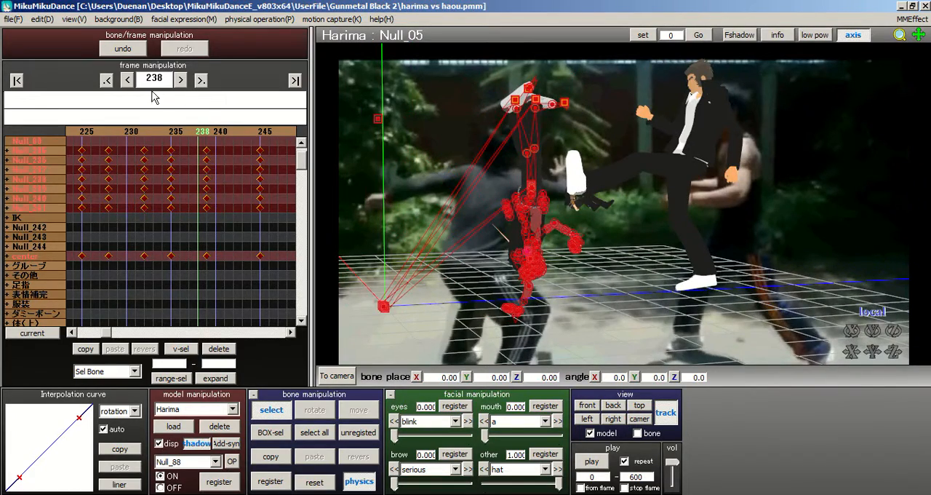
pyautogui.moveTo(165, 131); pyautogui.dragTo(167, 132)
pyautogui.click(167, 128)
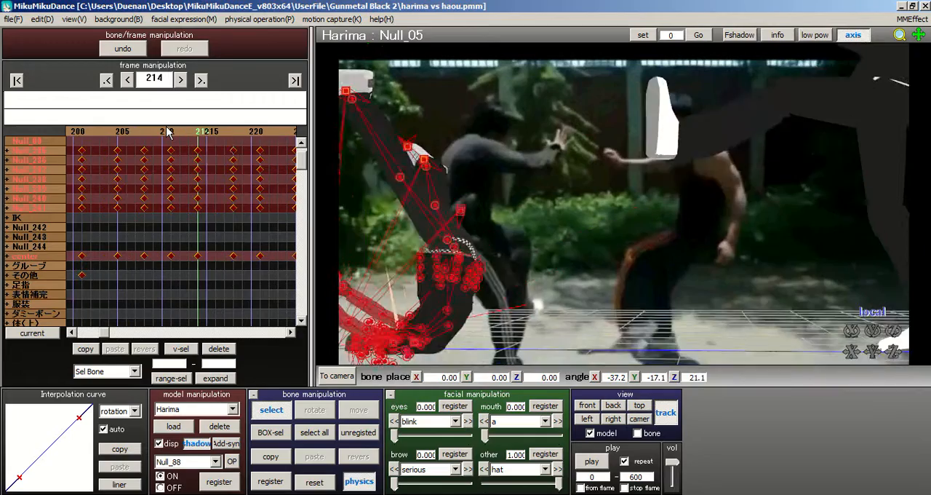
pyautogui.scroll(-4, 453, 191)
pyautogui.click(162, 130)
pyautogui.click(161, 131)
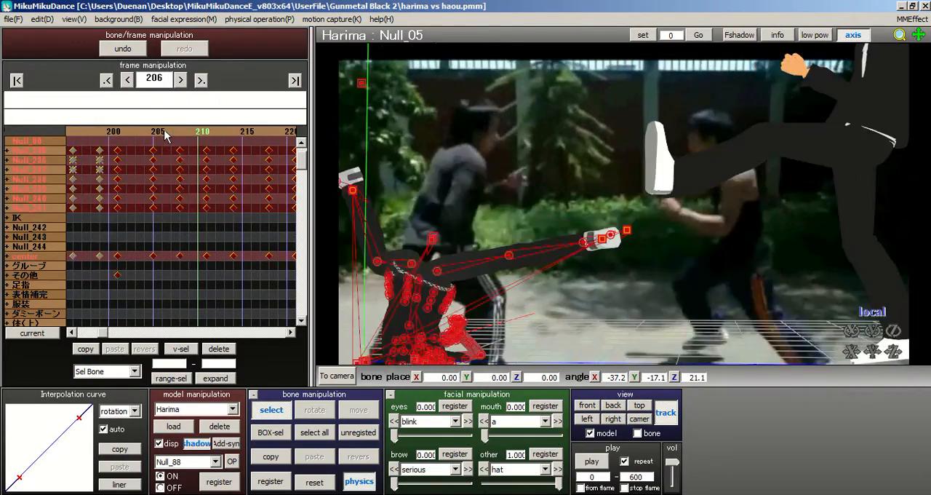
pyautogui.click(161, 131)
pyautogui.click(161, 131)
pyautogui.click(227, 132)
pyautogui.click(226, 132)
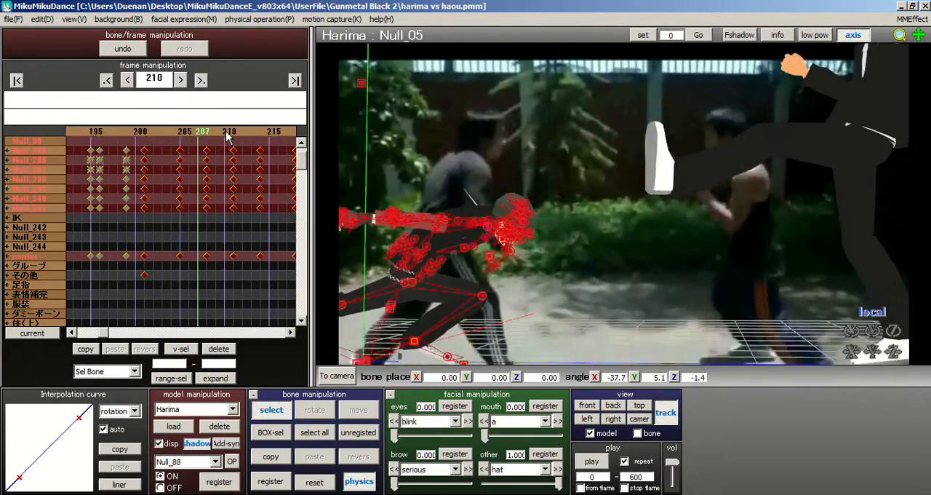
pyautogui.click(227, 132)
pyautogui.click(227, 133)
# Step: Turn off view tracking of the model and return to frame 201
pyautogui.scroll(-2, 638, 278)
pyautogui.click(667, 414)
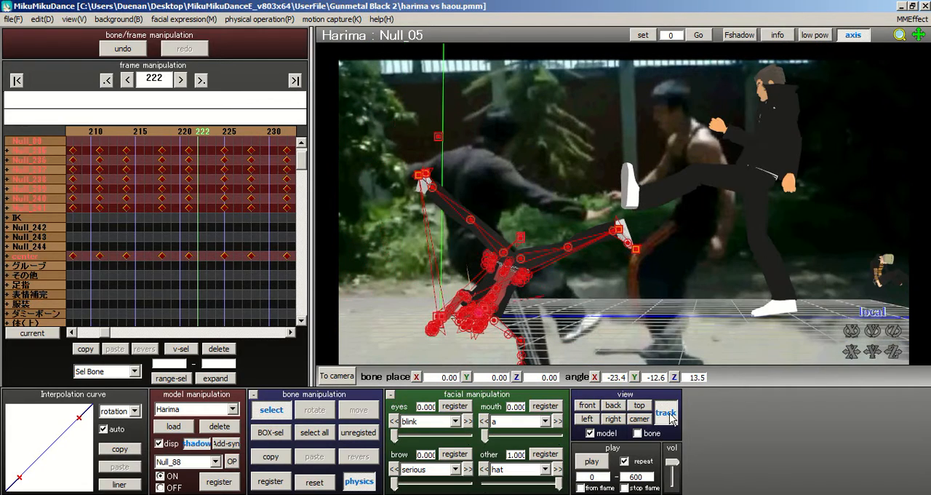
pyautogui.click(150, 131)
pyautogui.click(150, 133)
pyautogui.click(150, 132)
pyautogui.click(150, 132)
pyautogui.click(187, 134)
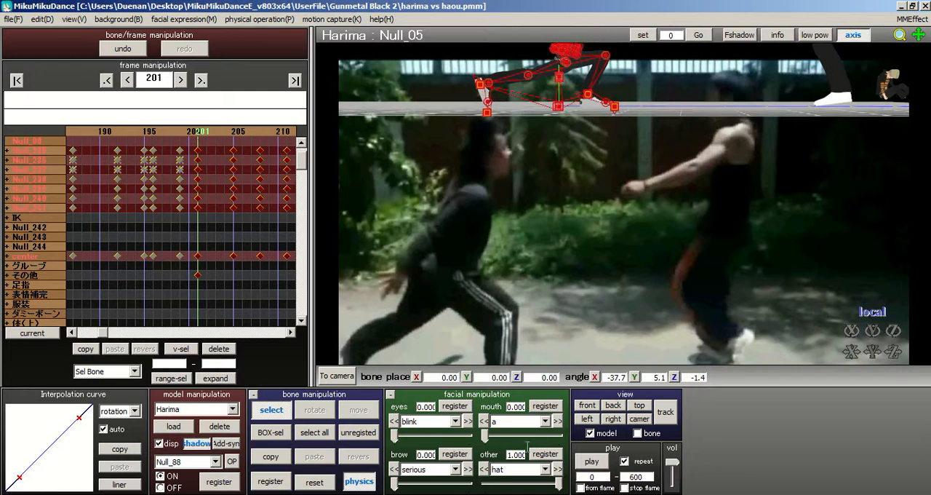
# Step: Set the playback start frame to 201 and preview the loaded motion
pyautogui.click(608, 478)
pyautogui.write('201')
pyautogui.click(591, 461)
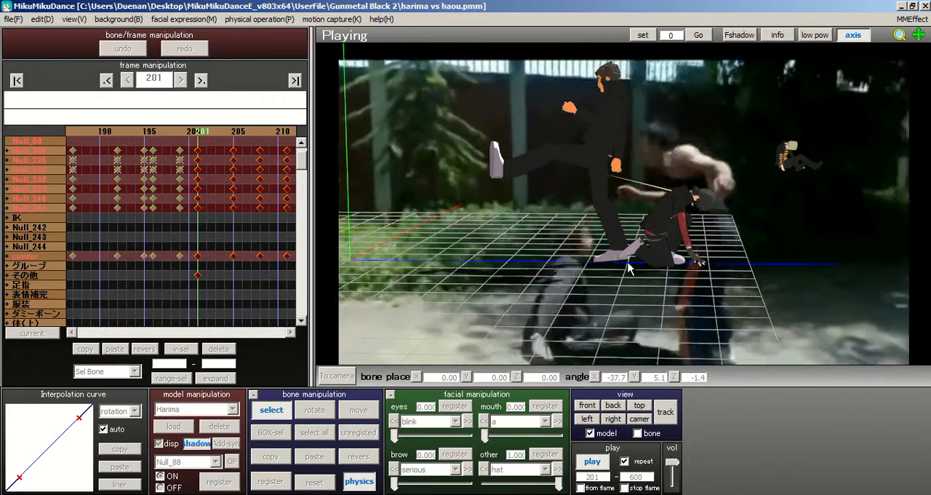
pyautogui.click(600, 463)
# Step: Remove the loaded Capoiera Meteor Kick keyframes from frame 201 onward and return to the pose at frame 199
pyautogui.moveTo(659, 216); pyautogui.dragTo(565, 337, button='right')
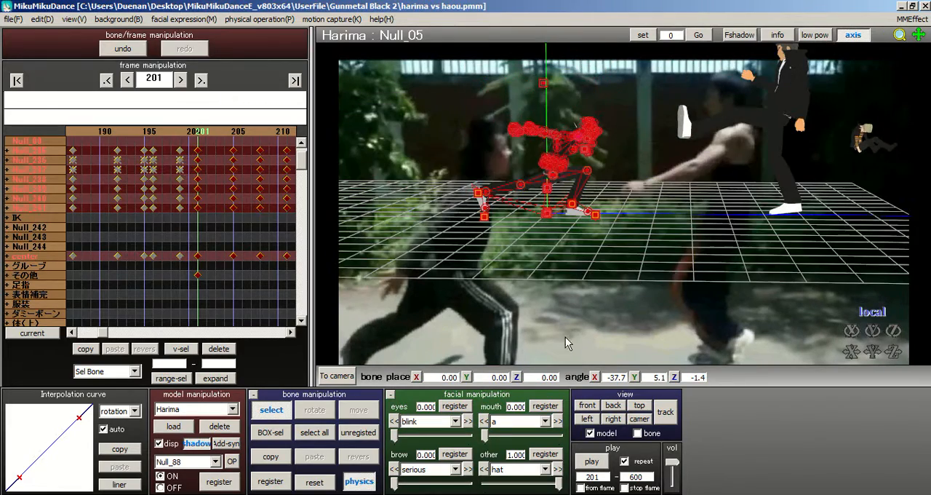
pyautogui.moveTo(199, 135); pyautogui.dragTo(246, 156)
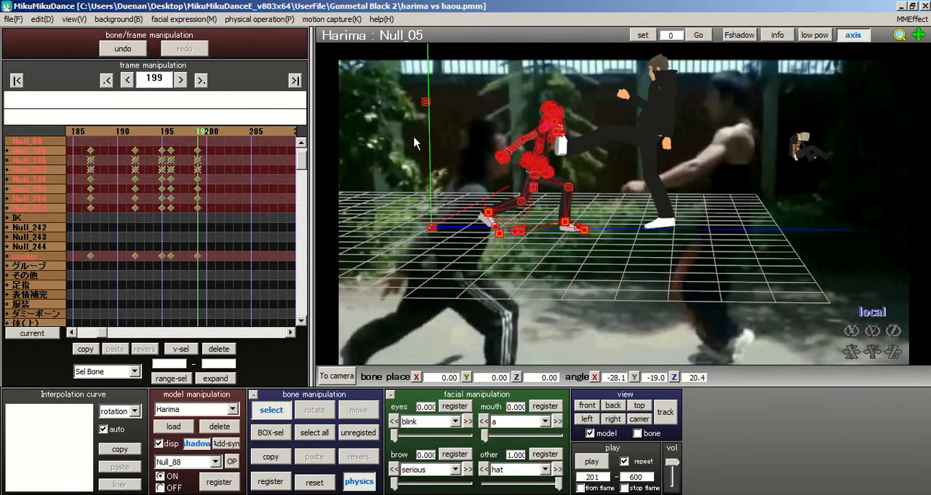
pyautogui.moveTo(628, 245); pyautogui.dragTo(651, 298, button='middle')
pyautogui.scroll(2, 650, 297)
pyautogui.moveTo(595, 192); pyautogui.dragTo(674, 107, button='right')
pyautogui.click(13, 19)
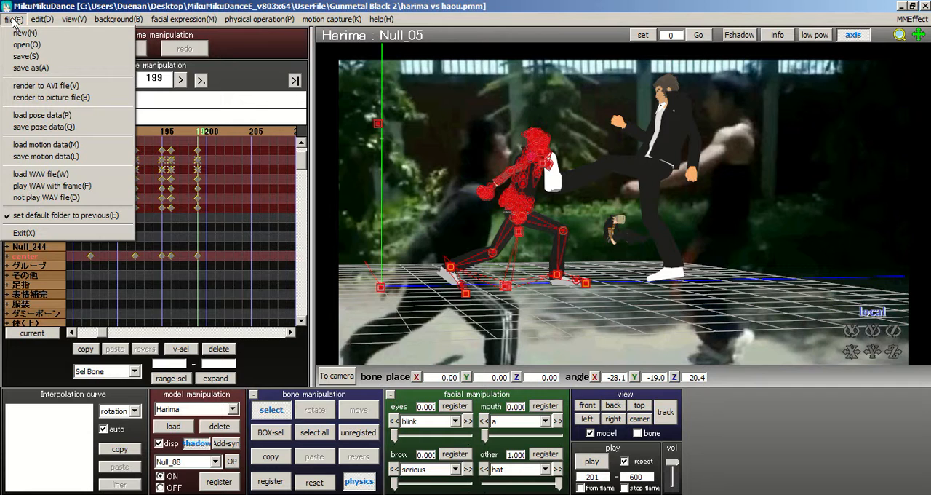
pyautogui.click(216, 133)
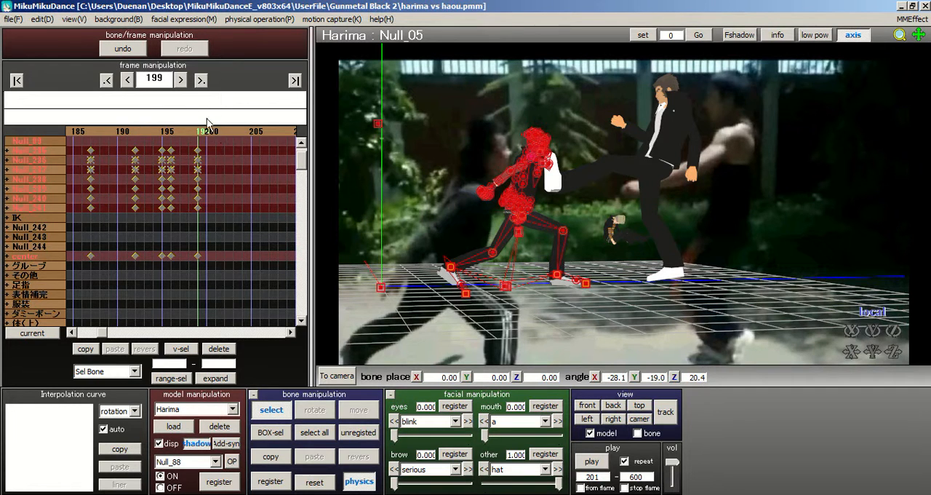
pyautogui.click(216, 133)
pyautogui.click(14, 19)
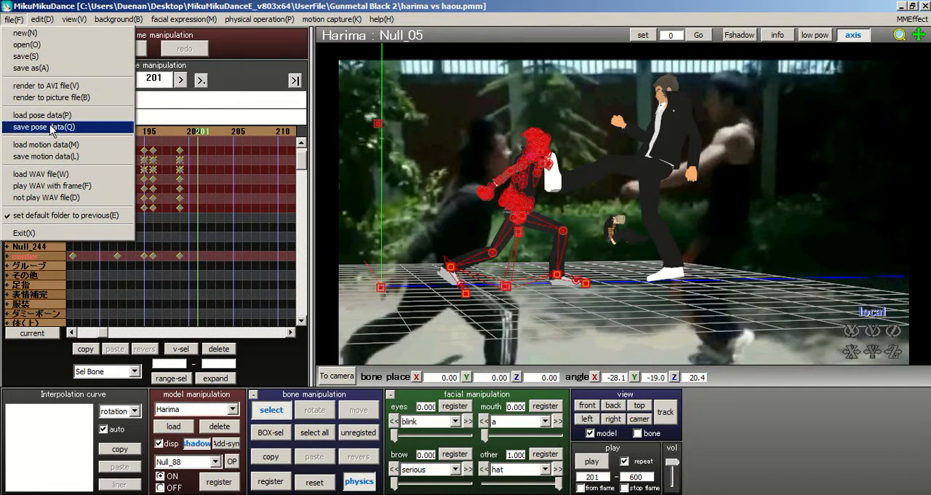
pyautogui.click(59, 148)
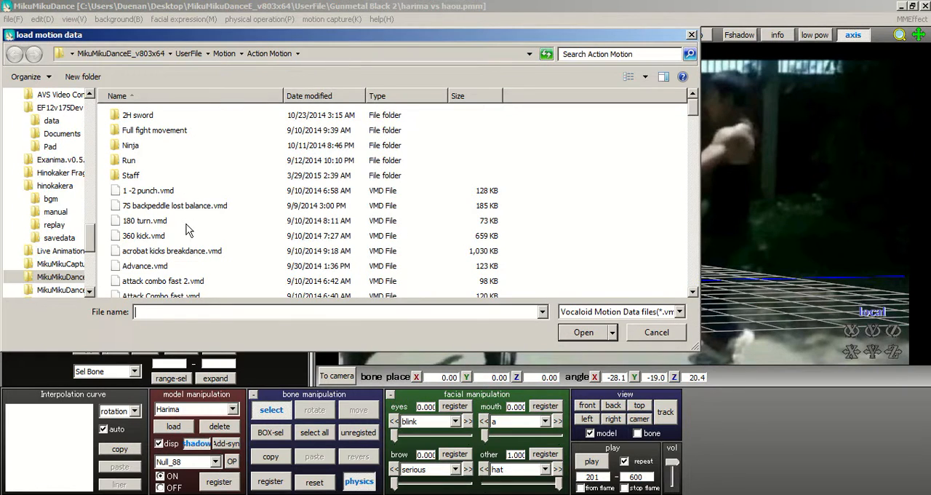
pyautogui.click(178, 267)
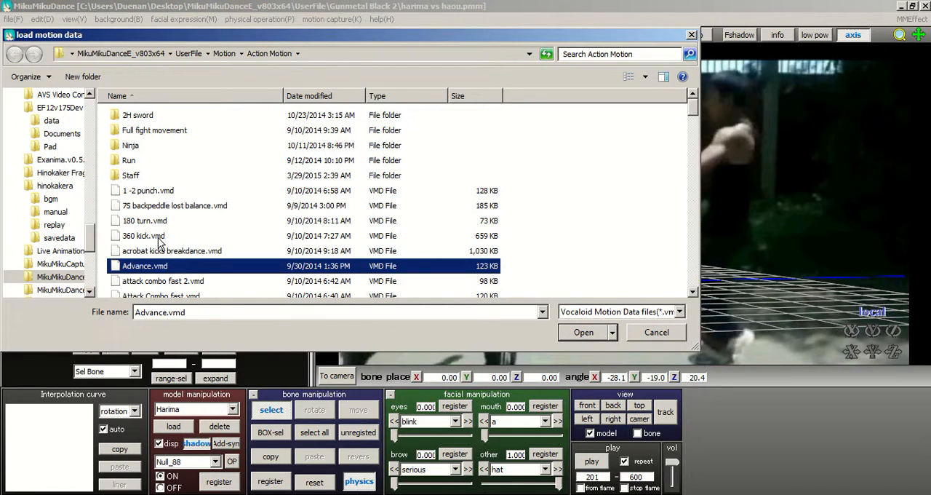
pyautogui.scroll(-3, 162, 244)
pyautogui.scroll(-1, 218, 262)
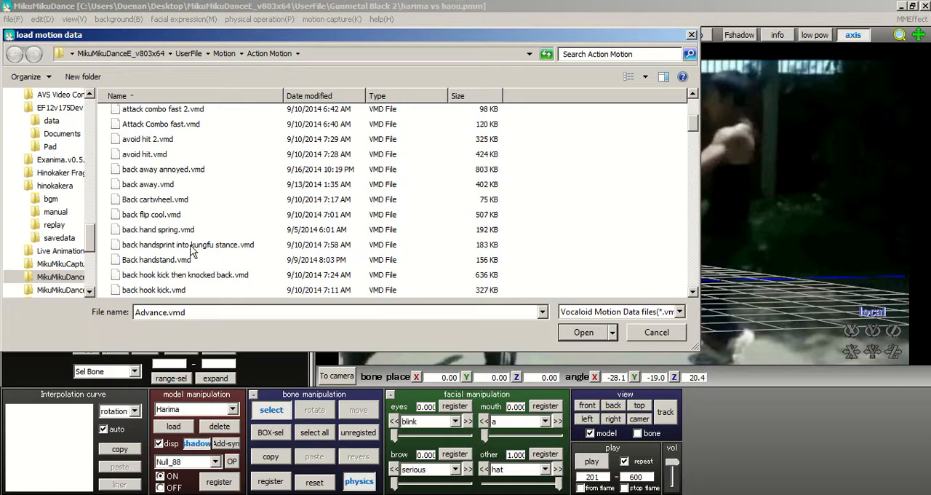
pyautogui.scroll(-1, 193, 251)
pyautogui.scroll(-3, 211, 270)
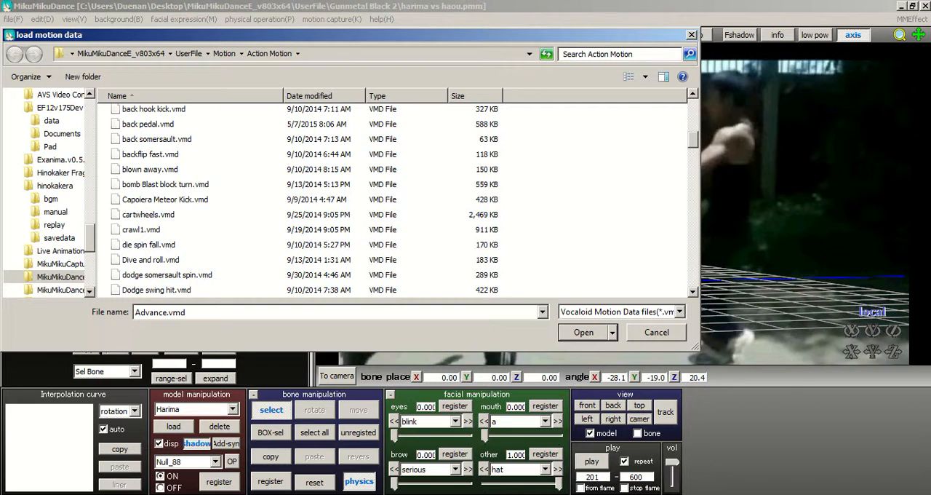
pyautogui.click(583, 332)
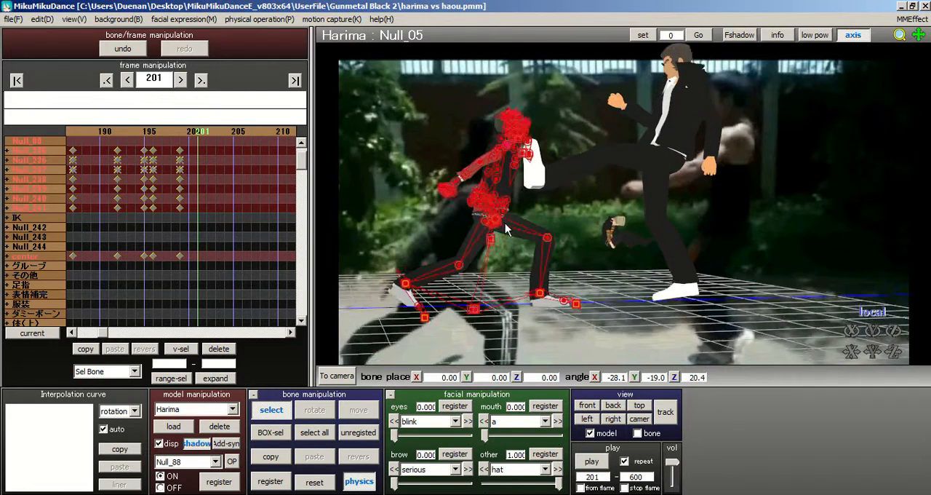
# Step: At frame 203, move Harima's hip bone Null_01 to about X 1.86, Y -3.46, Z 1.28, backing the body away from Haou's kick
pyautogui.scroll(4, 493, 218)
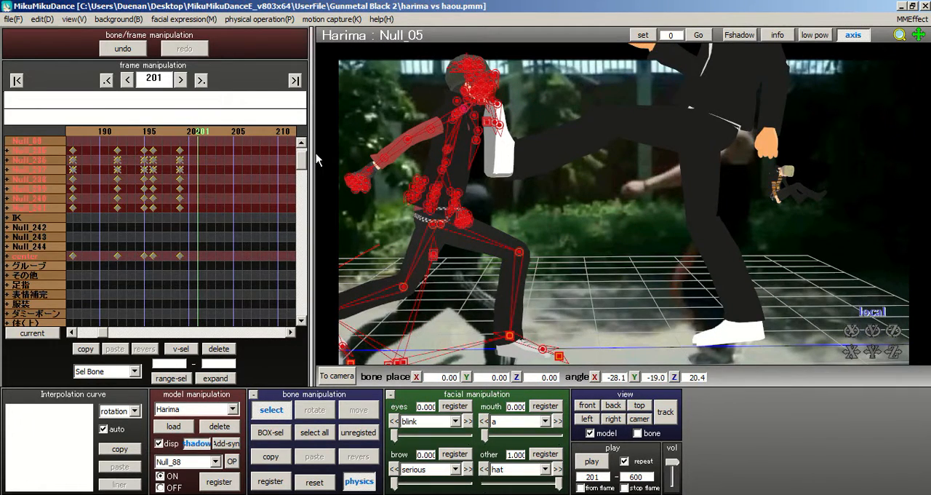
pyautogui.moveTo(335, 237); pyautogui.dragTo(535, 196, button='middle')
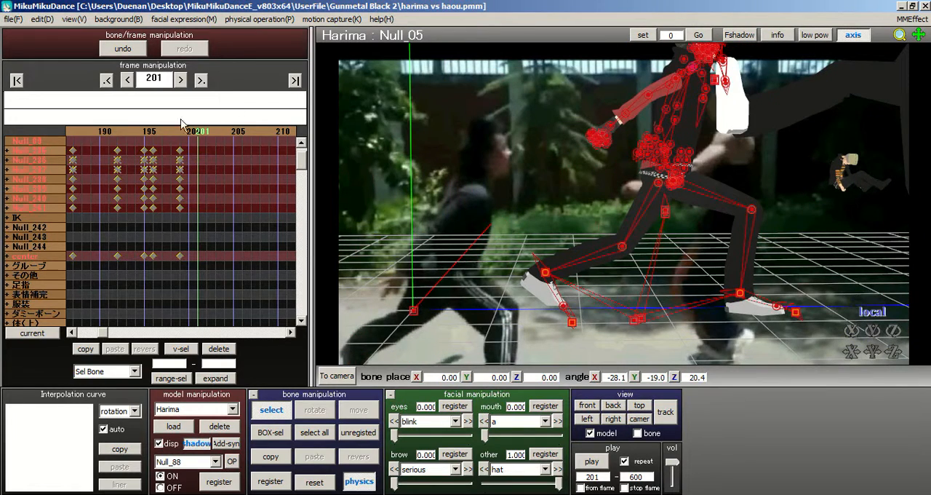
pyautogui.click(210, 135)
pyautogui.click(209, 135)
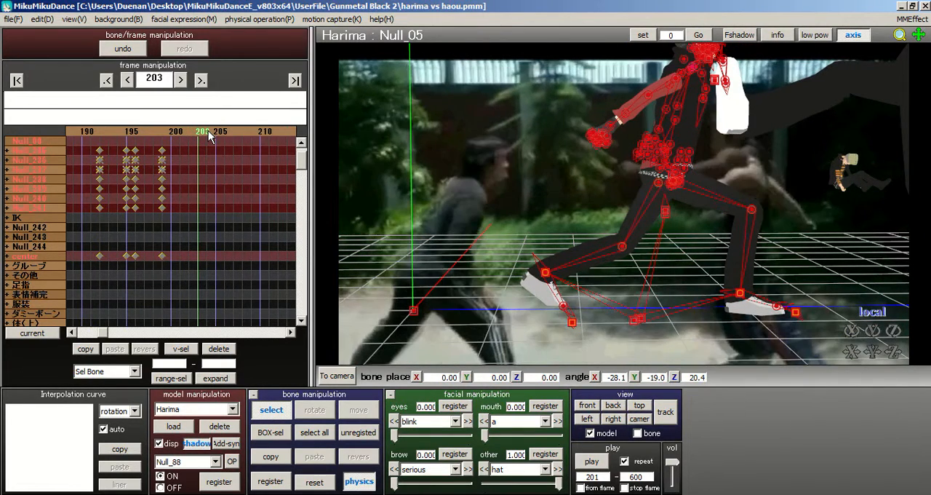
pyautogui.click(666, 218)
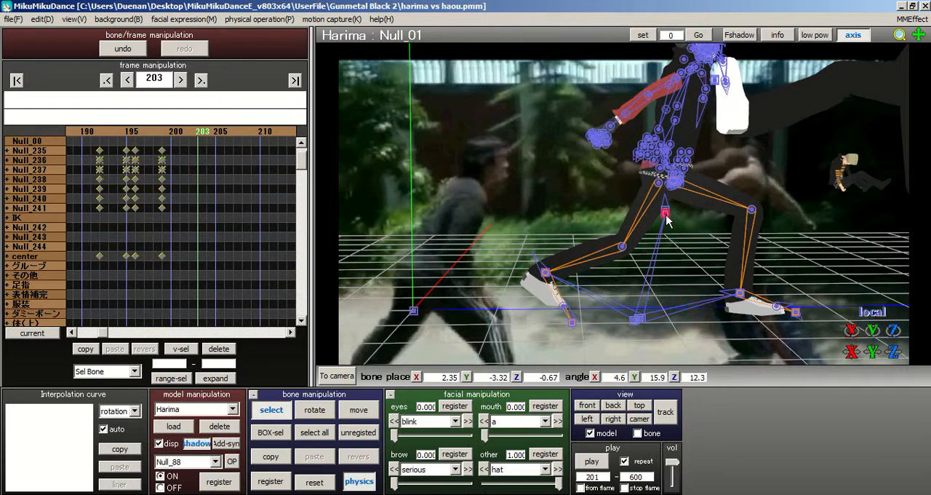
pyautogui.moveTo(576, 202); pyautogui.dragTo(524, 215, button='middle')
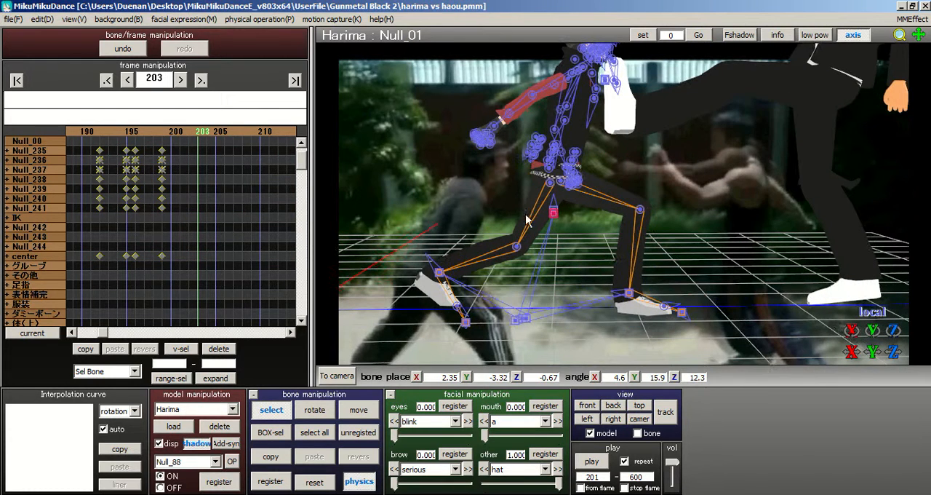
pyautogui.click(365, 410)
pyautogui.moveTo(589, 214); pyautogui.dragTo(577, 216)
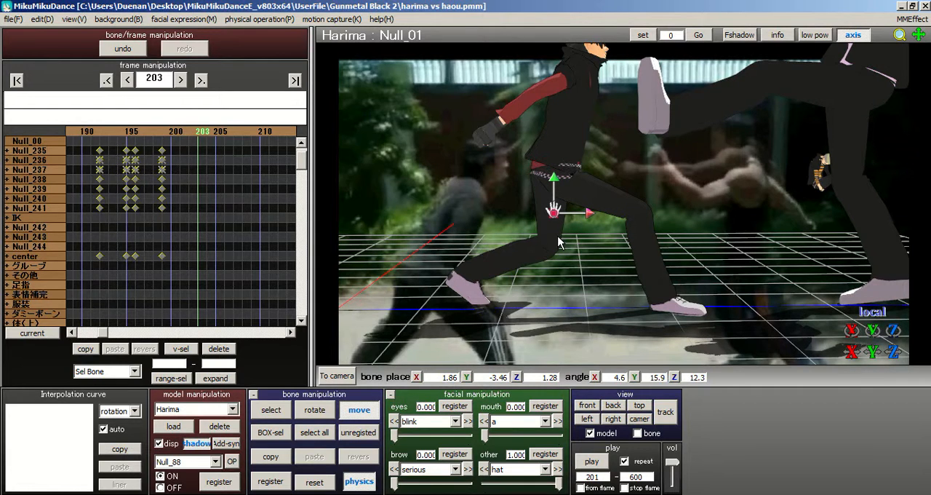
# Step: Rotate Harima's rear foot bone Null_88 to angles of about X -27.8, Y 40.2, Z 68.8
pyautogui.click(286, 410)
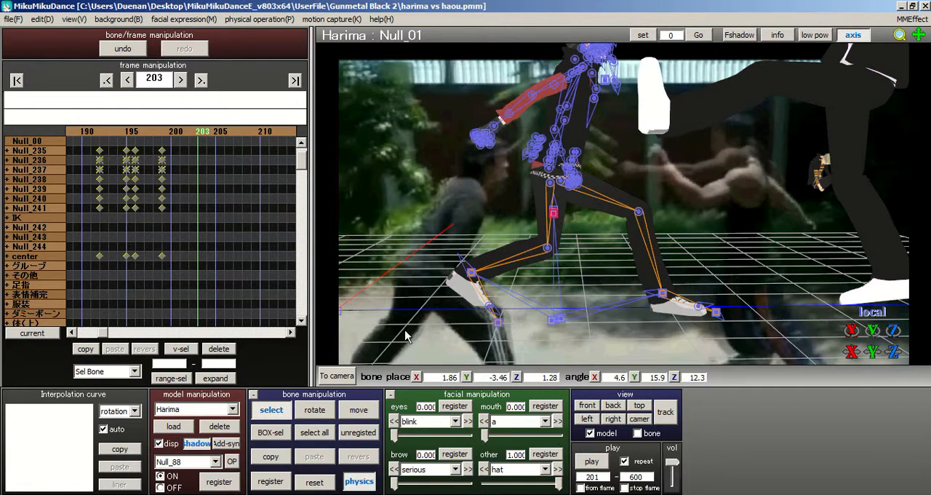
pyautogui.click(472, 274)
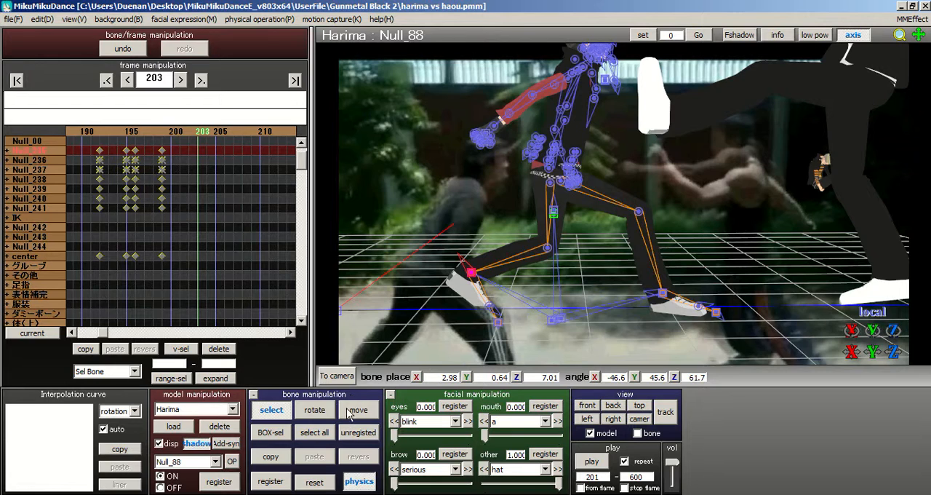
pyautogui.click(314, 409)
pyautogui.moveTo(480, 280)
pyautogui.mouseDown()
pyautogui.moveTo(497, 262)
pyautogui.moveTo(473, 291)
pyautogui.moveTo(481, 282)
pyautogui.mouseUp()
pyautogui.moveTo(621, 210); pyautogui.dragTo(600, 225, button='right')
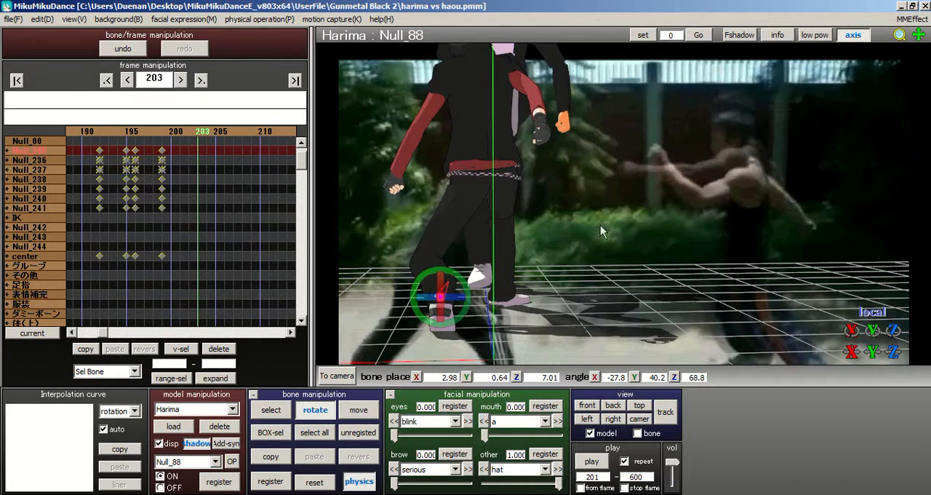
# Step: Rotate the thigh bone Null_78 of Harima's rear leg to angles of about X 15.5, Y 3.3, Z 12.9
pyautogui.click(271, 407)
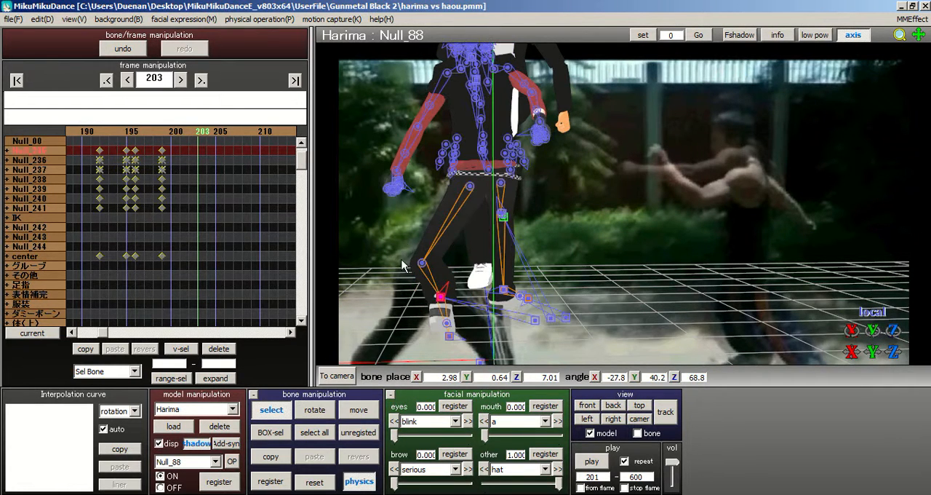
pyautogui.click(469, 190)
pyautogui.click(314, 409)
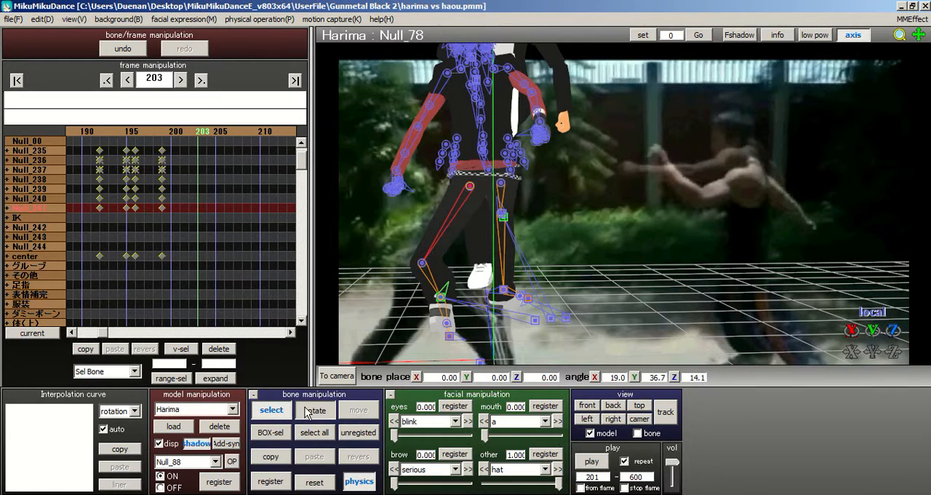
pyautogui.moveTo(458, 188); pyautogui.dragTo(412, 183)
pyautogui.moveTo(504, 137); pyautogui.dragTo(531, 136, button='right')
pyautogui.moveTo(469, 252); pyautogui.dragTo(733, 165, button='right')
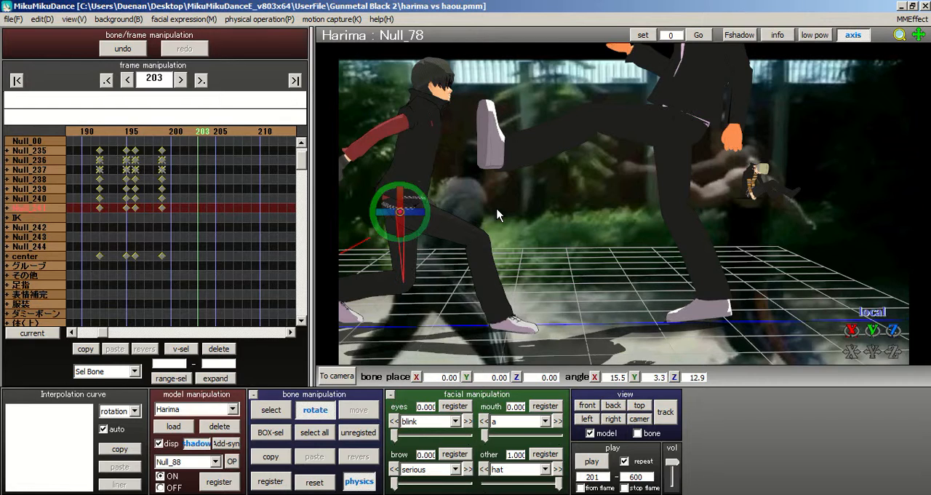
pyautogui.moveTo(624, 204); pyautogui.dragTo(710, 178, button='right')
# Step: Move the rear foot bone Null_88 forward to about X 3.34, Y 0.74, Z 5.46
pyautogui.click(270, 410)
pyautogui.click(461, 274)
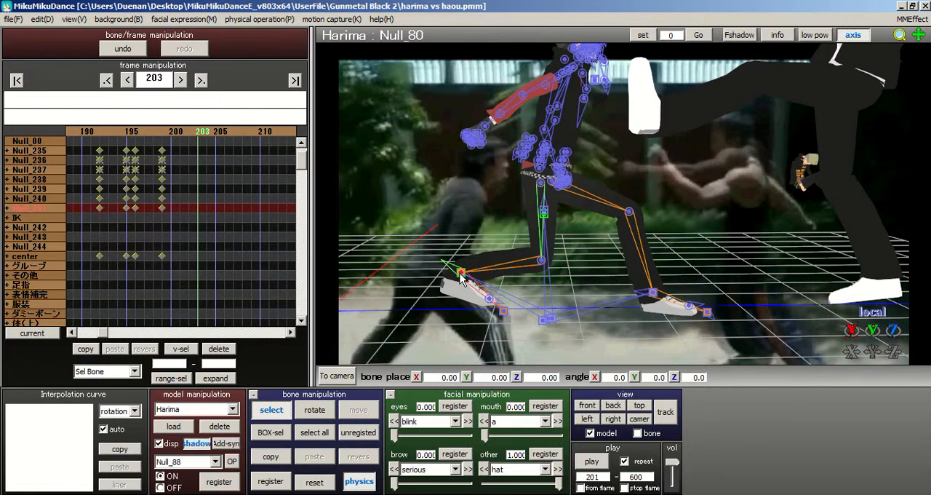
pyautogui.click(460, 275)
pyautogui.click(361, 409)
pyautogui.moveTo(463, 275); pyautogui.dragTo(577, 255)
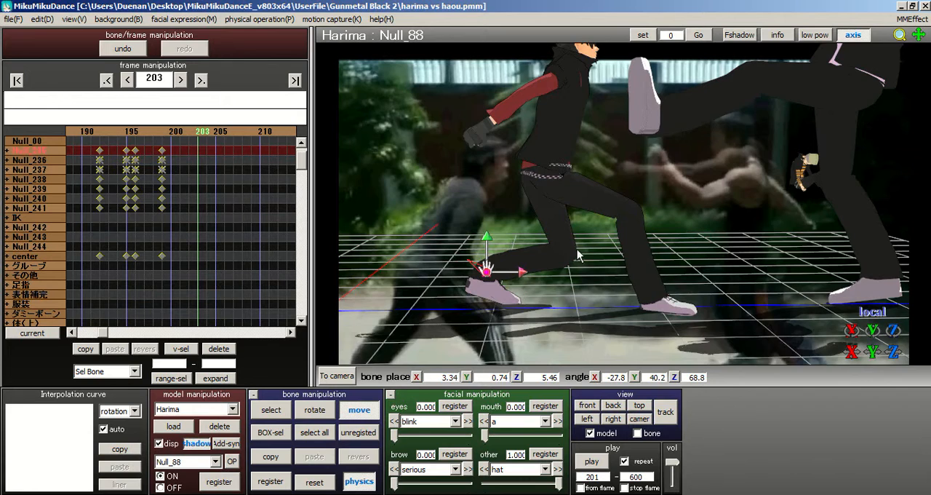
# Step: Bring the rear foot bone Null_88 further forward and down to about X 3.76, Y 0.48, Z 4.04
pyautogui.scroll(-3, 576, 250)
pyautogui.moveTo(576, 250); pyautogui.dragTo(518, 271, button='middle')
pyautogui.moveTo(517, 270); pyautogui.dragTo(506, 226, button='right')
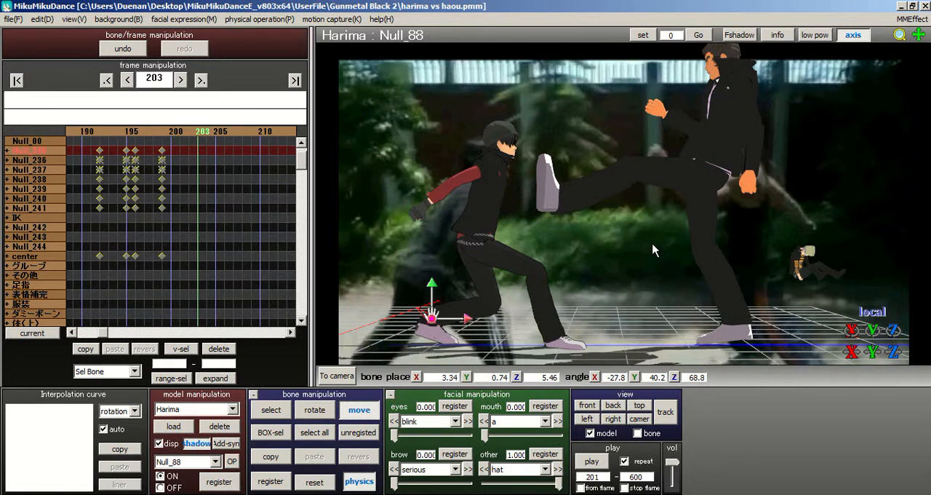
pyautogui.moveTo(633, 213); pyautogui.dragTo(684, 237, button='middle')
pyautogui.scroll(3, 720, 167)
pyautogui.moveTo(683, 238); pyautogui.dragTo(682, 256, button='right')
pyautogui.scroll(2, 655, 256)
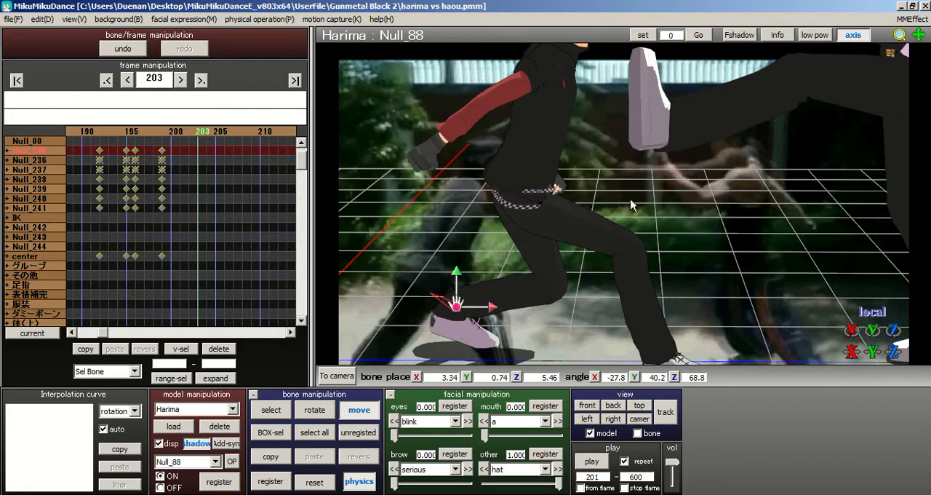
pyautogui.moveTo(630, 199); pyautogui.dragTo(707, 167, button='middle')
pyautogui.moveTo(708, 173); pyautogui.dragTo(713, 156, button='right')
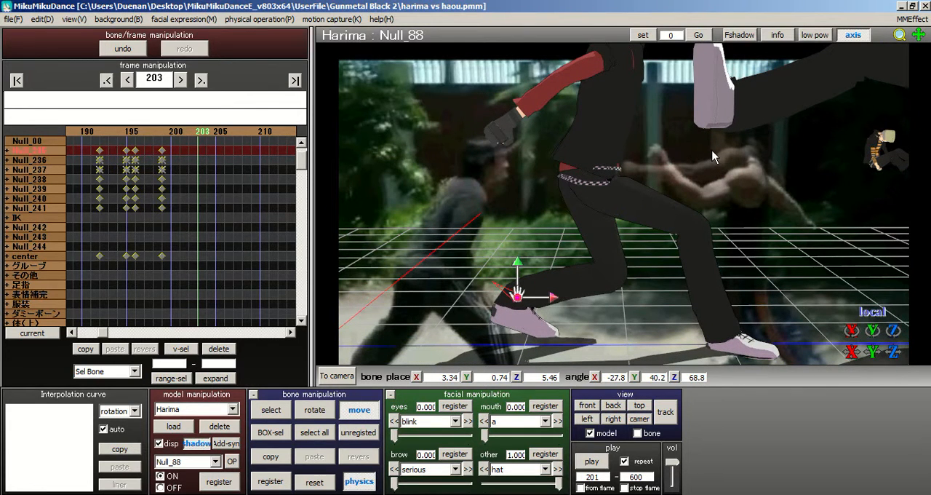
pyautogui.scroll(-4, 681, 163)
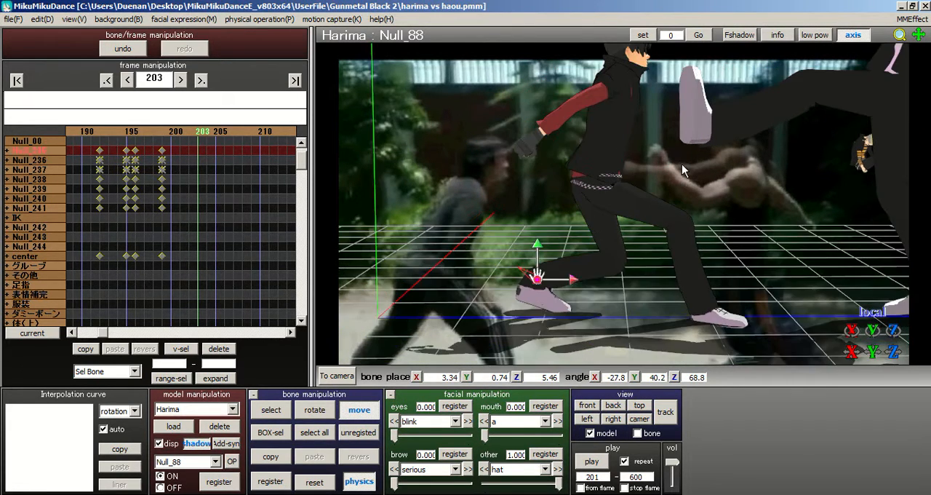
pyautogui.scroll(3, 671, 176)
pyautogui.moveTo(517, 300); pyautogui.dragTo(583, 267)
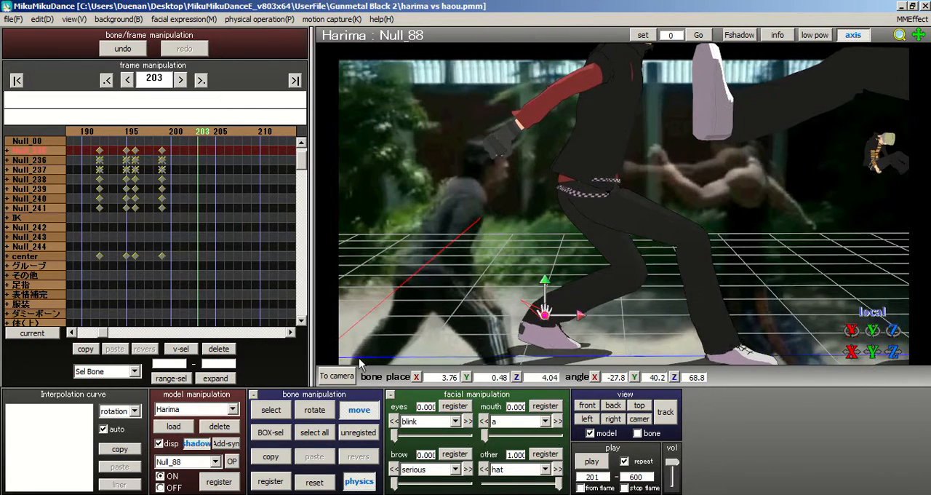
# Step: Select the waist bone Null_76 just above Harima's belt for posing
pyautogui.click(281, 409)
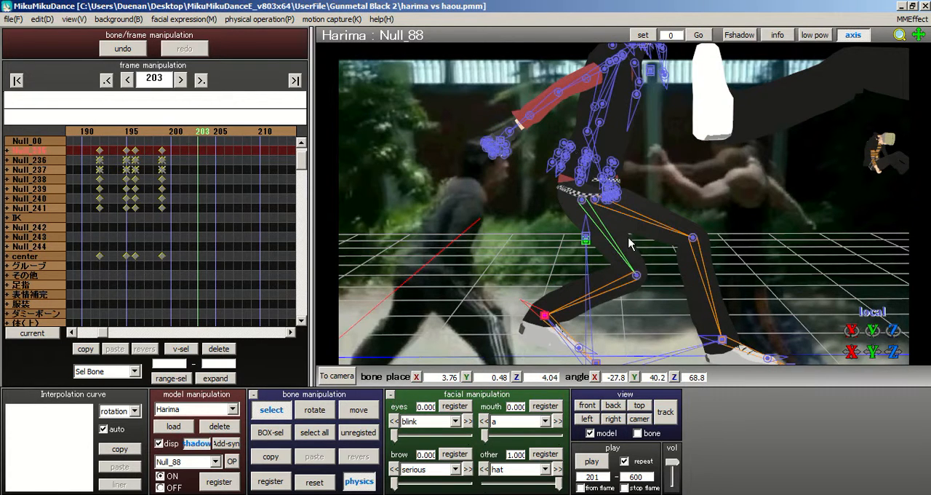
pyautogui.scroll(3, 575, 215)
pyautogui.scroll(1, 571, 209)
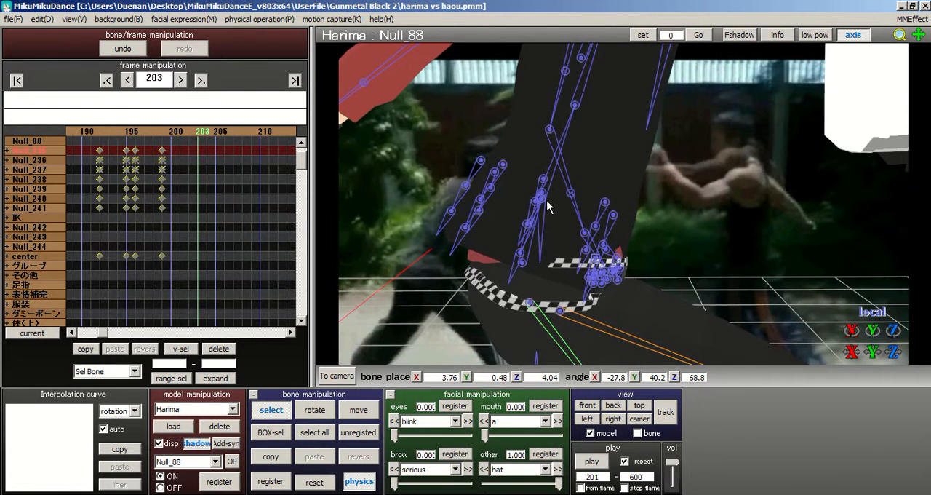
pyautogui.click(541, 203)
pyautogui.click(546, 203)
pyautogui.scroll(-3, 509, 309)
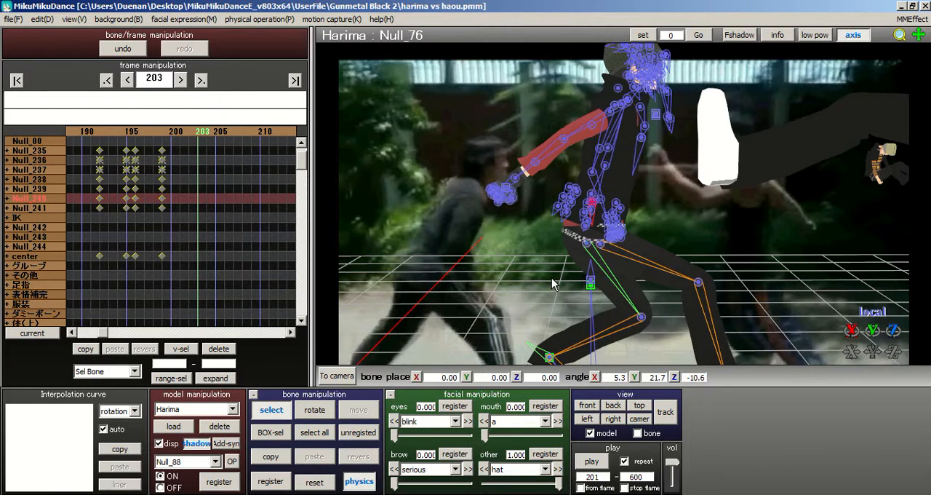
pyautogui.scroll(-2, 451, 169)
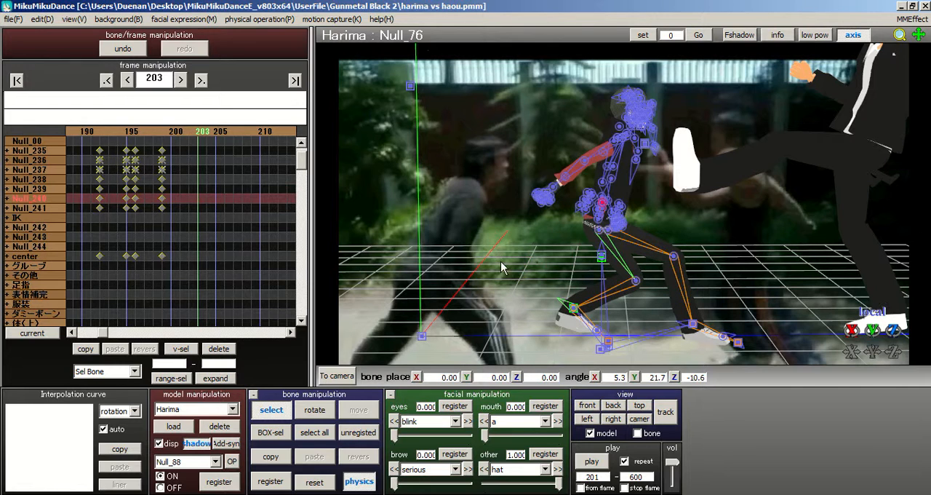
# Step: Examine Harima's frame 203 pose from the side and behind against Haou's kick and the background fight footage
pyautogui.moveTo(624, 204); pyautogui.dragTo(345, 208, button='middle')
pyautogui.scroll(-1, 480, 211)
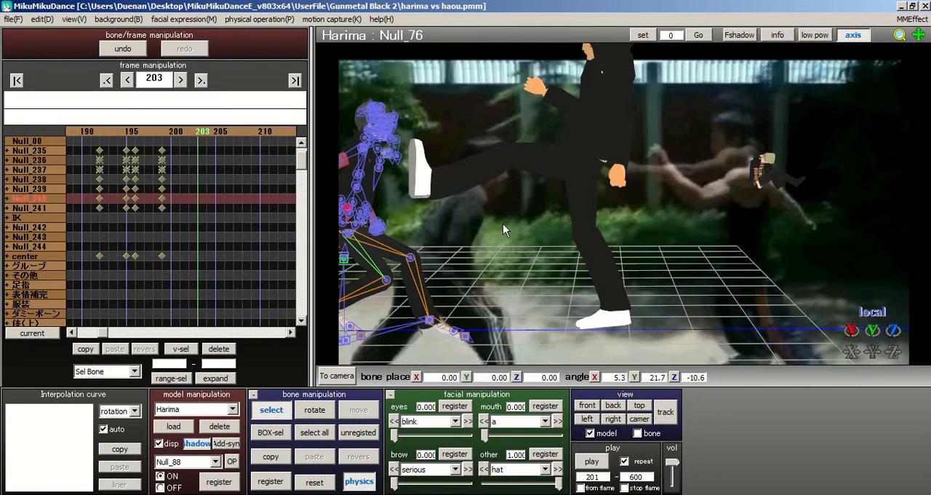
pyautogui.moveTo(698, 232); pyautogui.dragTo(766, 249, button='middle')
pyautogui.scroll(3, 766, 250)
pyautogui.moveTo(634, 206); pyautogui.dragTo(782, 155, button='middle')
pyautogui.scroll(2, 782, 155)
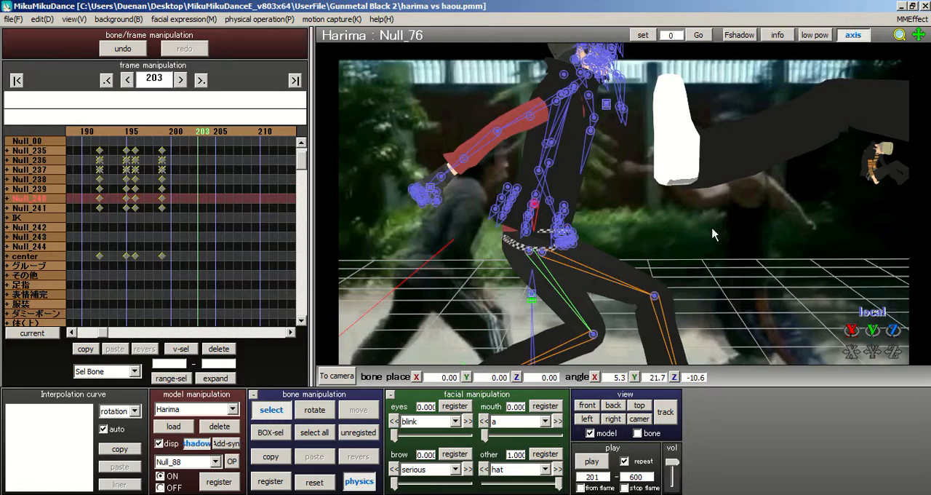
pyautogui.moveTo(613, 224); pyautogui.dragTo(737, 253, button='right')
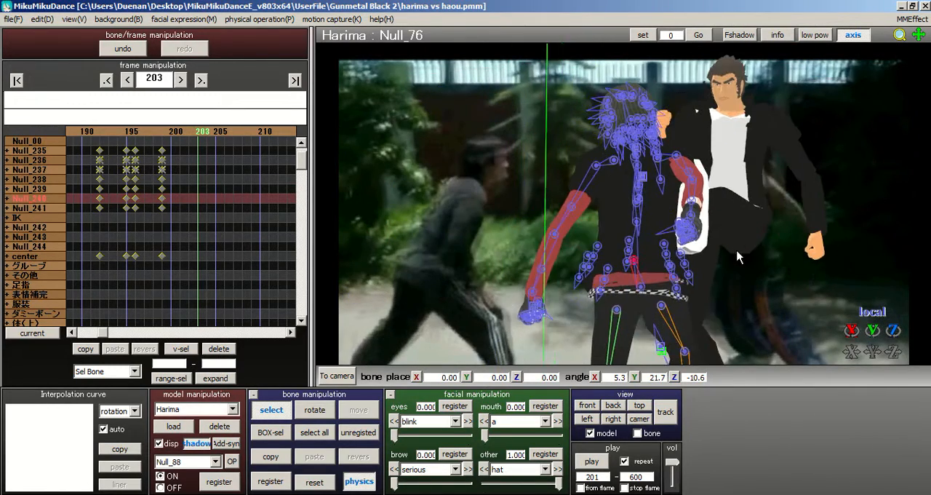
pyautogui.scroll(3, 737, 252)
pyautogui.moveTo(618, 203); pyautogui.dragTo(556, 189, button='middle')
pyautogui.moveTo(556, 189); pyautogui.dragTo(554, 166, button='right')
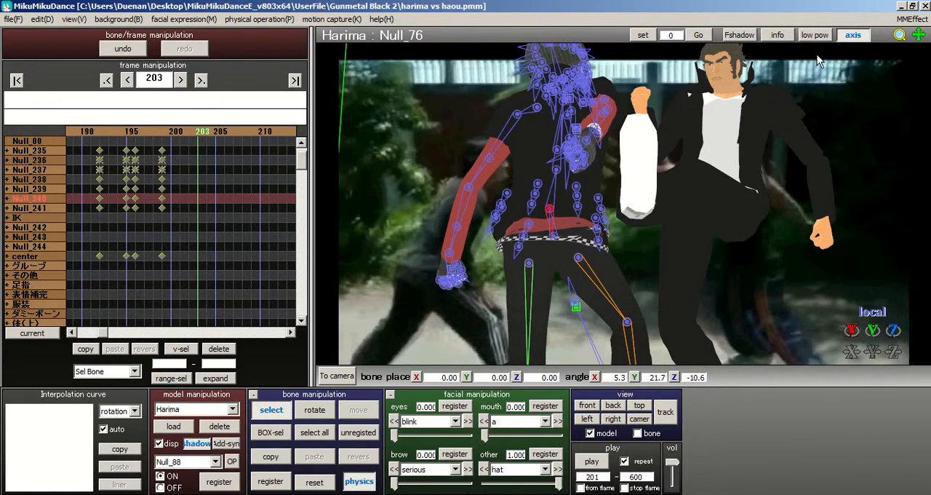
# Step: Rotate Harima's torso bone upper body2 to about X -20.5, Y 7.0, Z -2.6 to bend him toward the kick
pyautogui.moveTo(587, 233); pyautogui.dragTo(576, 246, button='middle')
pyautogui.moveTo(565, 246); pyautogui.dragTo(608, 193, button='right')
pyautogui.click(547, 205)
pyautogui.scroll(3, 606, 190)
pyautogui.moveTo(604, 192); pyautogui.dragTo(660, 213, button='middle')
pyautogui.click(500, 196)
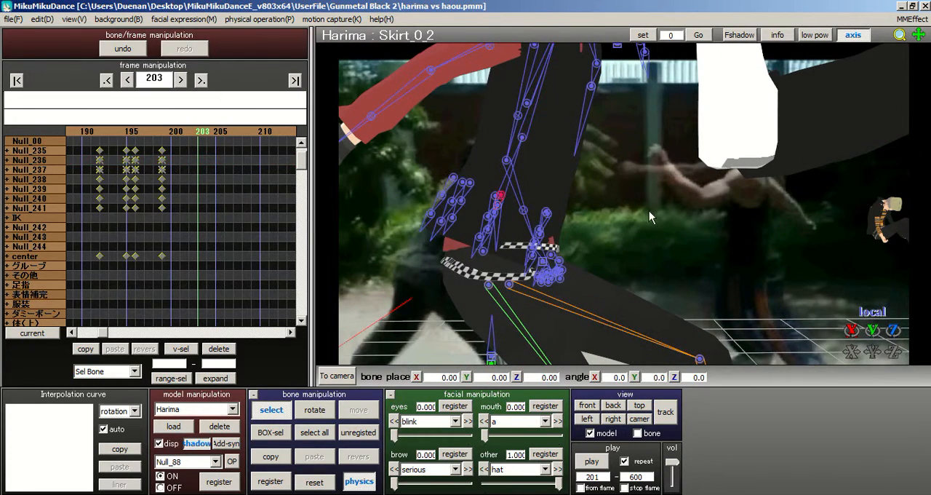
pyautogui.moveTo(649, 211); pyautogui.dragTo(592, 243, button='right')
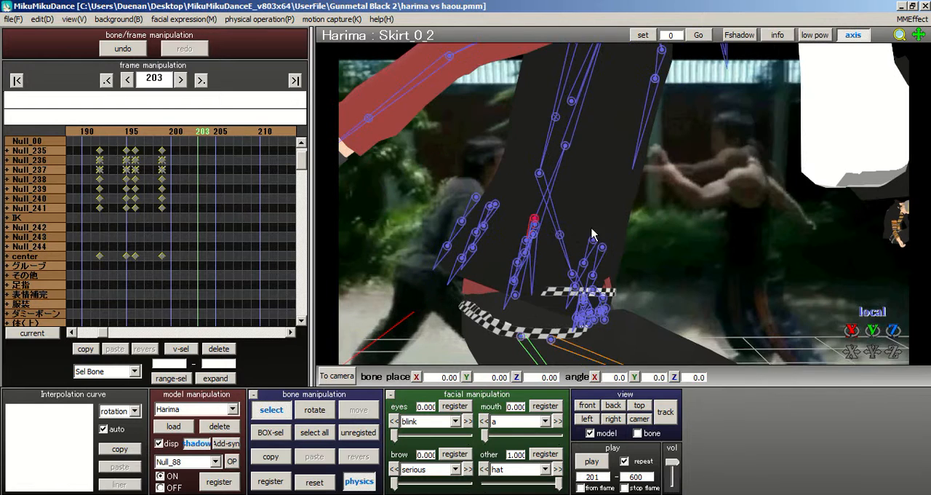
pyautogui.click(534, 234)
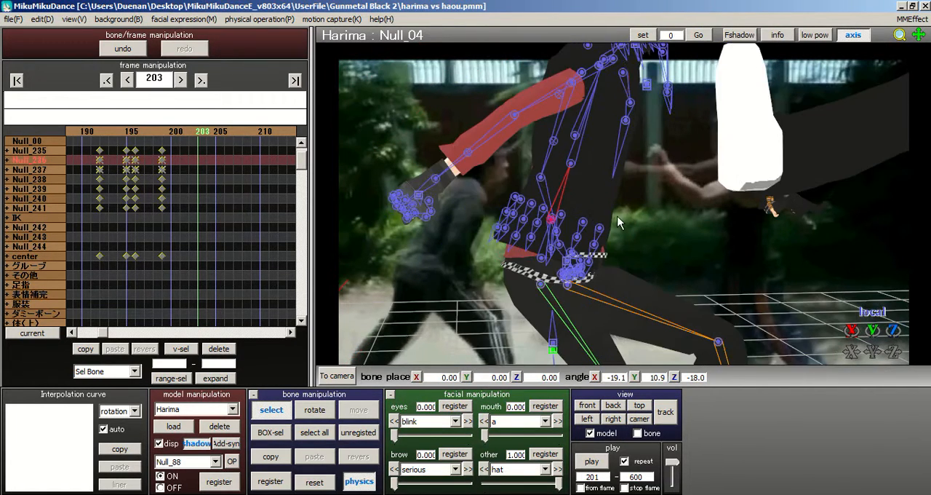
pyautogui.scroll(3, 685, 214)
pyautogui.moveTo(685, 215); pyautogui.dragTo(703, 195, button='right')
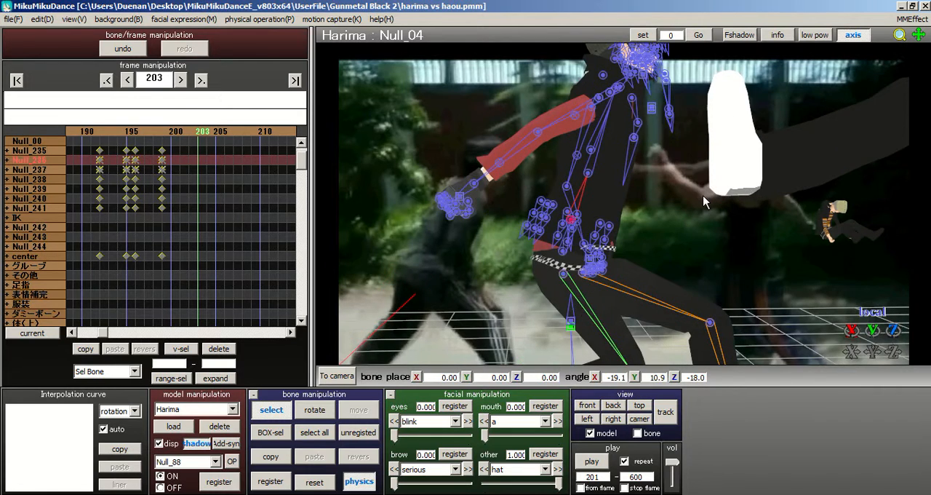
pyautogui.moveTo(561, 248); pyautogui.dragTo(479, 230, button='middle')
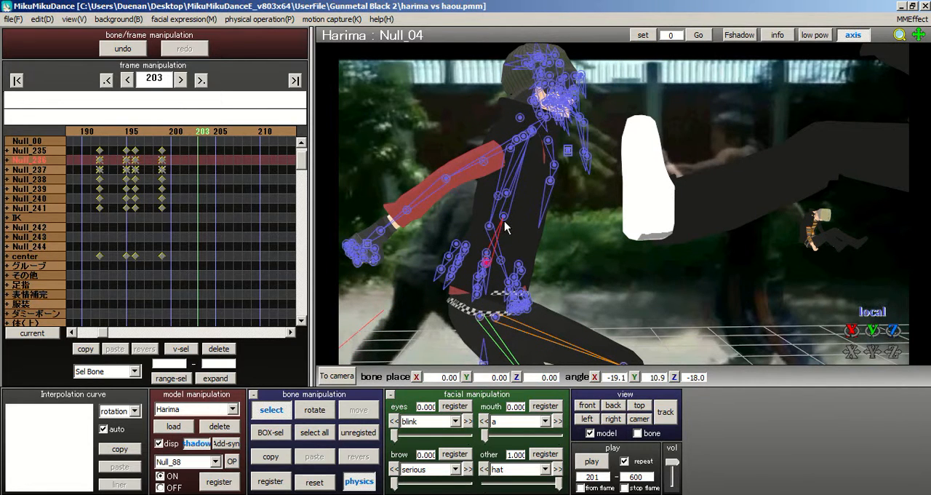
pyautogui.click(505, 227)
pyautogui.click(320, 411)
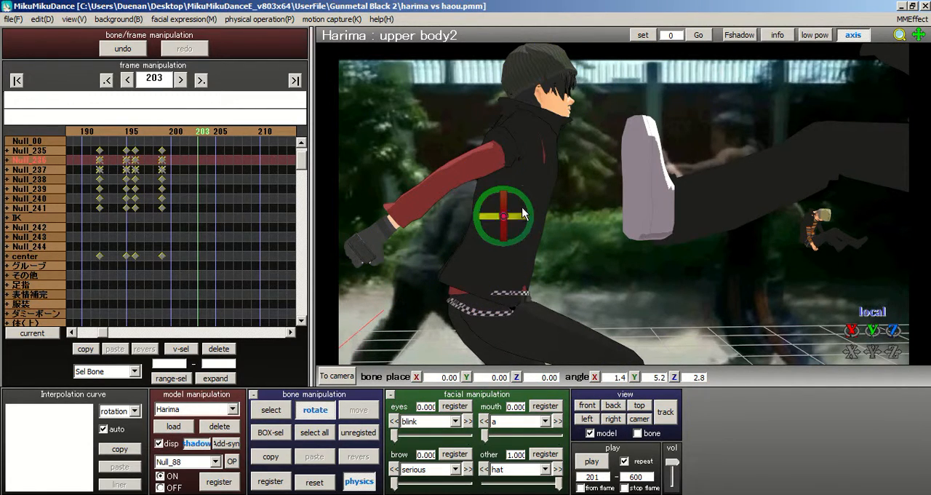
pyautogui.moveTo(531, 208); pyautogui.dragTo(539, 222)
pyautogui.moveTo(592, 216); pyautogui.dragTo(653, 237, button='middle')
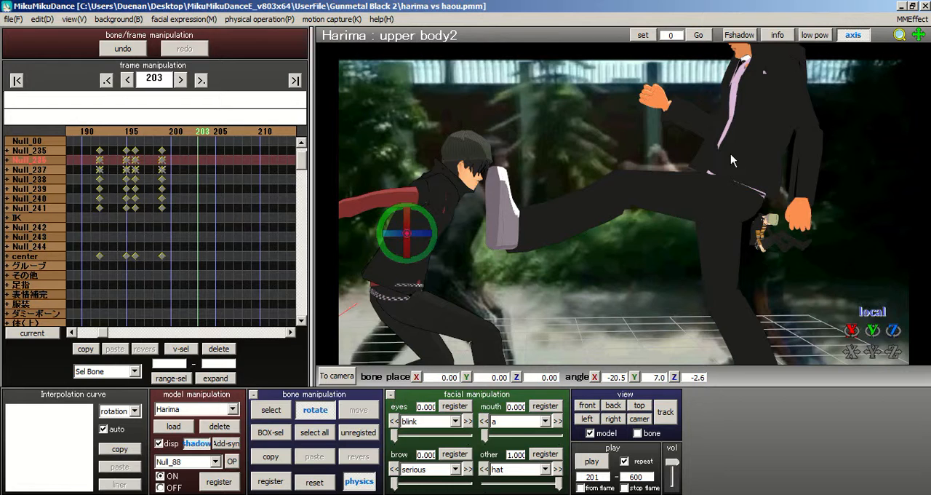
# Step: Examine Harima's bent torso and head position against Haou's kicking foot and the background footage
pyautogui.scroll(2, 647, 212)
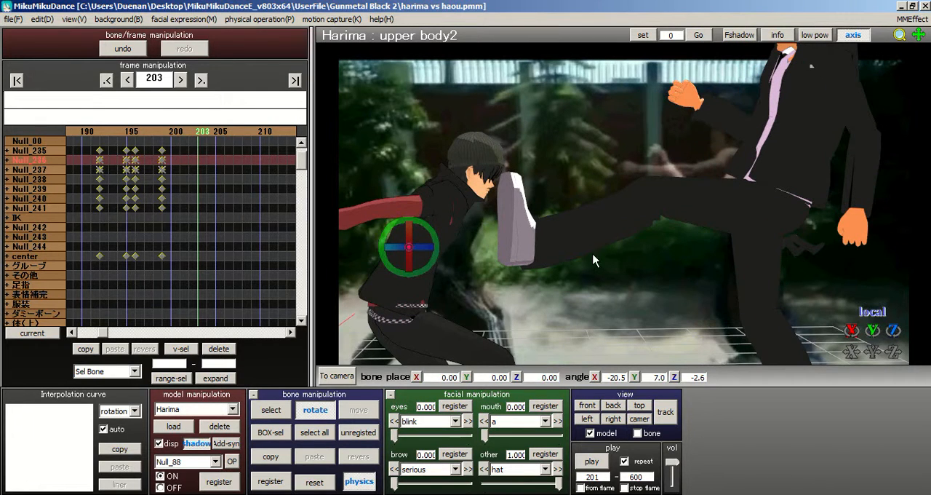
pyautogui.scroll(2, 591, 240)
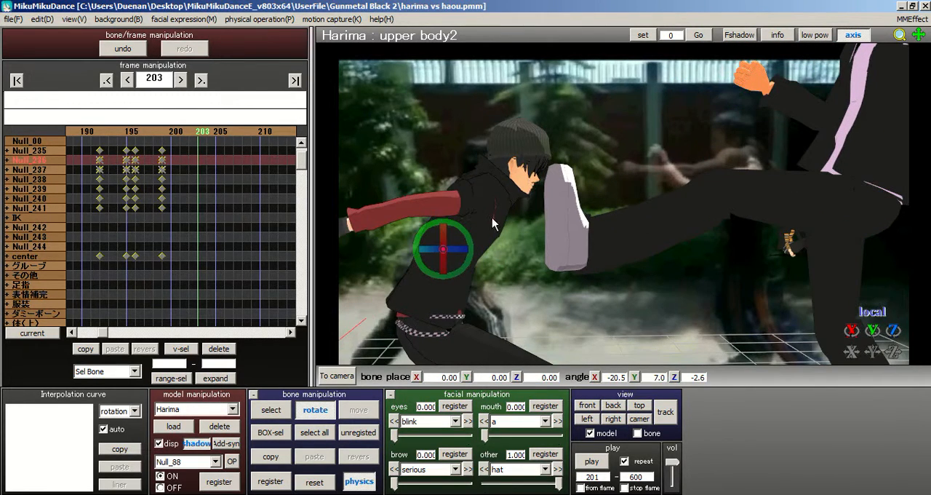
pyautogui.scroll(-1, 663, 226)
pyautogui.scroll(3, 668, 188)
pyautogui.moveTo(421, 254); pyautogui.dragTo(540, 205, button='middle')
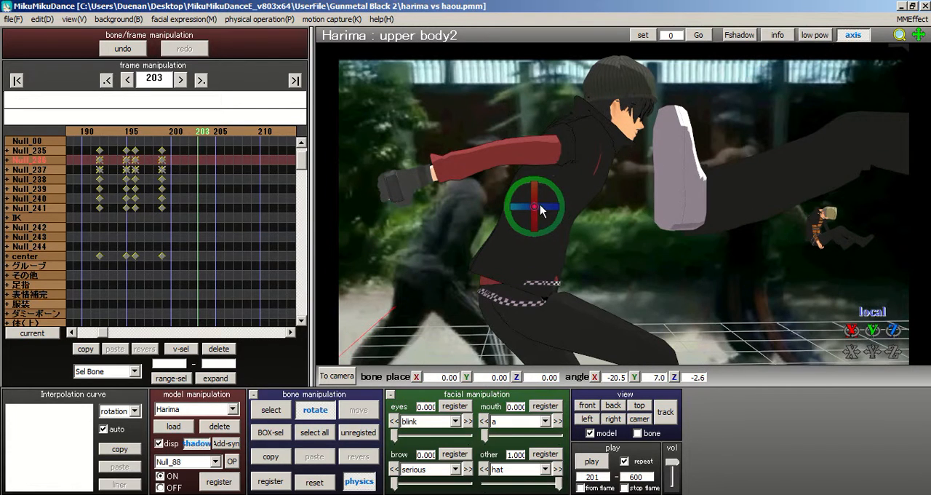
pyautogui.scroll(2, 620, 219)
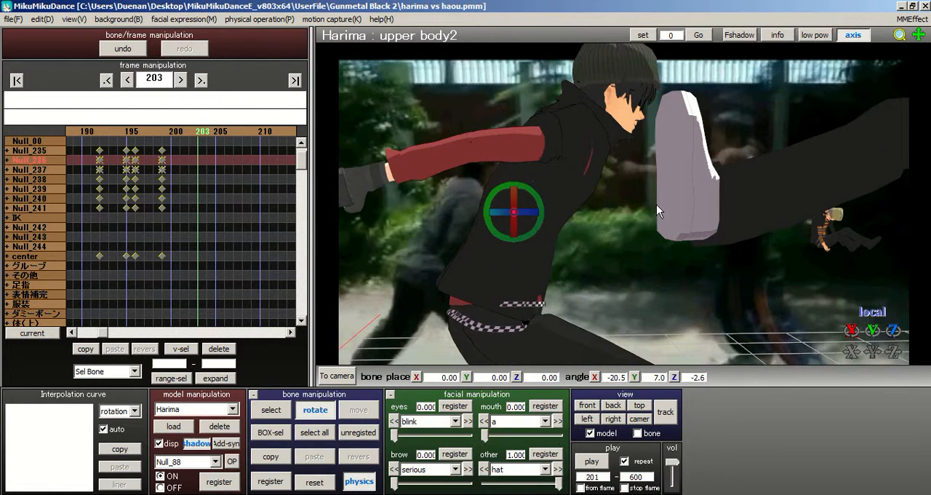
pyautogui.moveTo(684, 204); pyautogui.dragTo(786, 199, button='middle')
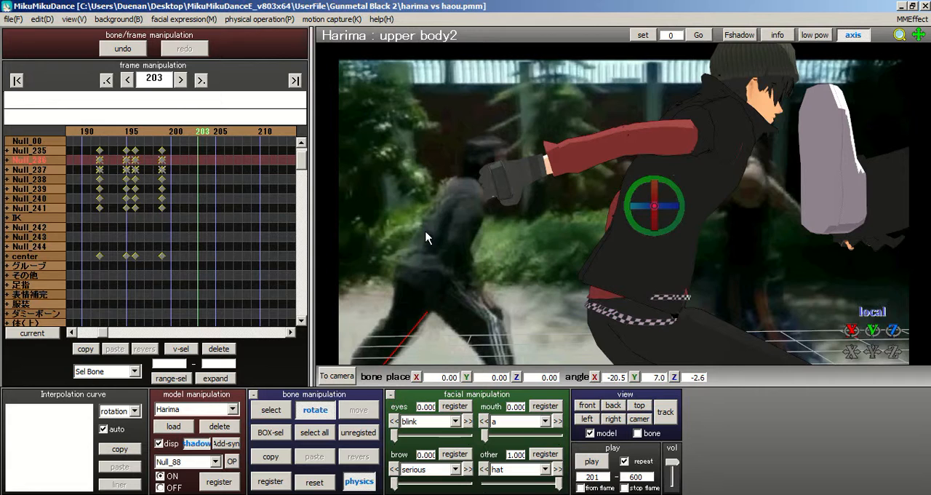
pyautogui.moveTo(605, 218); pyautogui.dragTo(627, 221, button='middle')
pyautogui.moveTo(627, 221); pyautogui.dragTo(367, 366, button='right')
# Step: Bend Harima's right elbow by rotating bone Null_52 to about X 38.0, Y 89.5, Z -13.9
pyautogui.click(271, 410)
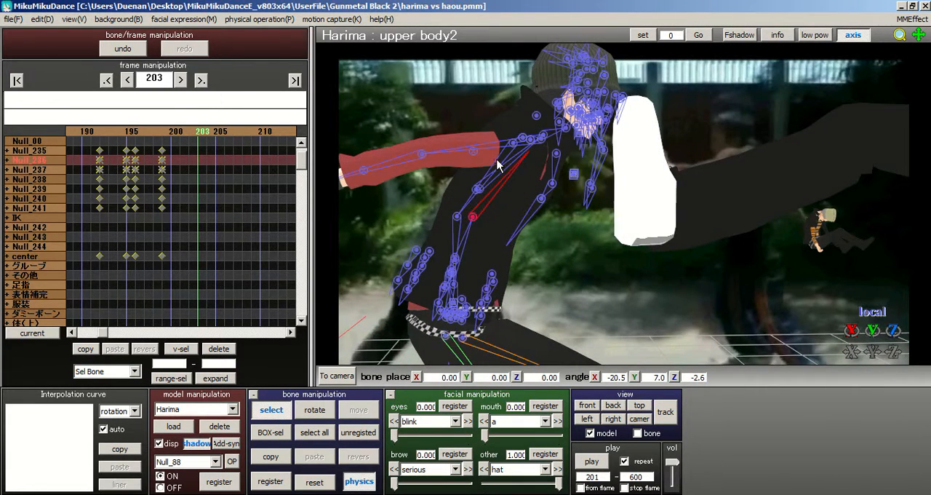
pyautogui.moveTo(497, 176); pyautogui.dragTo(519, 142, button='right')
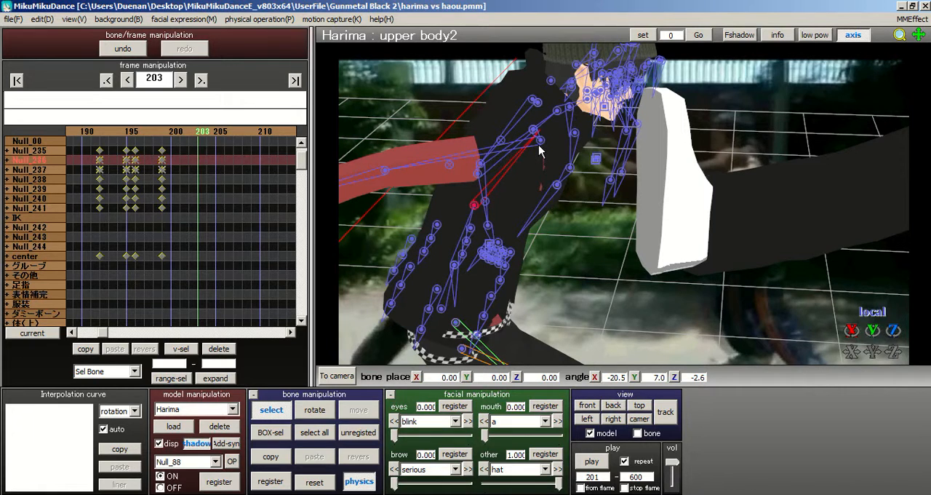
pyautogui.click(379, 177)
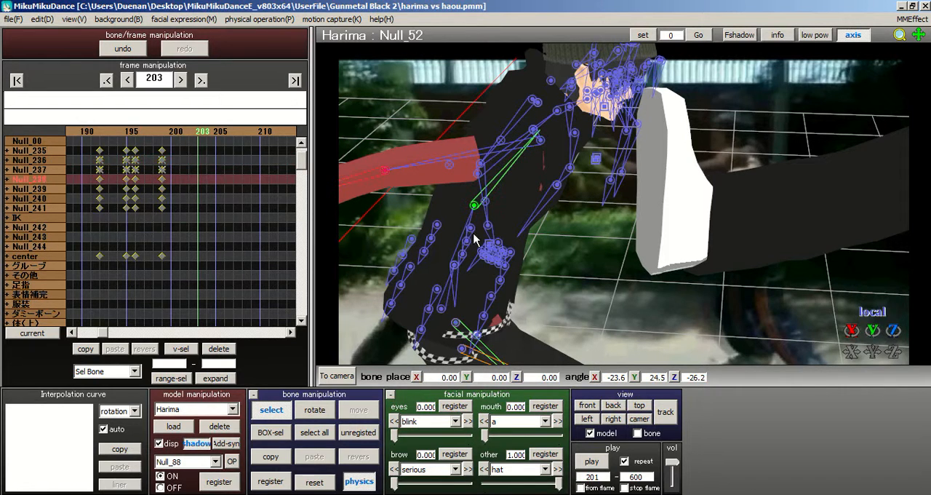
pyautogui.click(315, 409)
pyautogui.moveTo(371, 170); pyautogui.dragTo(500, 229)
pyautogui.moveTo(499, 224); pyautogui.dragTo(507, 192, button='right')
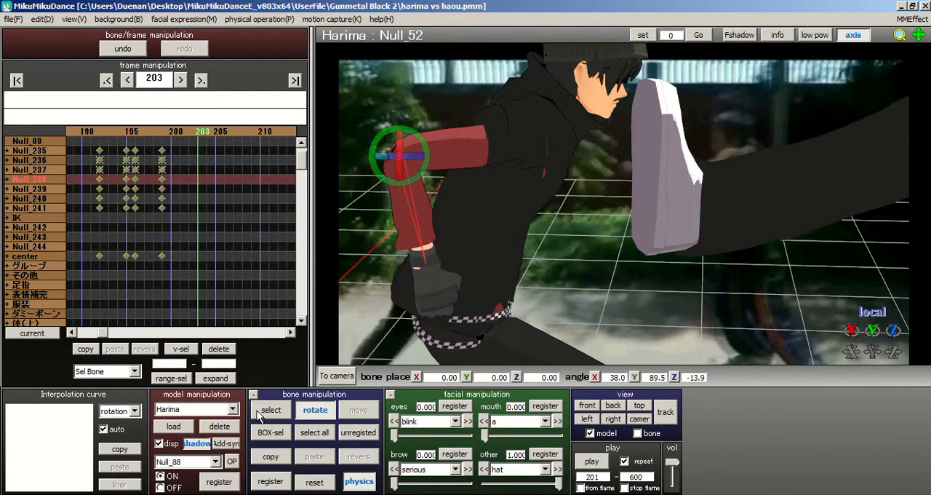
# Step: Rotate the right upper arm bone Null_44 to about X 13.0, Y -60.6, Z -61.8
pyautogui.click(261, 411)
pyautogui.click(544, 132)
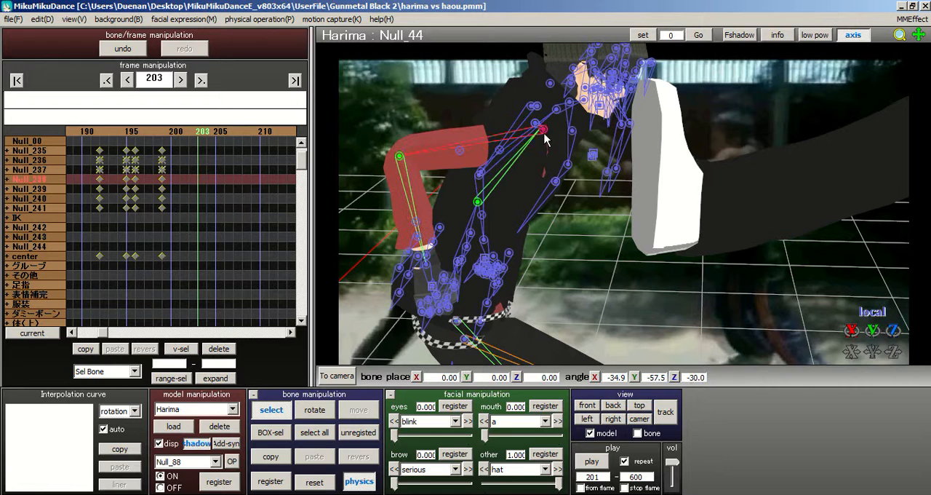
pyautogui.click(315, 410)
pyautogui.moveTo(563, 127)
pyautogui.mouseDown()
pyautogui.moveTo(563, 91)
pyautogui.moveTo(566, 128)
pyautogui.mouseUp()
pyautogui.moveTo(618, 98); pyautogui.dragTo(792, 211, button='right')
pyautogui.moveTo(791, 212); pyautogui.dragTo(819, 215, button='middle')
pyautogui.moveTo(527, 177); pyautogui.dragTo(454, 162, button='middle')
pyautogui.moveTo(500, 177); pyautogui.dragTo(509, 253, button='right')
# Step: Rotate the left shoulder bone Null_06 to about X 10.7, Y -7.4, Z -17.2
pyautogui.click(270, 416)
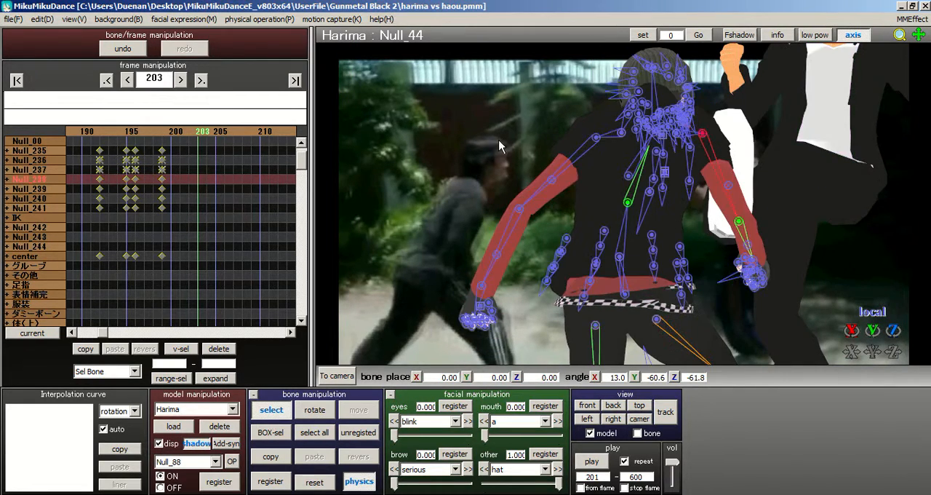
pyautogui.moveTo(498, 141); pyautogui.dragTo(539, 154, button='right')
pyautogui.moveTo(598, 190); pyautogui.dragTo(636, 255, button='middle')
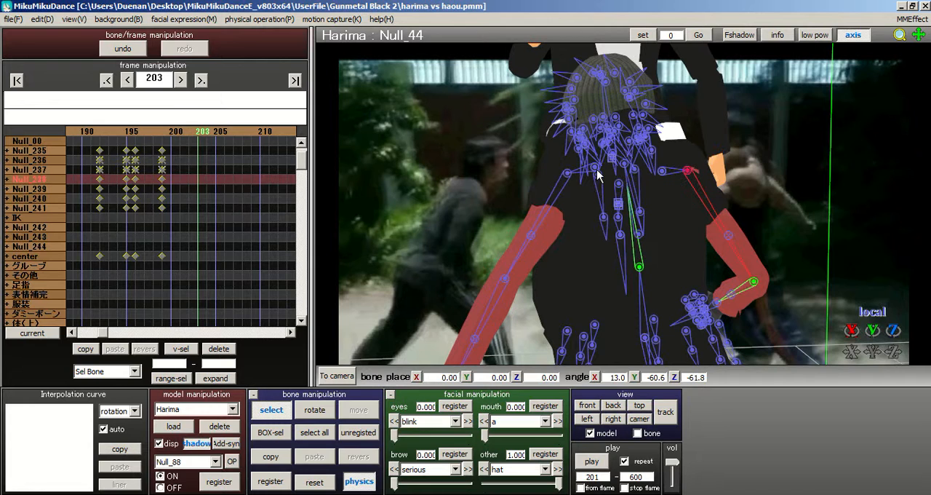
pyautogui.click(597, 175)
pyautogui.click(595, 172)
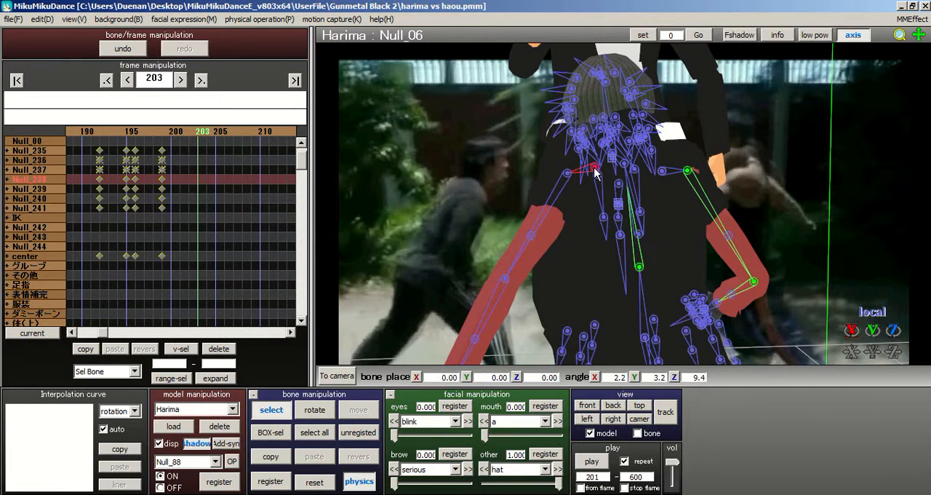
pyautogui.click(311, 413)
pyautogui.moveTo(622, 162); pyautogui.dragTo(559, 164)
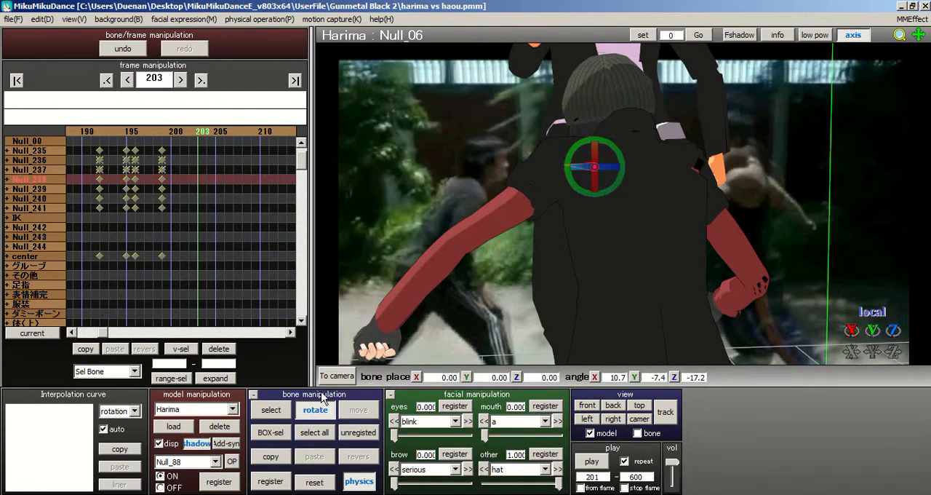
# Step: Bend the left elbow bone Null_14 to about X 6.6, Y -47.2, Z -23.1
pyautogui.click(271, 410)
pyautogui.click(456, 250)
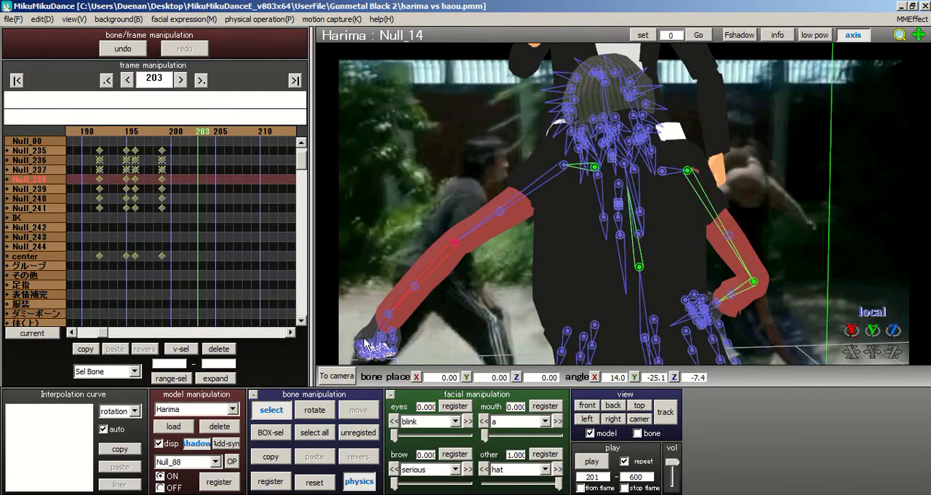
pyautogui.click(317, 411)
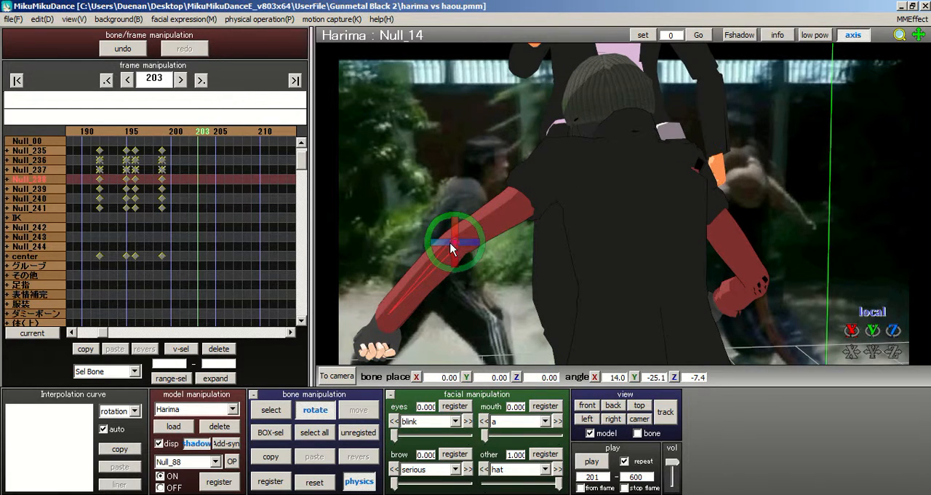
pyautogui.moveTo(451, 248); pyautogui.dragTo(460, 264)
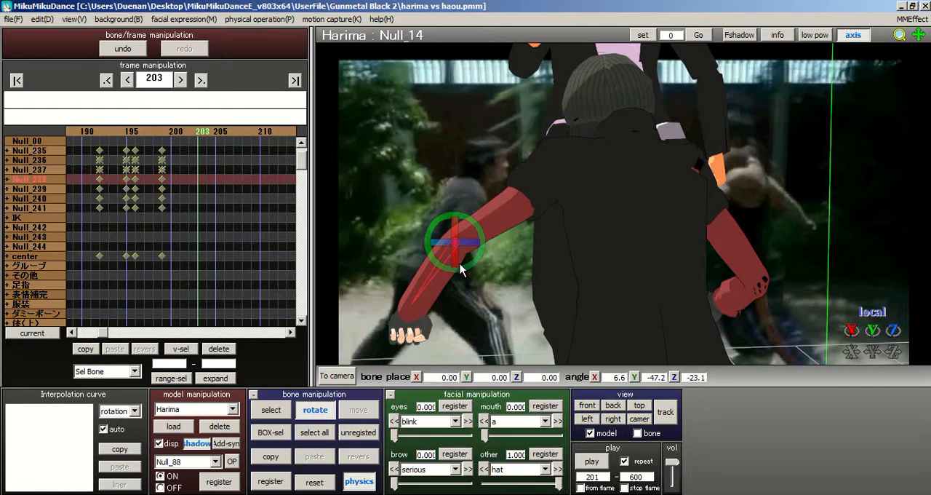
# Step: Rotate the left upper arm bone Null_09 to about X -12.8, Y -12.9, Z 50.9
pyautogui.moveTo(637, 91); pyautogui.dragTo(663, 230, button='right')
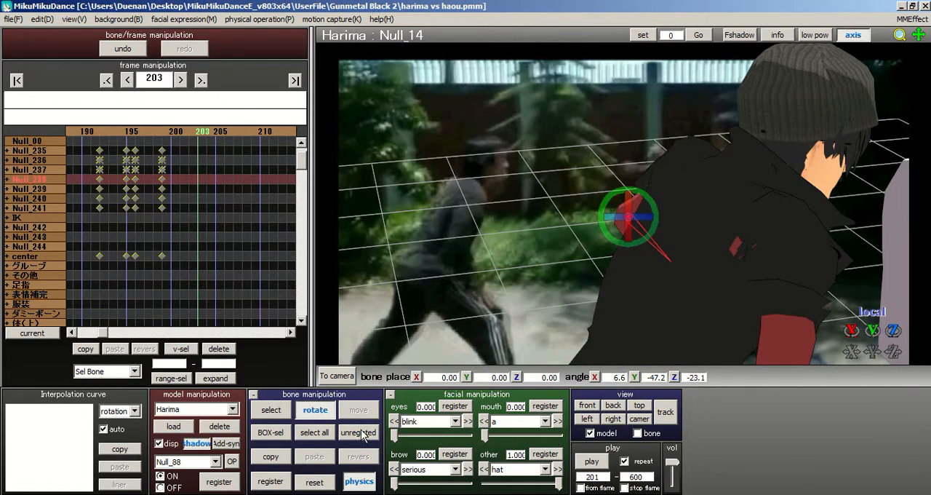
pyautogui.click(271, 409)
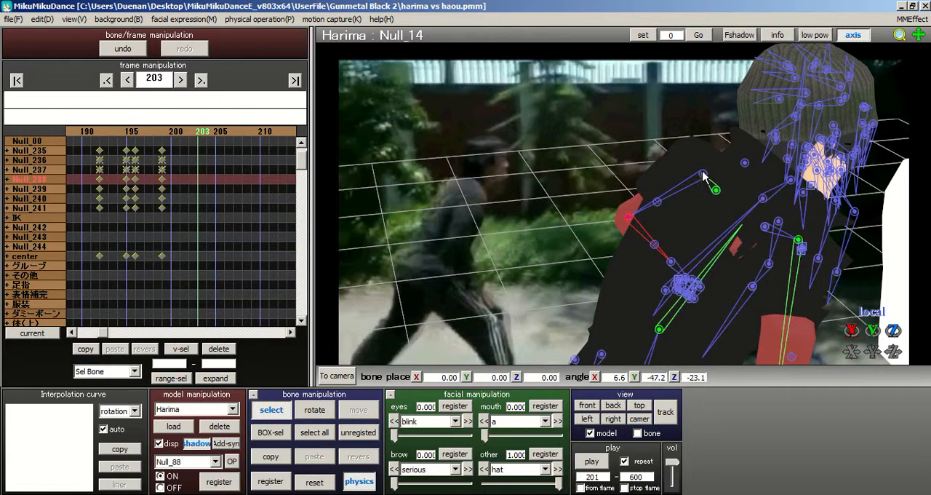
pyautogui.click(704, 174)
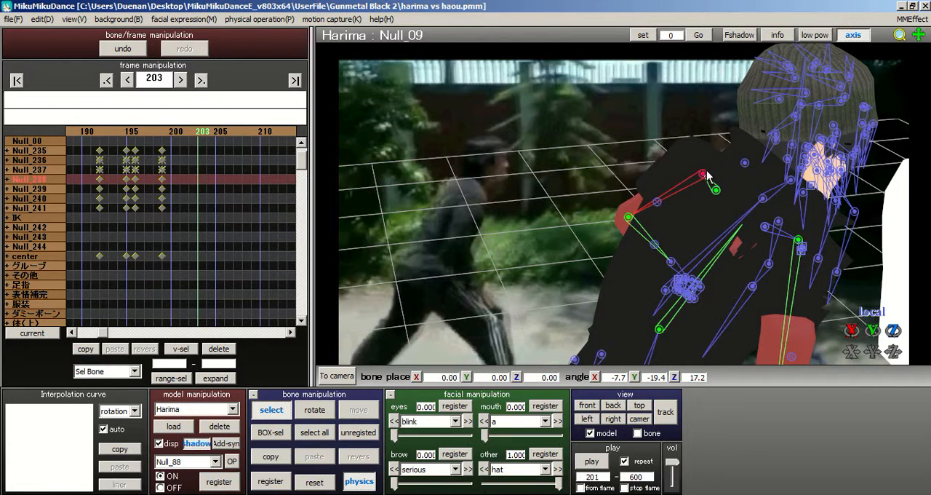
pyautogui.click(311, 411)
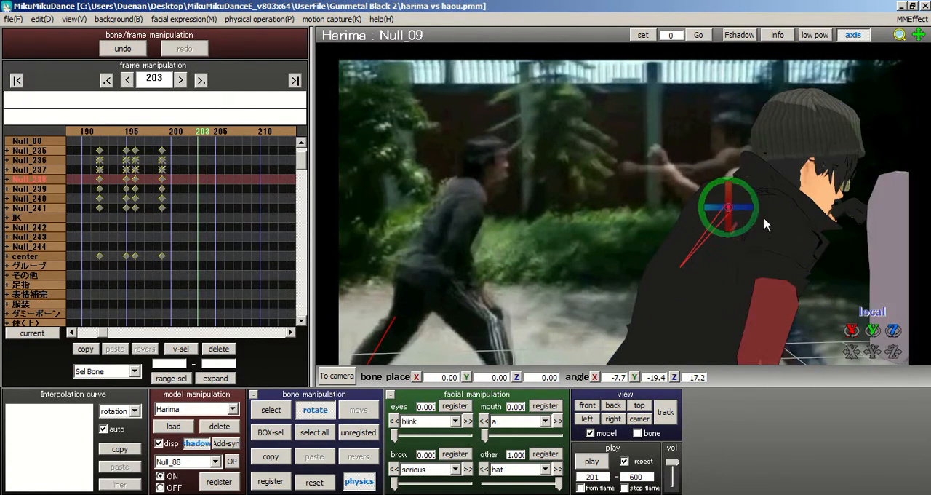
pyautogui.moveTo(744, 208); pyautogui.dragTo(737, 179)
pyautogui.moveTo(519, 205); pyautogui.dragTo(560, 262, button='right')
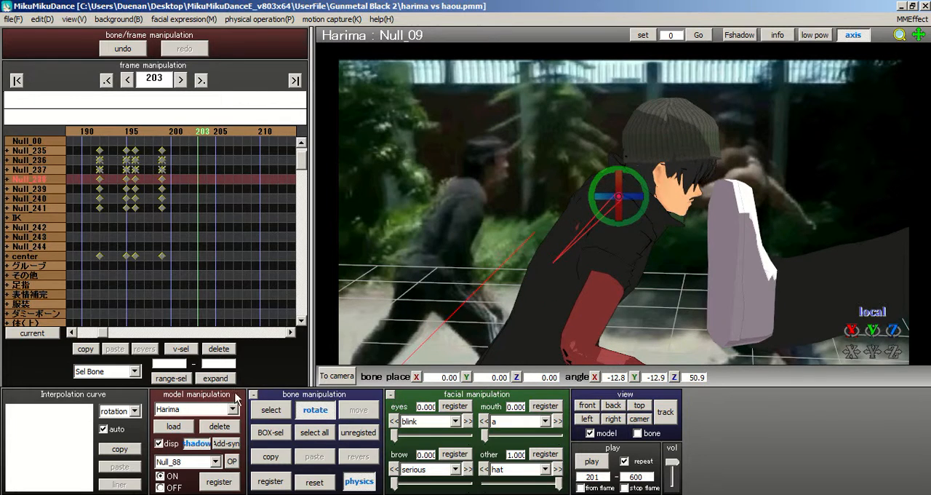
# Step: Rotate the neck bone Null_05 to about X -18.1, Y -17.4, Z 19.7
pyautogui.click(256, 406)
pyautogui.click(660, 206)
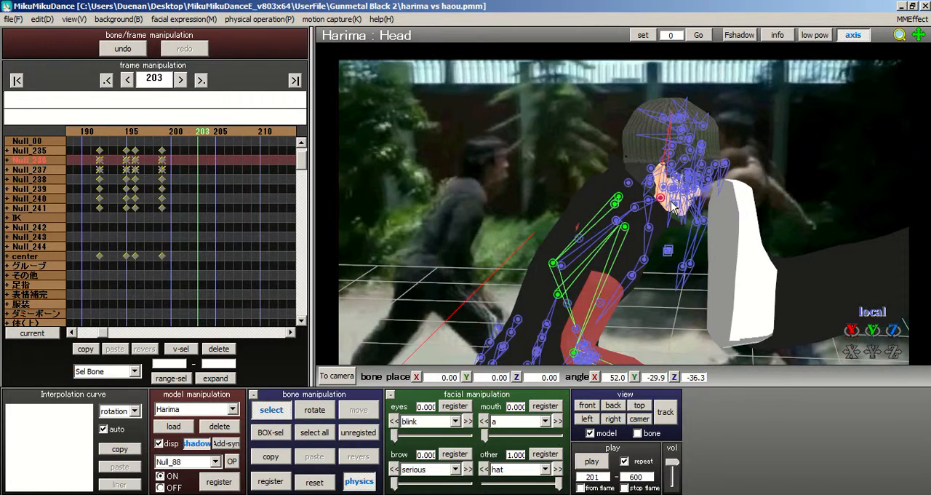
pyautogui.moveTo(660, 206); pyautogui.dragTo(625, 211, button='right')
pyautogui.click(616, 228)
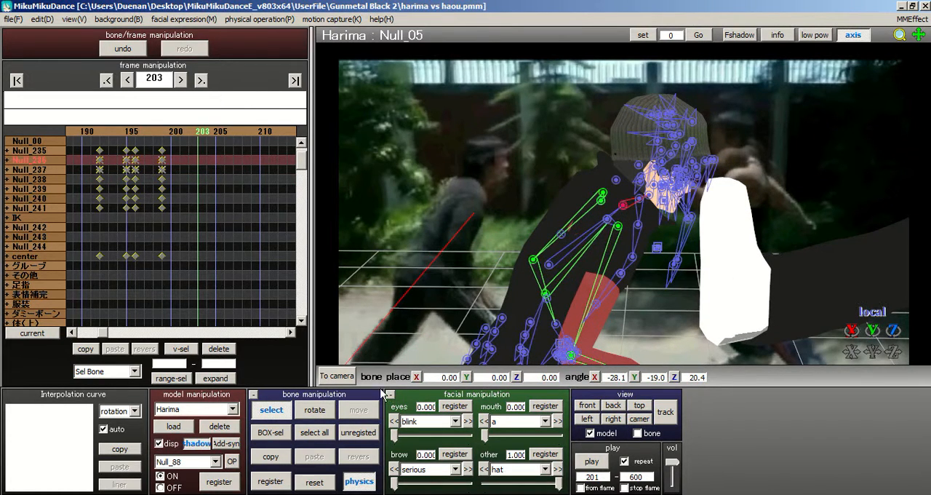
pyautogui.click(315, 409)
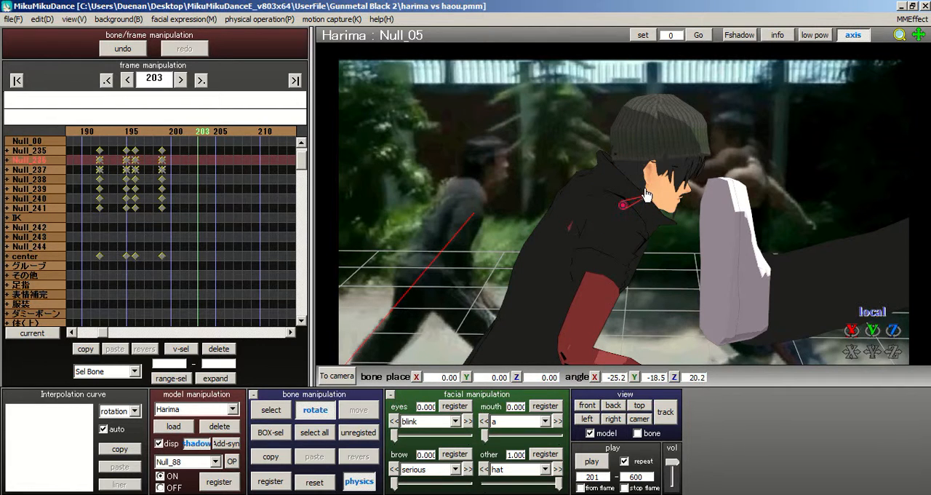
pyautogui.moveTo(643, 200); pyautogui.dragTo(643, 214)
# Step: Register a keyframe for all of Harima's bones at frame 203 and check the pose against the kick
pyautogui.click(315, 432)
pyautogui.click(275, 483)
pyautogui.scroll(-5, 684, 196)
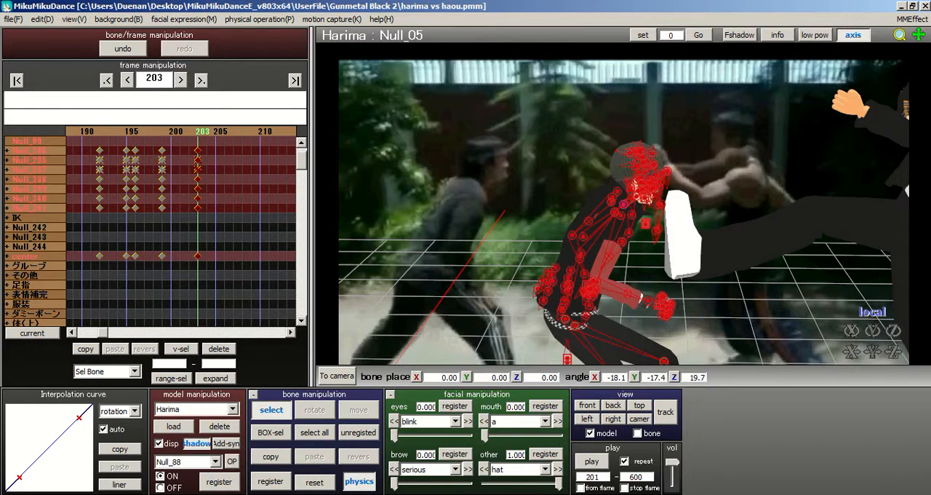
pyautogui.moveTo(705, 191); pyautogui.dragTo(640, 208, button='right')
pyautogui.moveTo(640, 209); pyautogui.dragTo(707, 214, button='middle')
# Step: Rotate the right upper arm bone Null_44 to about X 29.6, Y -71.8, Z -77.5
pyautogui.scroll(3, 706, 213)
pyautogui.moveTo(523, 122); pyautogui.dragTo(569, 142, button='middle')
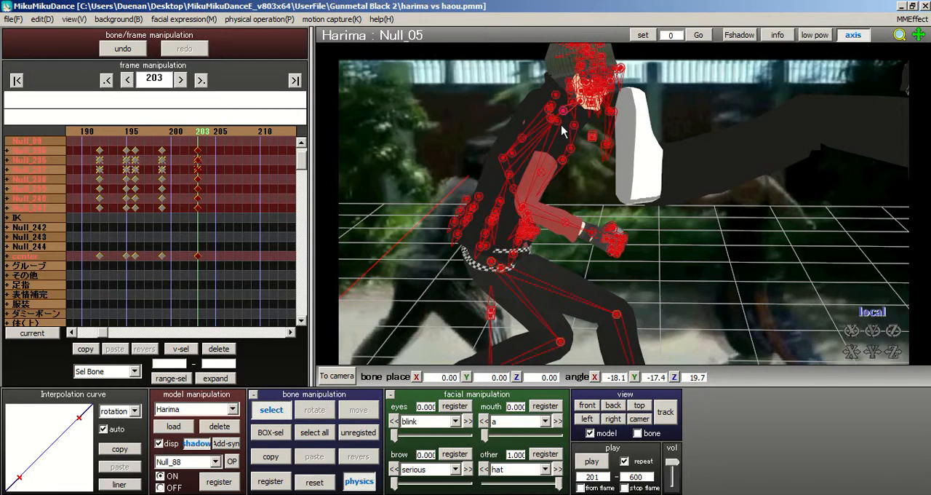
pyautogui.click(559, 123)
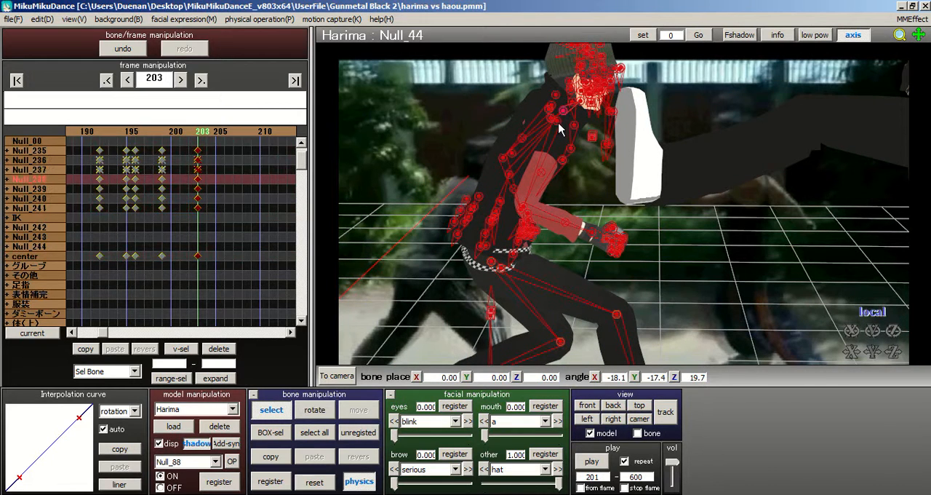
pyautogui.click(315, 409)
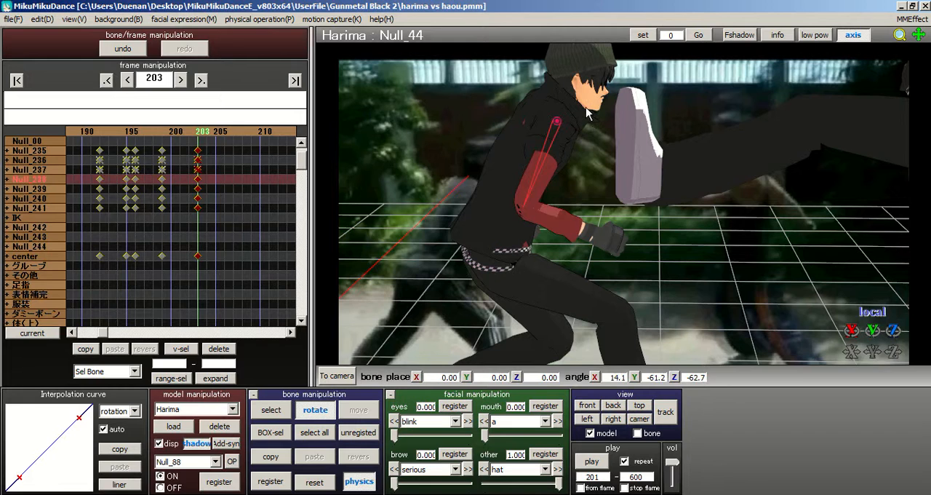
pyautogui.moveTo(589, 127); pyautogui.dragTo(589, 114)
pyautogui.click(261, 411)
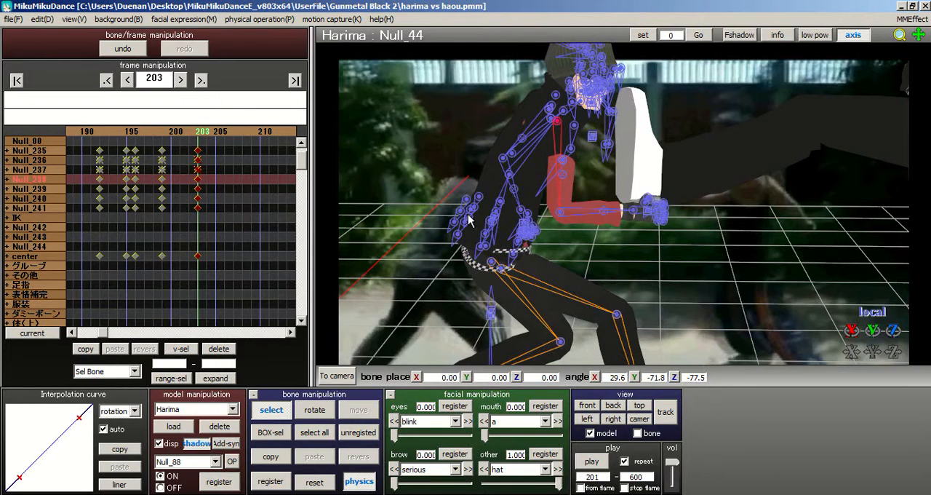
# Step: Try bending the right elbow bone Null_52 to about X -5.3, Y 47.4, Z -41.2
pyautogui.click(558, 214)
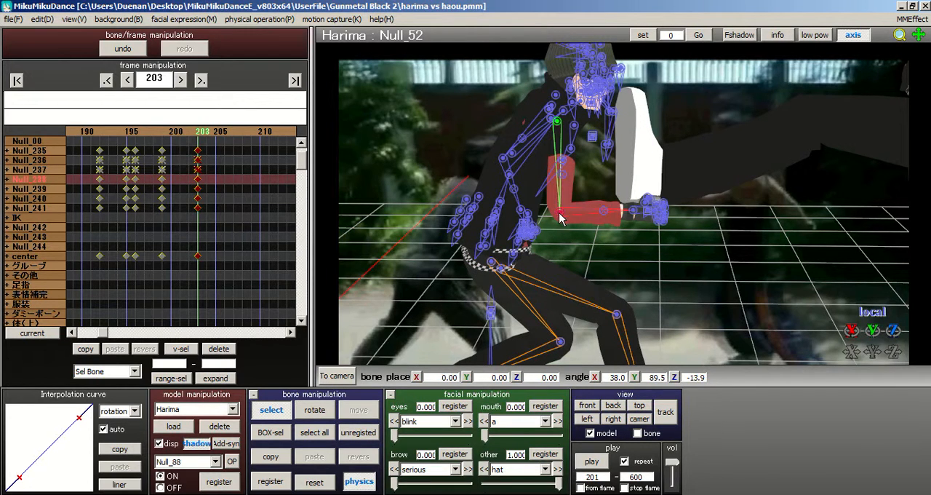
pyautogui.click(314, 410)
pyautogui.moveTo(580, 197); pyautogui.dragTo(615, 231)
pyautogui.moveTo(587, 232); pyautogui.dragTo(703, 208, button='right')
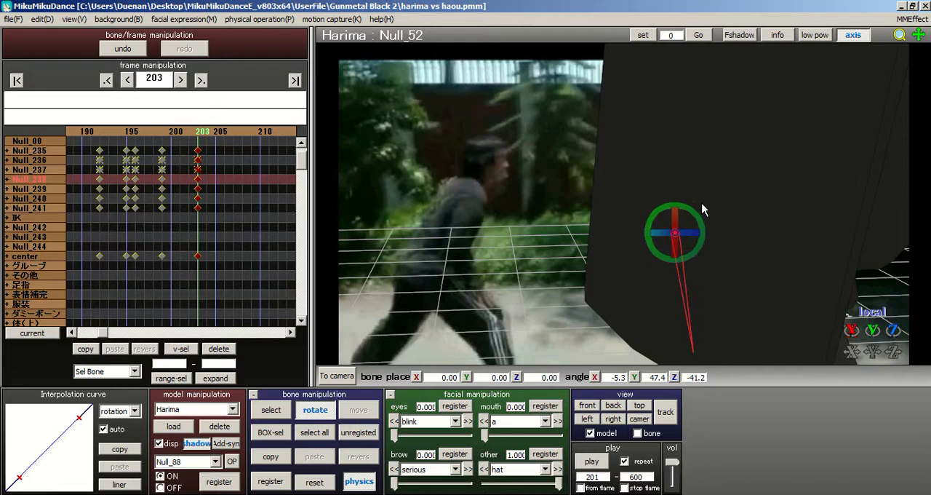
# Step: Rotate the right shoulder bone Null_41 to about X 2.6, Y 17.7, Z 16.2
pyautogui.click(271, 410)
pyautogui.moveTo(503, 217); pyautogui.dragTo(514, 216, button='right')
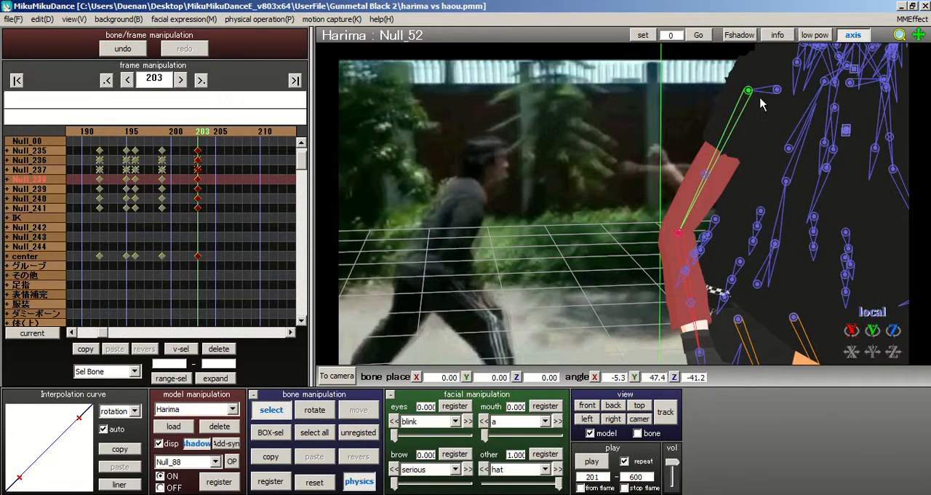
pyautogui.click(777, 92)
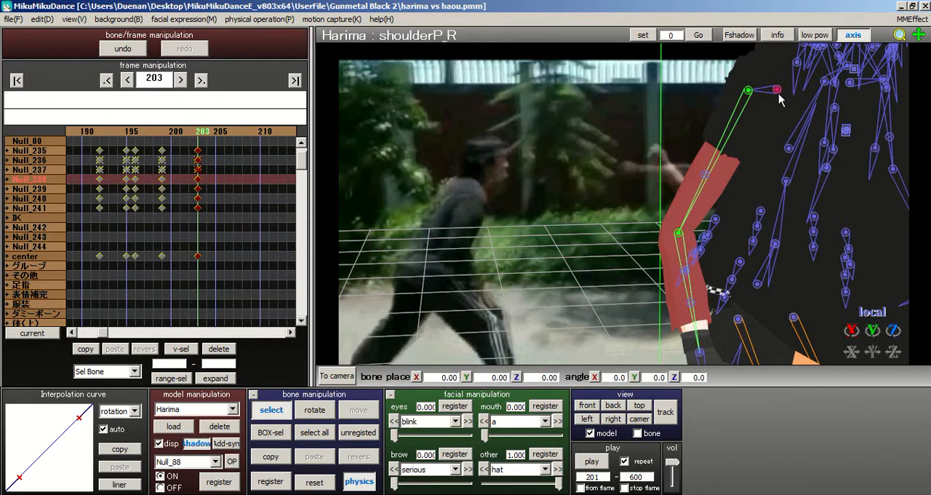
pyautogui.click(309, 411)
pyautogui.moveTo(805, 89); pyautogui.dragTo(746, 99)
pyautogui.scroll(-5, 758, 109)
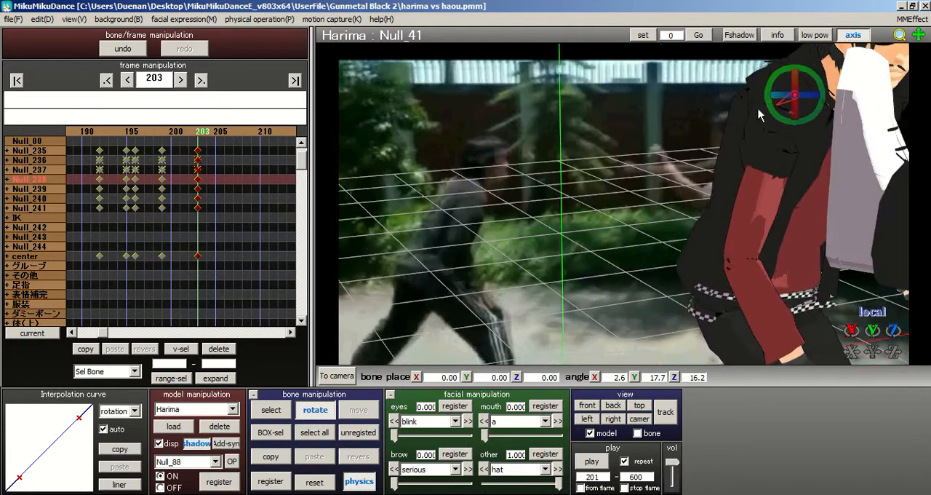
# Step: Try rotating the right elbow bone Null_52 further, to about X 38.7, Y 16.6, Z 32.3
pyautogui.moveTo(554, 190); pyautogui.dragTo(481, 252, button='right')
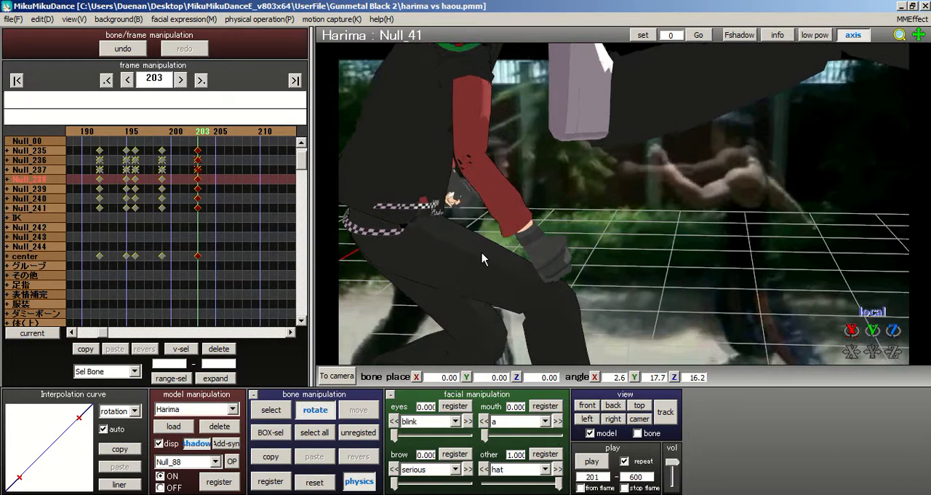
pyautogui.click(270, 412)
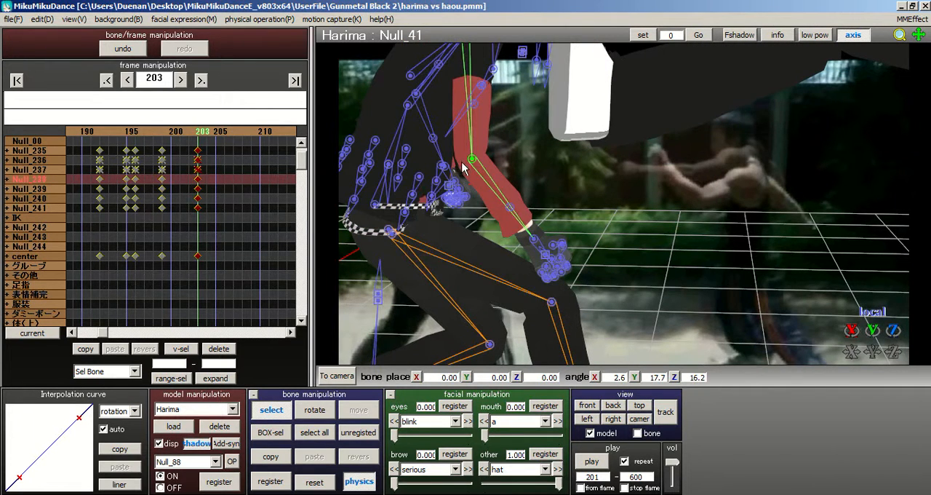
pyautogui.click(472, 160)
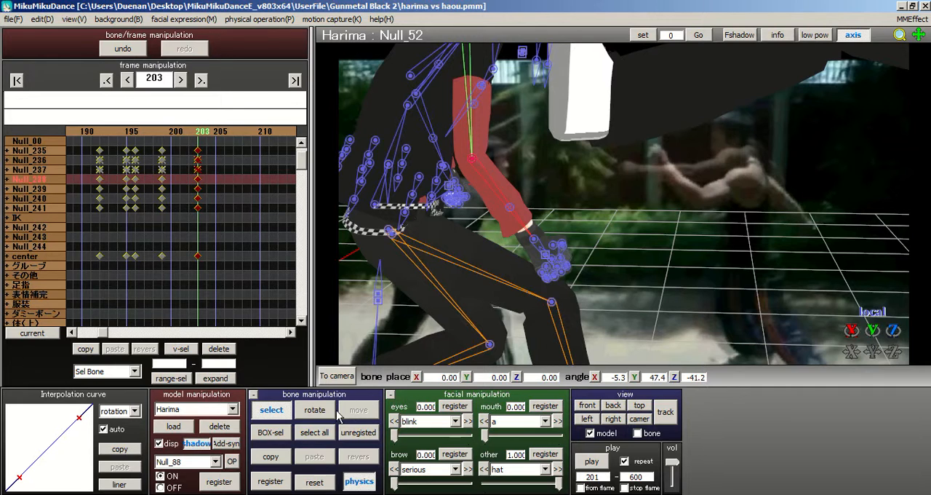
pyautogui.click(314, 409)
pyautogui.moveTo(475, 156); pyautogui.dragTo(500, 146)
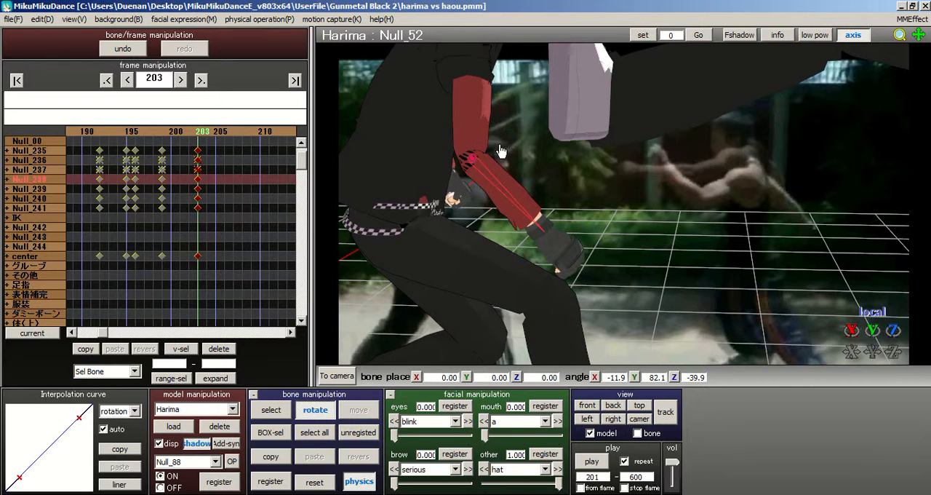
pyautogui.scroll(5, 499, 146)
pyautogui.scroll(-4, 652, 218)
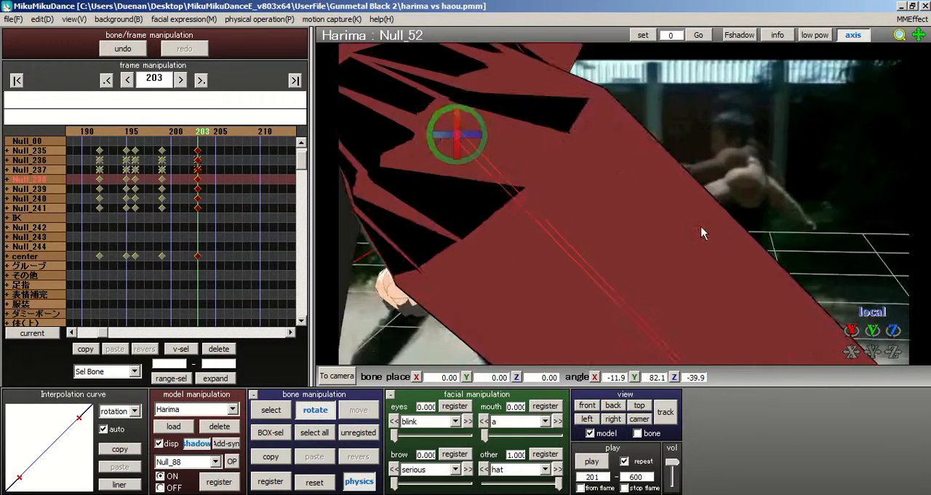
pyautogui.moveTo(669, 213); pyautogui.dragTo(519, 239)
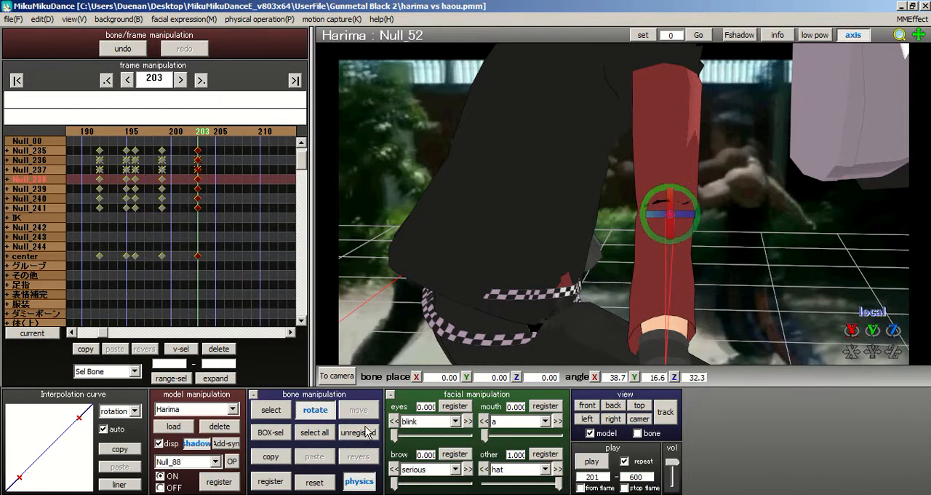
# Step: Reset the right elbow bone Null_52 and bend it to about X 13.7, Y 34.3, Z -34.4
pyautogui.click(320, 483)
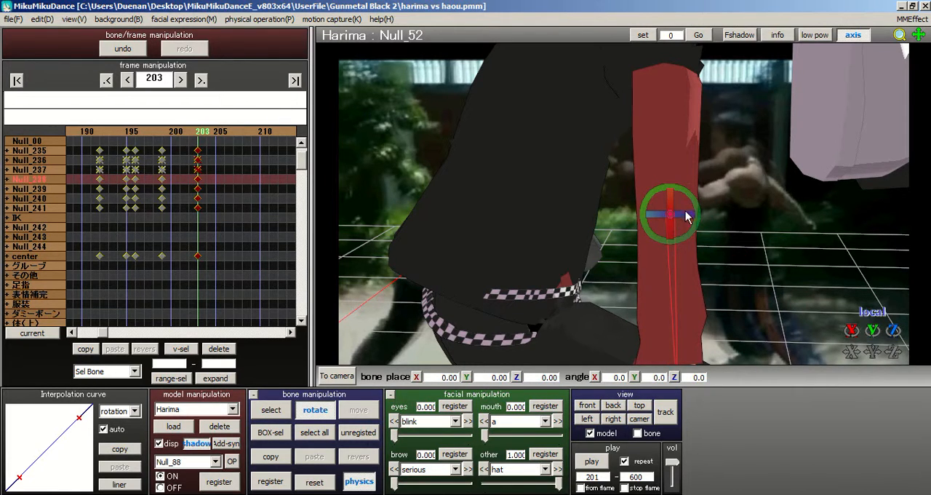
pyautogui.moveTo(685, 195); pyautogui.dragTo(716, 209)
pyautogui.moveTo(571, 224); pyautogui.dragTo(680, 168, button='right')
pyautogui.scroll(3, 585, 222)
pyautogui.scroll(-2, 648, 219)
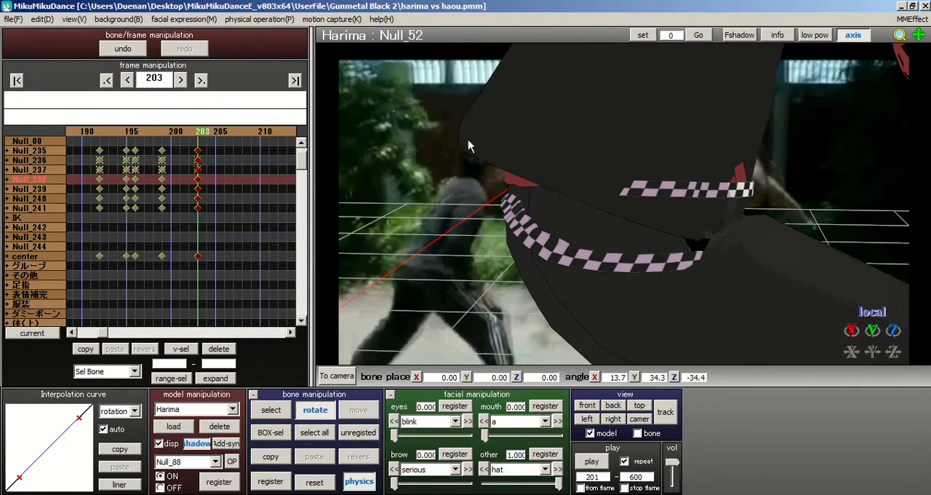
pyautogui.moveTo(708, 192); pyautogui.dragTo(441, 317, button='middle')
pyautogui.scroll(-3, 441, 317)
pyautogui.click(271, 411)
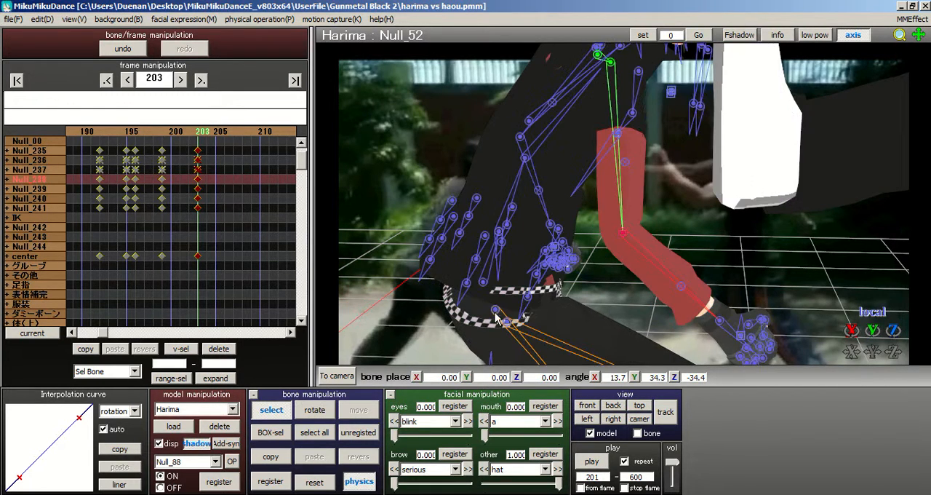
# Step: Examine Harima's right arm and overall body pose from several angles
pyautogui.scroll(2, 507, 311)
pyautogui.moveTo(620, 195); pyautogui.dragTo(597, 165, button='middle')
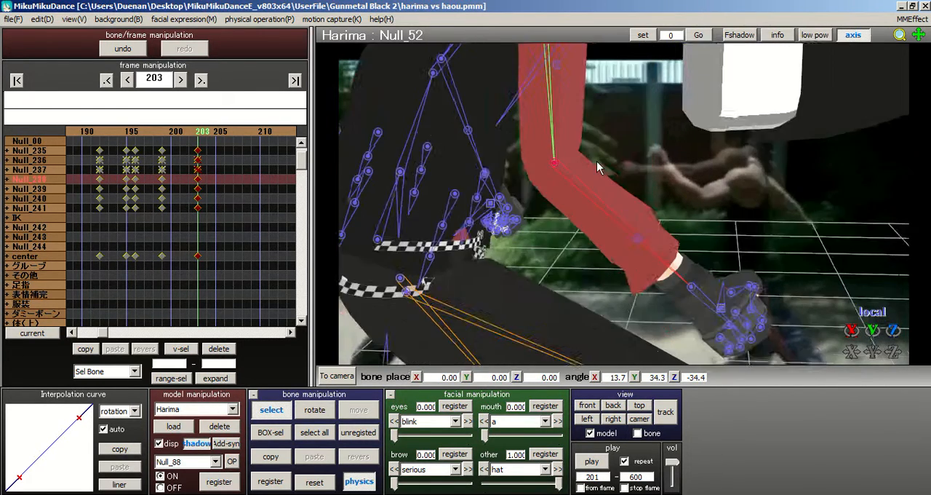
pyautogui.scroll(2, 582, 172)
pyautogui.scroll(-3, 570, 179)
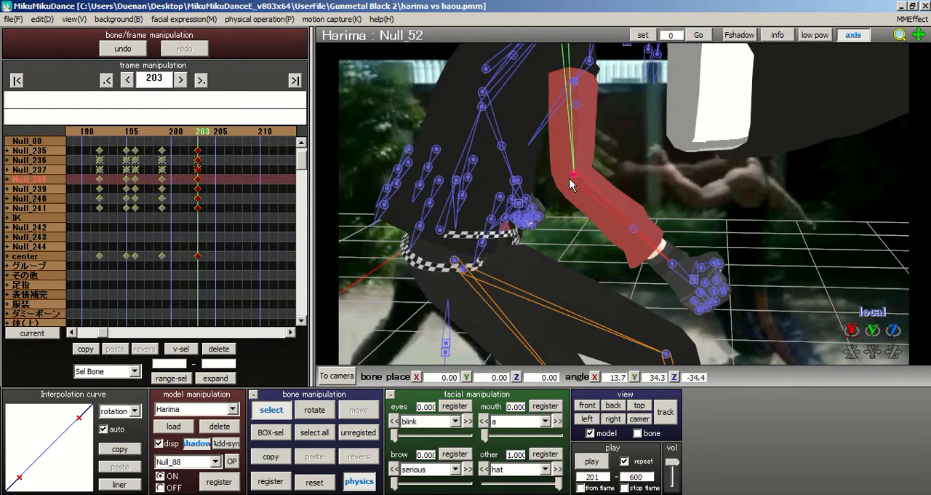
pyautogui.moveTo(593, 182); pyautogui.dragTo(639, 243, button='middle')
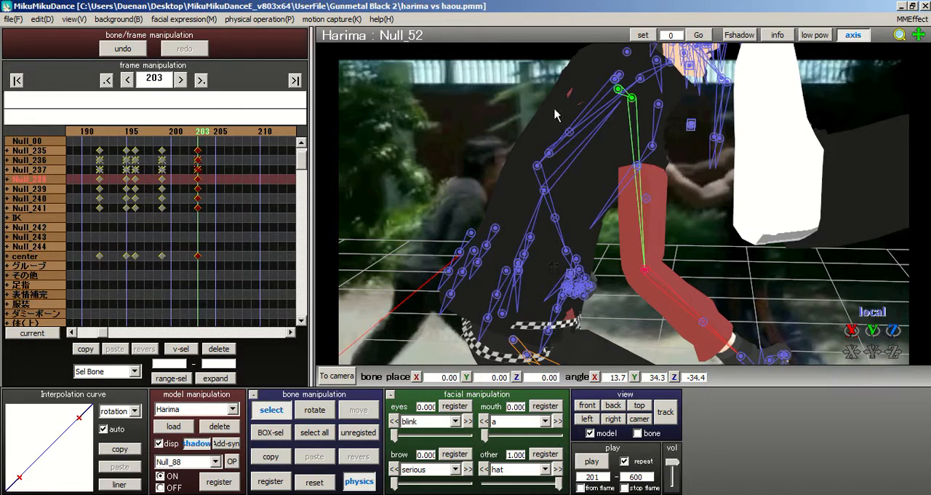
pyautogui.moveTo(597, 142); pyautogui.dragTo(679, 299, button='middle')
pyautogui.scroll(-2, 670, 224)
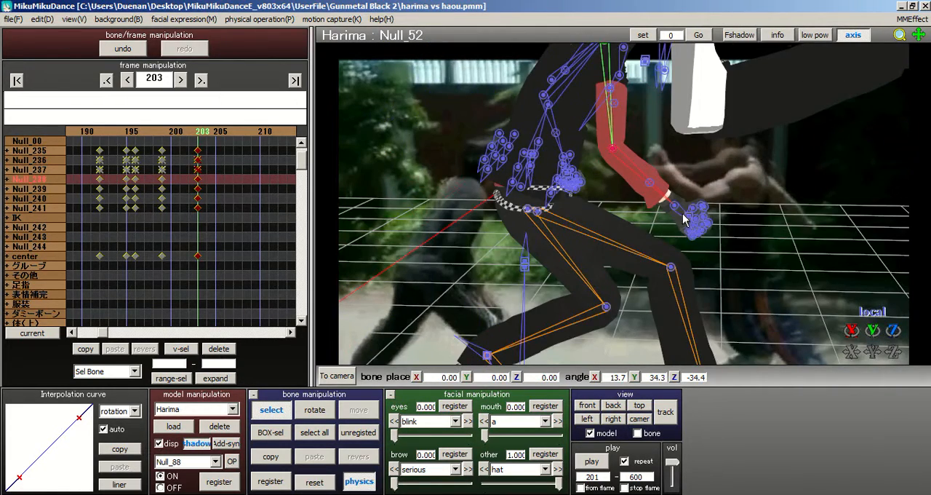
pyautogui.moveTo(682, 214); pyautogui.dragTo(688, 208, button='right')
pyautogui.moveTo(624, 210); pyautogui.dragTo(569, 221, button='right')
pyautogui.moveTo(651, 268); pyautogui.dragTo(650, 215, button='right')
pyautogui.moveTo(622, 179); pyautogui.dragTo(704, 166, button='right')
pyautogui.moveTo(551, 159); pyautogui.dragTo(451, 81, button='middle')
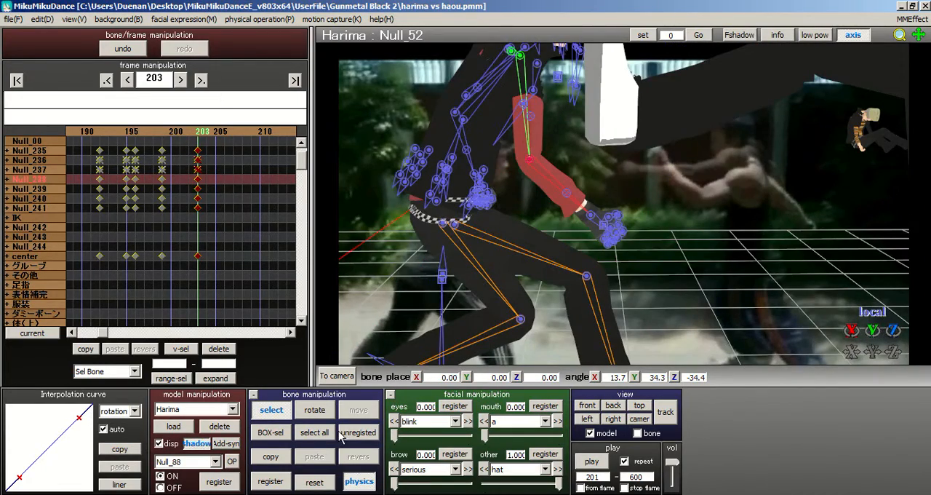
# Step: Register the adjusted pose as a keyframe for all of Harima's bones at frame 203
pyautogui.click(314, 432)
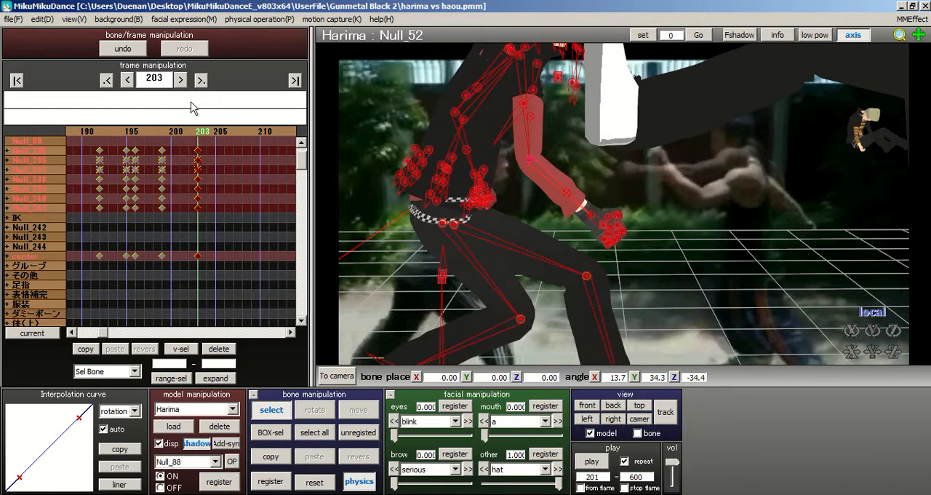
pyautogui.click(226, 137)
pyautogui.moveTo(739, 216); pyautogui.dragTo(814, 222, button='middle')
pyautogui.scroll(-3, 783, 216)
pyautogui.click(177, 135)
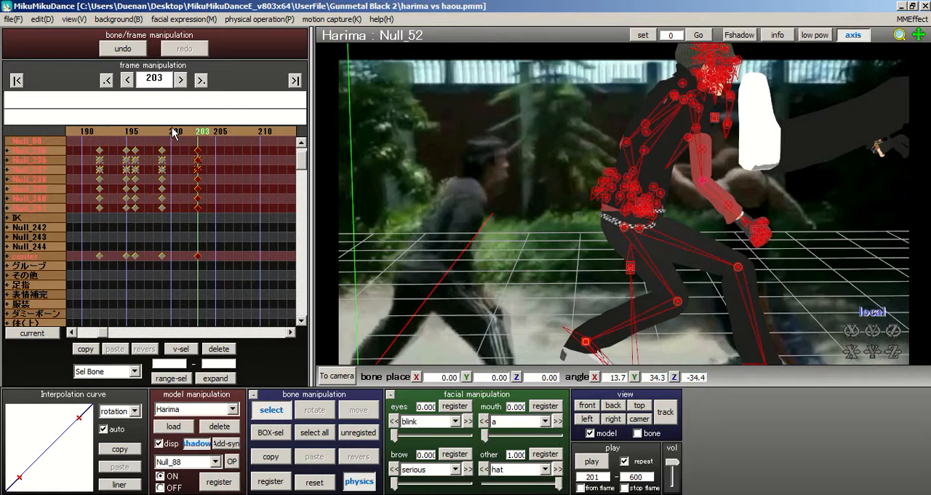
# Step: Step back and forth between frames 203 and 212 to study the fighters' motion in the background footage
pyautogui.click(207, 140)
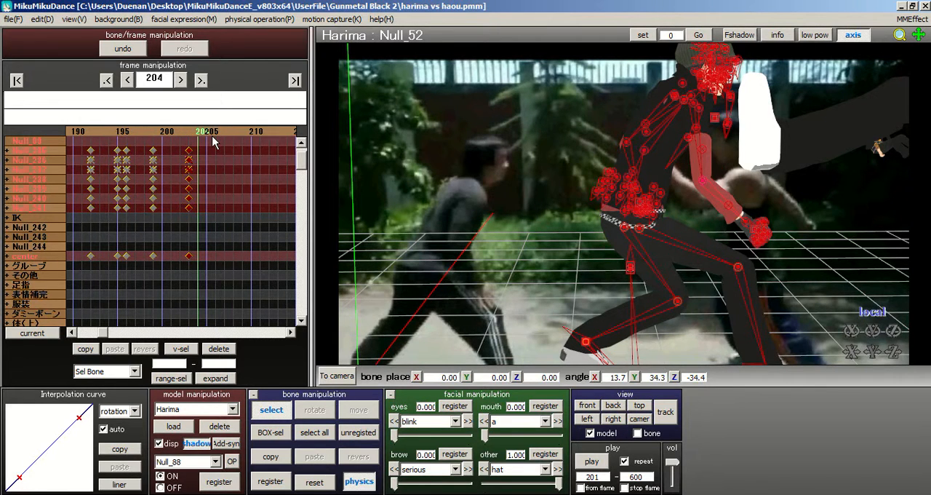
pyautogui.click(214, 136)
pyautogui.click(217, 133)
pyautogui.click(217, 133)
pyautogui.click(217, 132)
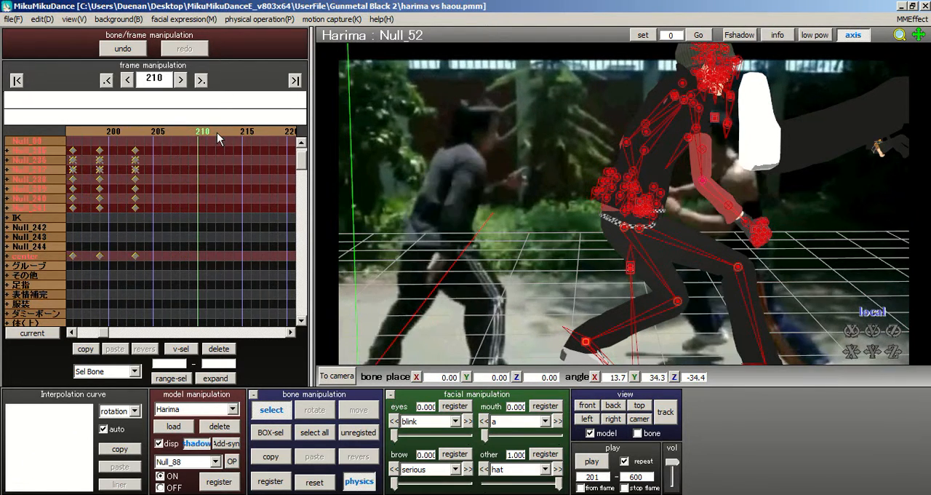
pyautogui.click(190, 137)
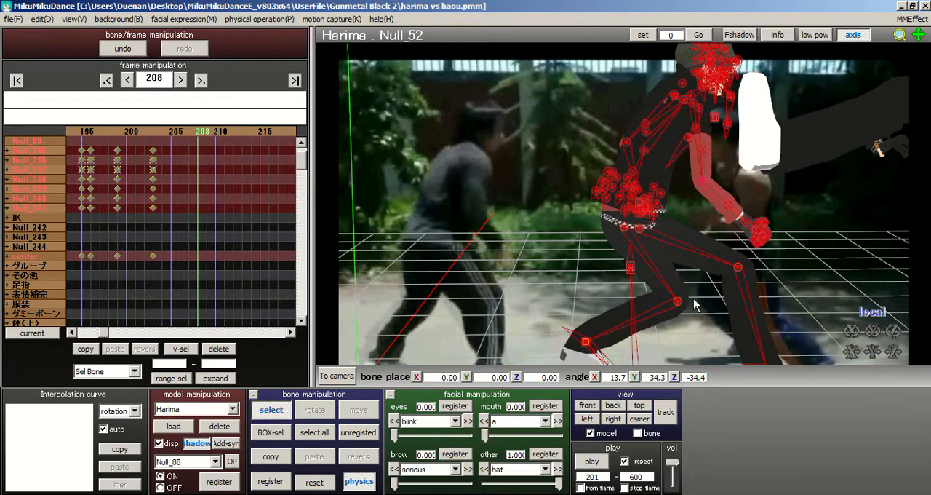
pyautogui.moveTo(693, 300); pyautogui.dragTo(724, 288, button='right')
pyautogui.scroll(-3, 724, 288)
pyautogui.moveTo(725, 288); pyautogui.dragTo(556, 238, button='middle')
pyautogui.scroll(1, 556, 236)
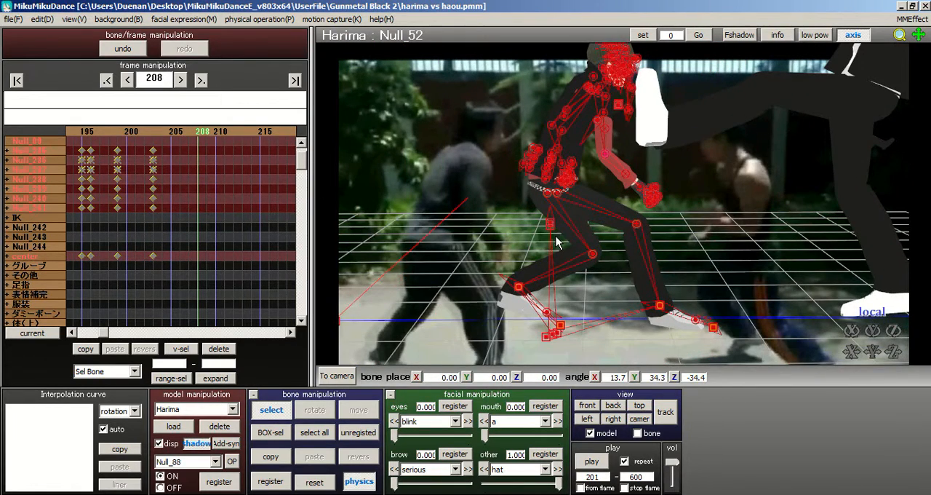
pyautogui.click(160, 138)
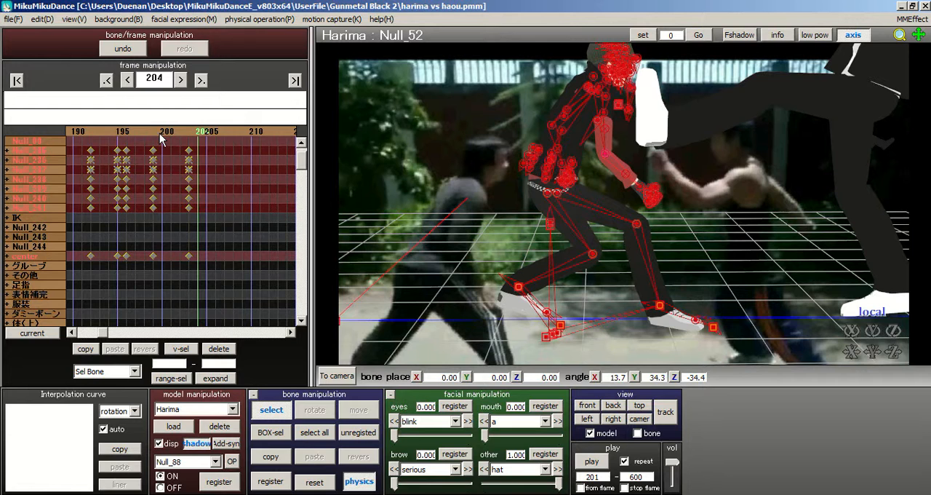
pyautogui.click(213, 131)
pyautogui.click(213, 130)
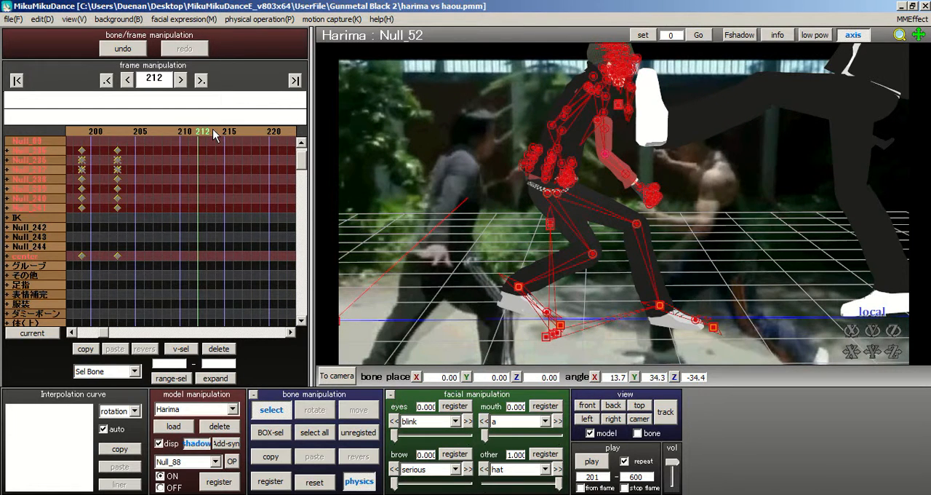
pyautogui.click(115, 131)
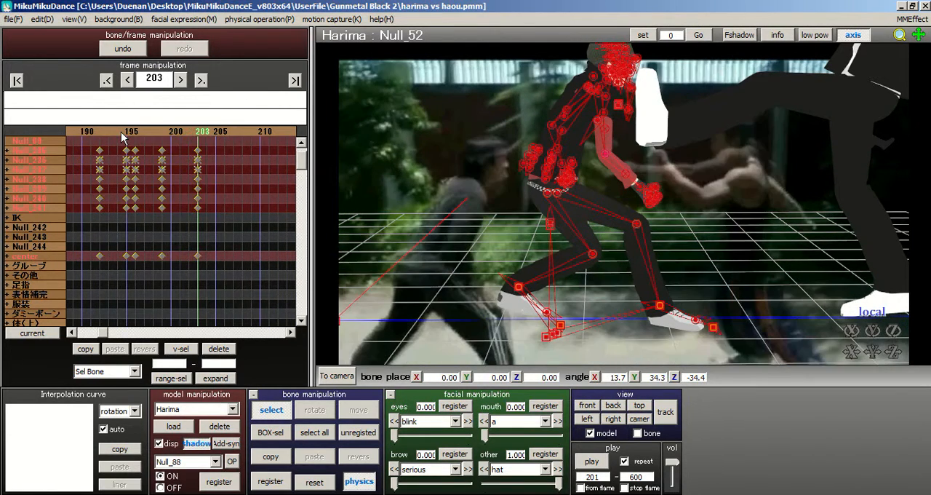
pyautogui.click(211, 133)
pyautogui.click(211, 132)
pyautogui.click(211, 132)
pyautogui.click(211, 132)
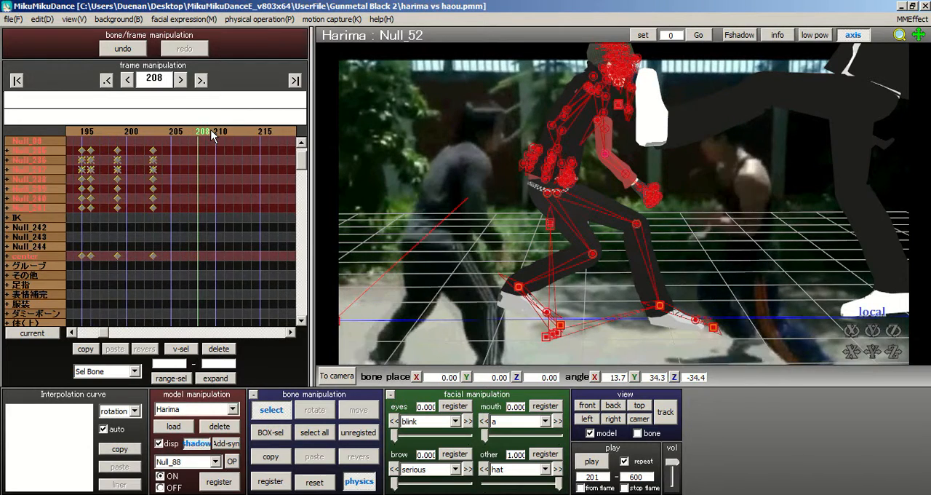
pyautogui.click(211, 132)
pyautogui.click(210, 132)
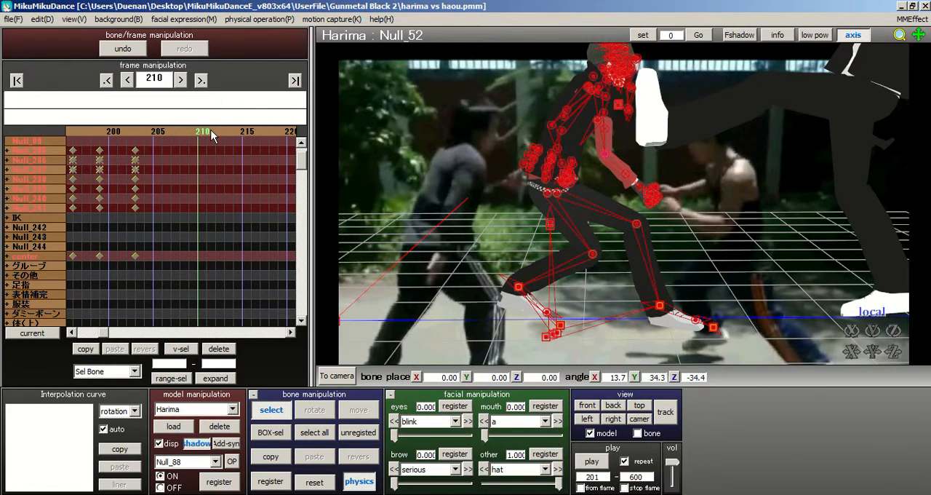
pyautogui.click(173, 134)
pyautogui.click(163, 133)
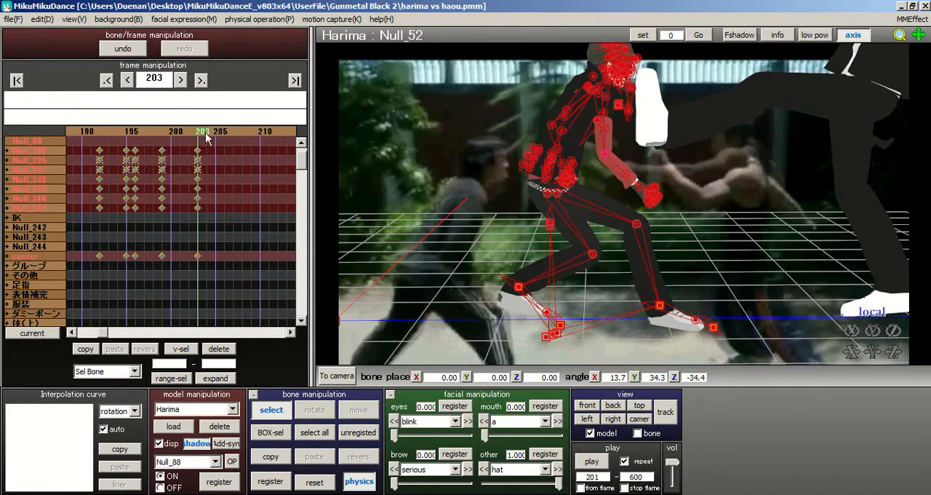
# Step: At frame 206, move Harima's body bone Null_01 to about X 2.38, Y -1.33, Z -0.33
pyautogui.click(207, 133)
pyautogui.click(207, 133)
pyautogui.click(208, 133)
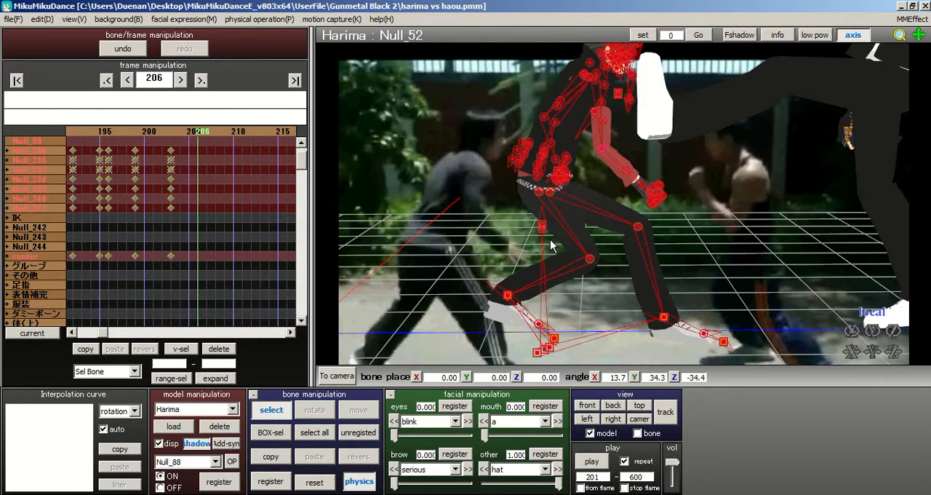
pyautogui.click(542, 230)
pyautogui.moveTo(590, 203); pyautogui.dragTo(562, 208, button='right')
pyautogui.click(353, 407)
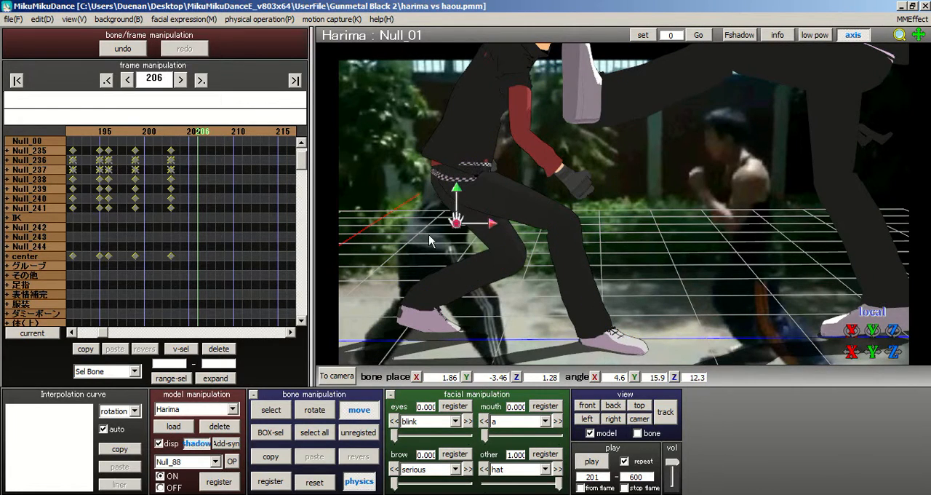
pyautogui.moveTo(457, 222); pyautogui.dragTo(473, 211)
pyautogui.moveTo(471, 205); pyautogui.dragTo(541, 217, button='right')
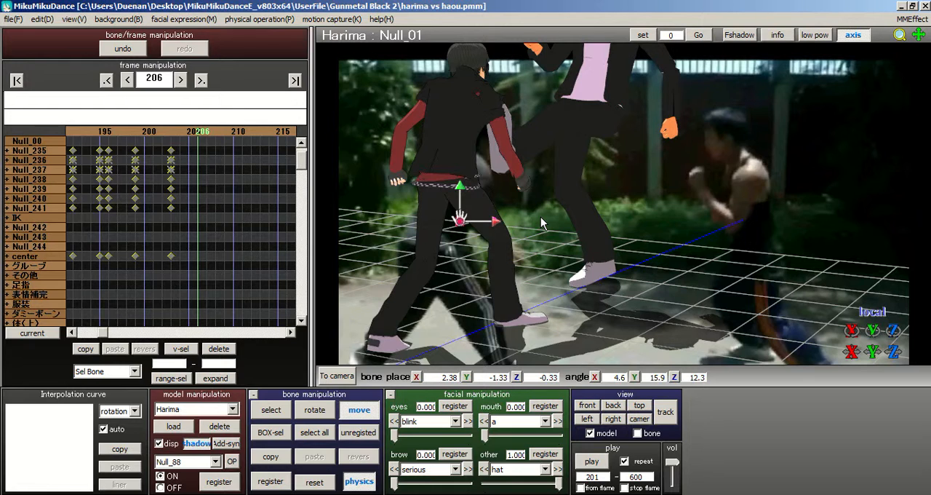
# Step: Move Harima's front foot bone Null_91 to about X 4.18, Y 0.45, Z -4.66, angled about 3.4, -22.2, -58.4
pyautogui.moveTo(604, 207); pyautogui.dragTo(744, 205, button='middle')
pyautogui.moveTo(744, 205); pyautogui.dragTo(691, 207, button='right')
pyautogui.moveTo(791, 209); pyautogui.dragTo(742, 234, button='right')
pyautogui.moveTo(630, 175); pyautogui.dragTo(626, 144, button='middle')
pyautogui.click(283, 413)
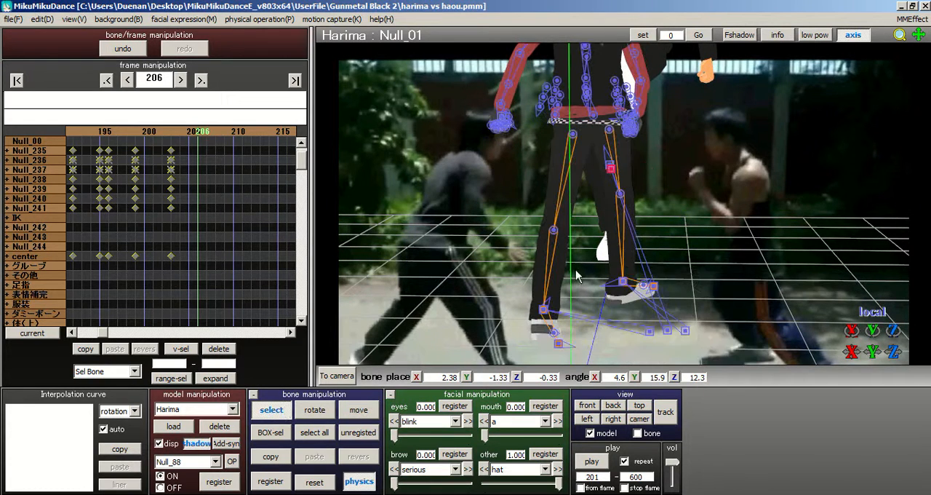
pyautogui.click(620, 284)
pyautogui.click(623, 282)
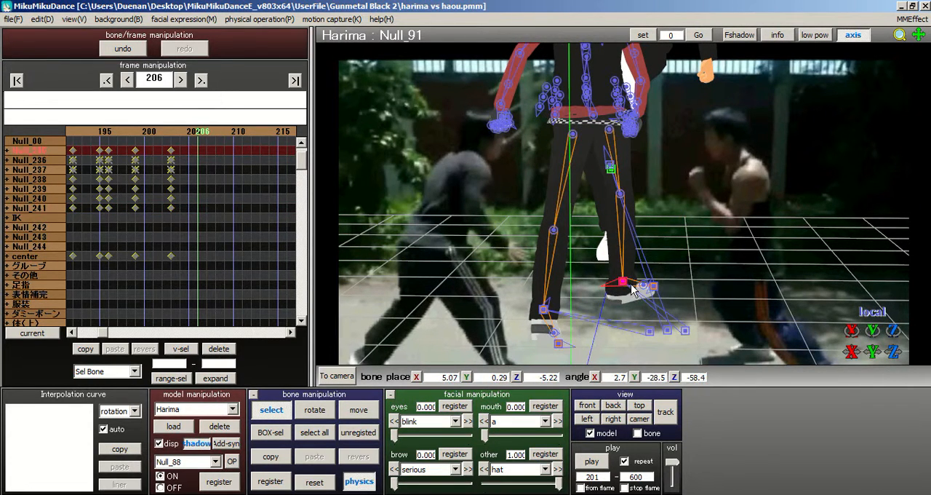
pyautogui.moveTo(632, 292); pyautogui.dragTo(639, 299, button='right')
pyautogui.click(362, 412)
pyautogui.moveTo(656, 278); pyautogui.dragTo(665, 278)
pyautogui.moveTo(709, 242); pyautogui.dragTo(795, 297, button='right')
pyautogui.moveTo(793, 296)
pyautogui.mouseDown()
pyautogui.moveTo(751, 280)
pyautogui.moveTo(742, 266)
pyautogui.moveTo(760, 298)
pyautogui.moveTo(790, 310)
pyautogui.mouseUp()
pyautogui.click(315, 410)
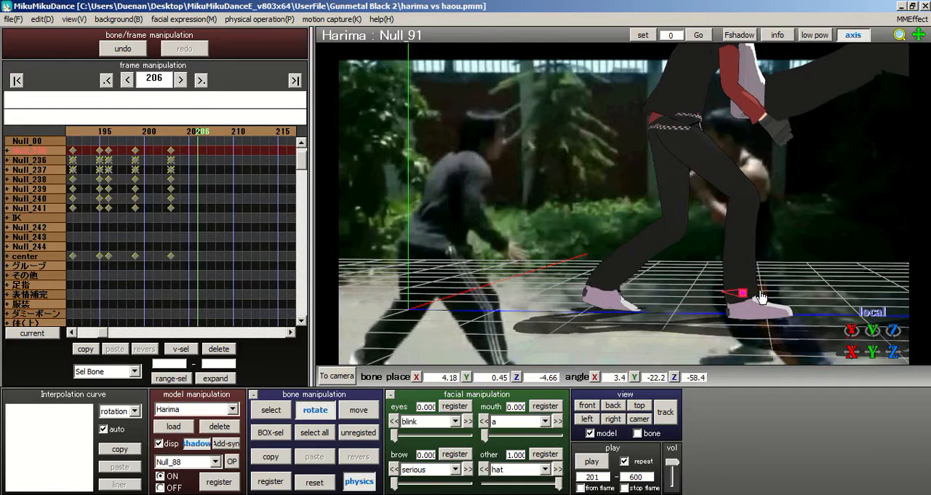
# Step: Shift Harima's body bone Null_01 to about X 1.91, Y -1.38, Z -0.51 and rotate it to about 4.4, 16.3, 10.0
pyautogui.moveTo(800, 248); pyautogui.dragTo(785, 258, button='right')
pyautogui.moveTo(616, 242); pyautogui.dragTo(611, 260, button='right')
pyautogui.moveTo(553, 271); pyautogui.dragTo(480, 303, button='right')
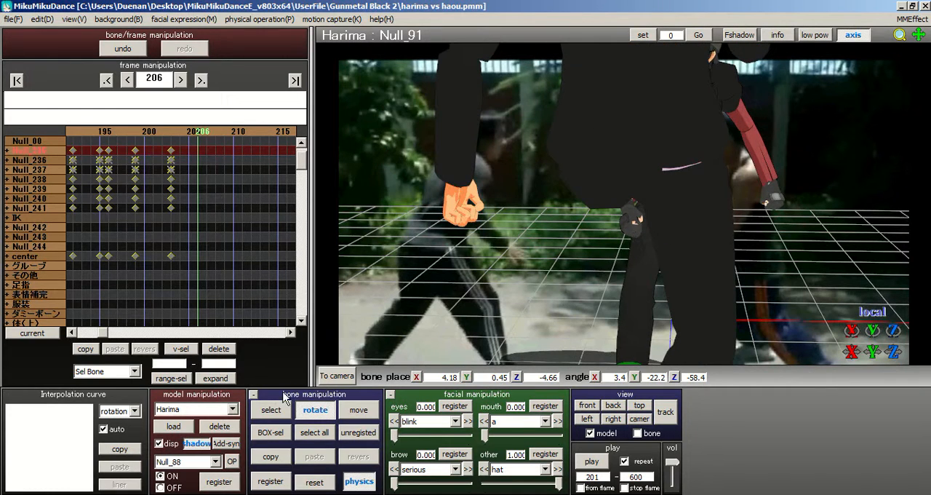
pyautogui.click(271, 409)
pyautogui.moveTo(624, 212); pyautogui.dragTo(616, 222, button='right')
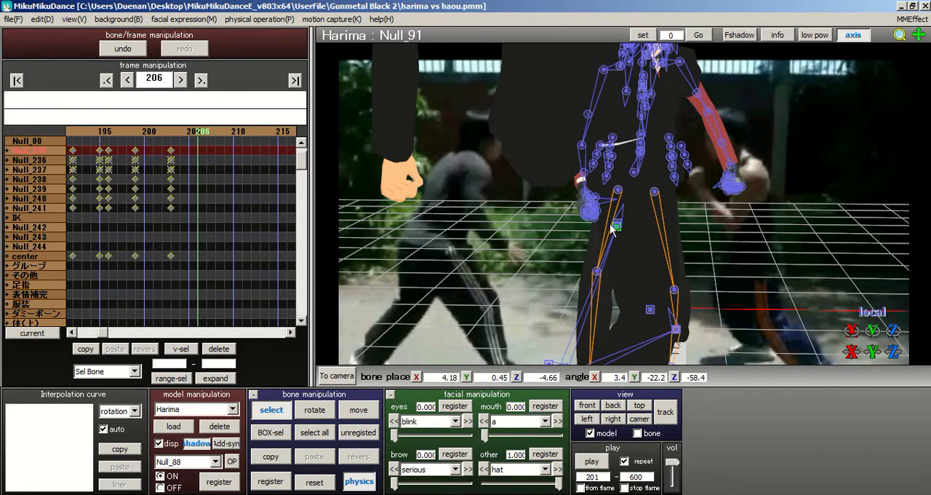
pyautogui.click(617, 228)
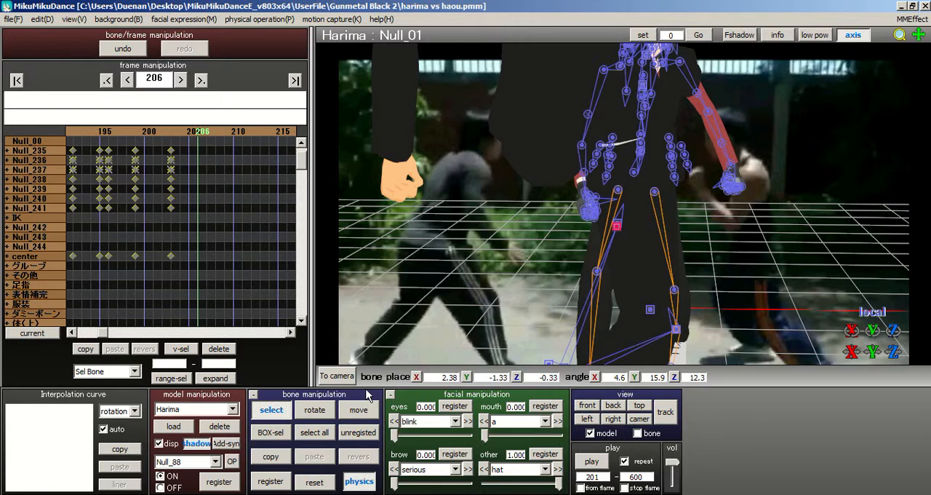
pyautogui.click(315, 410)
pyautogui.moveTo(641, 231); pyautogui.dragTo(596, 226)
pyautogui.click(358, 409)
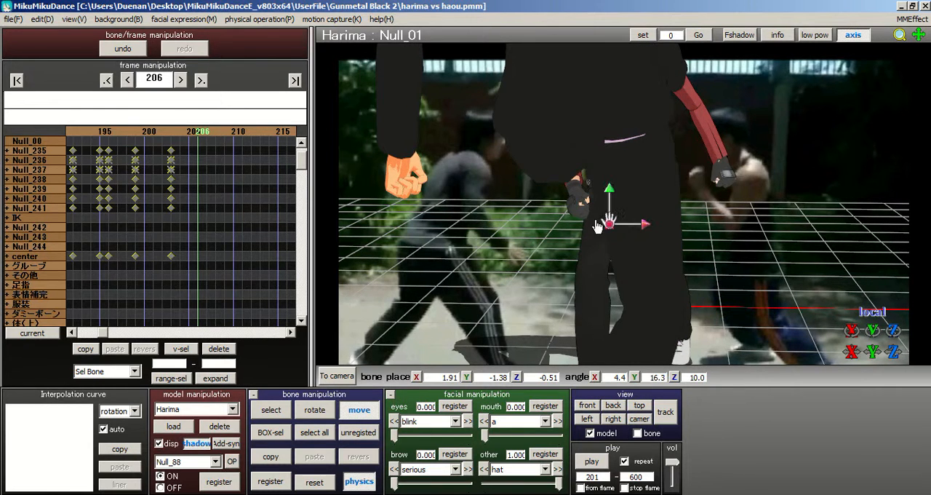
# Step: Rotate Harima's right shoulder bone Null_41 to an angle of about X 8.2, Y 9.2, Z 15.6
pyautogui.moveTo(699, 205); pyautogui.dragTo(764, 217, button='right')
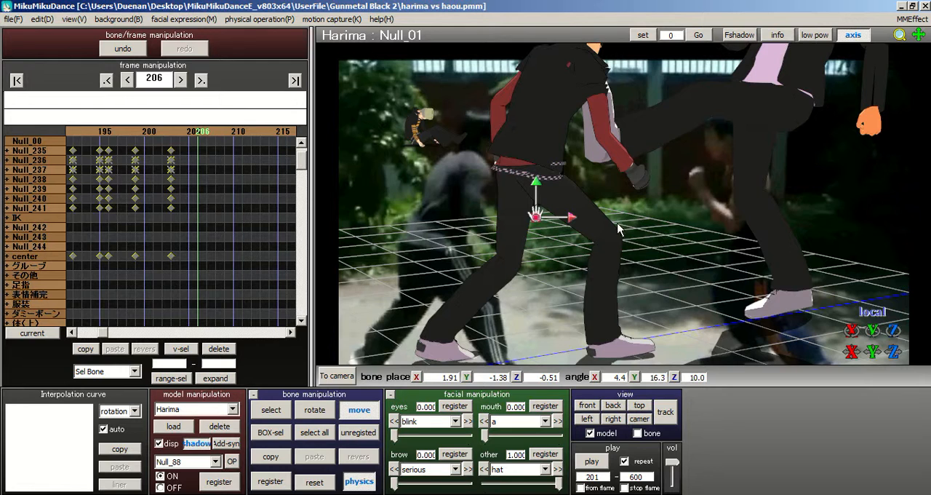
pyautogui.moveTo(623, 216); pyautogui.dragTo(607, 267, button='middle')
pyautogui.moveTo(605, 266); pyautogui.dragTo(575, 237, button='right')
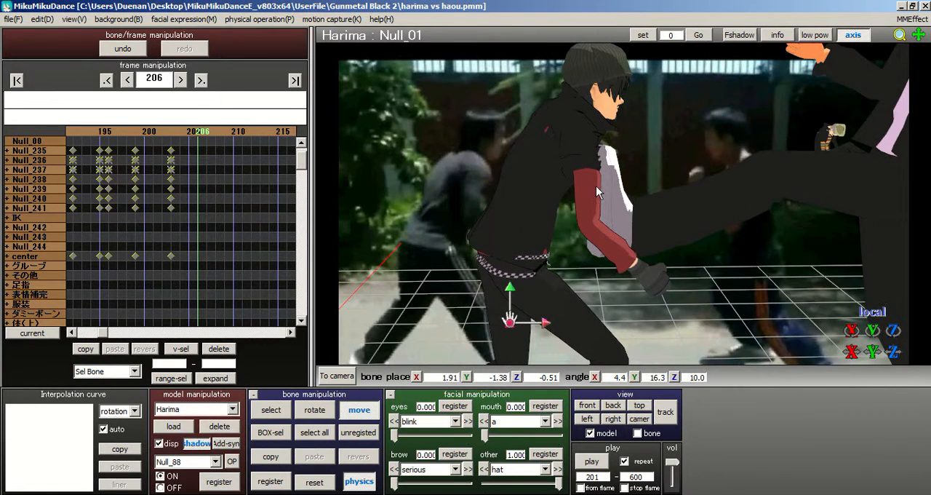
pyautogui.moveTo(629, 218); pyautogui.dragTo(582, 227, button='right')
pyautogui.click(268, 410)
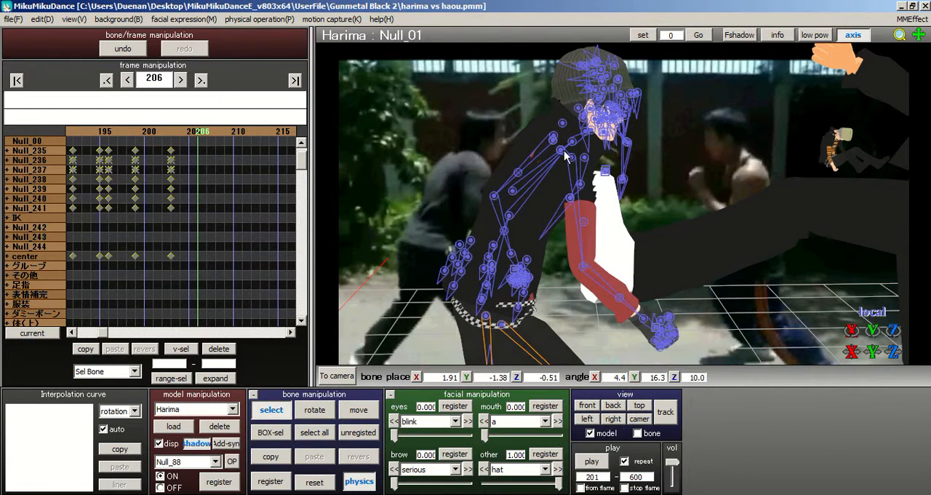
pyautogui.click(561, 152)
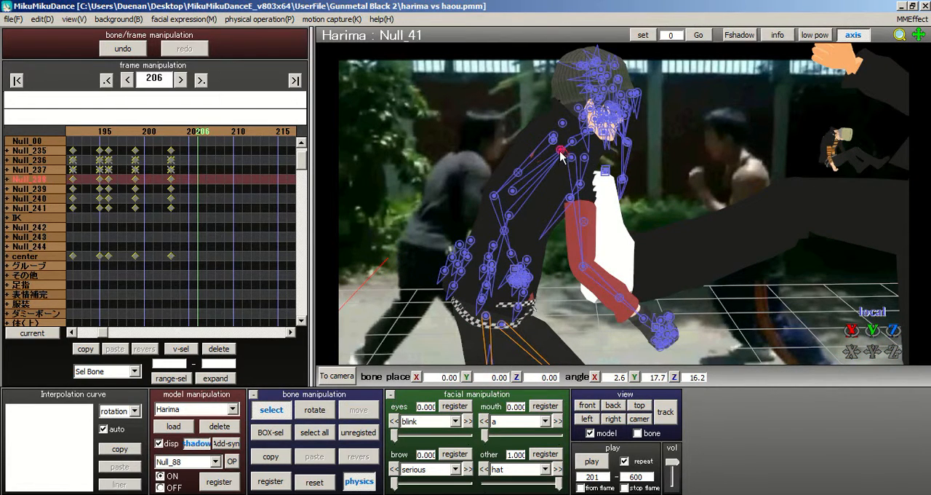
pyautogui.click(306, 411)
pyautogui.moveTo(550, 157); pyautogui.dragTo(598, 184)
pyautogui.moveTo(550, 203); pyautogui.dragTo(619, 270, button='right')
pyautogui.moveTo(677, 164); pyautogui.dragTo(703, 206, button='right')
pyautogui.moveTo(569, 221); pyautogui.dragTo(720, 225, button='right')
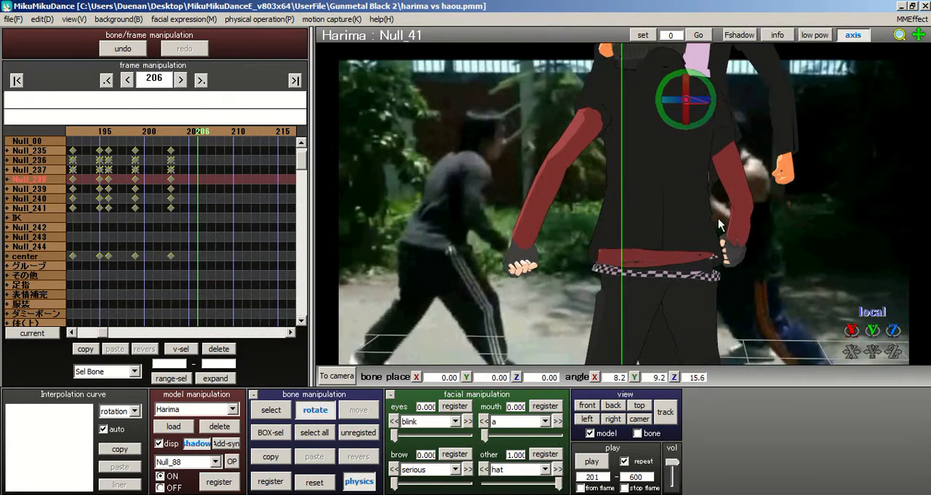
# Step: Rotate Harima's left shoulder bone Null_06 to an angle of about X 13.9, Y 1.6, Z 0.7
pyautogui.moveTo(612, 259); pyautogui.dragTo(585, 323, button='middle')
pyautogui.click(273, 408)
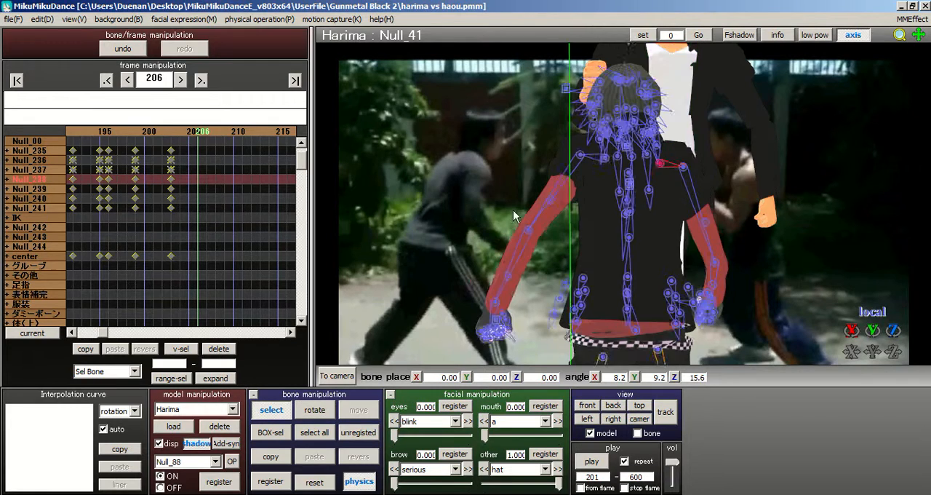
pyautogui.scroll(2, 594, 154)
pyautogui.click(601, 150)
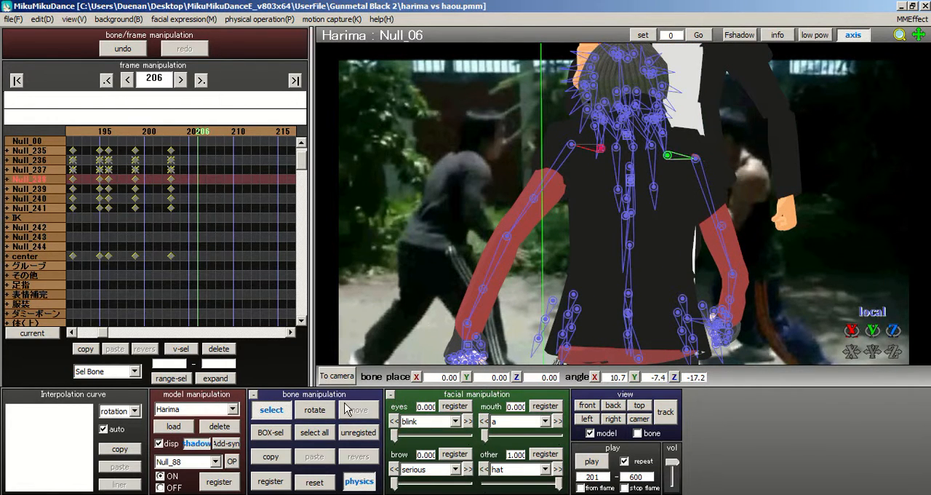
pyautogui.click(314, 409)
pyautogui.moveTo(608, 183); pyautogui.dragTo(633, 150)
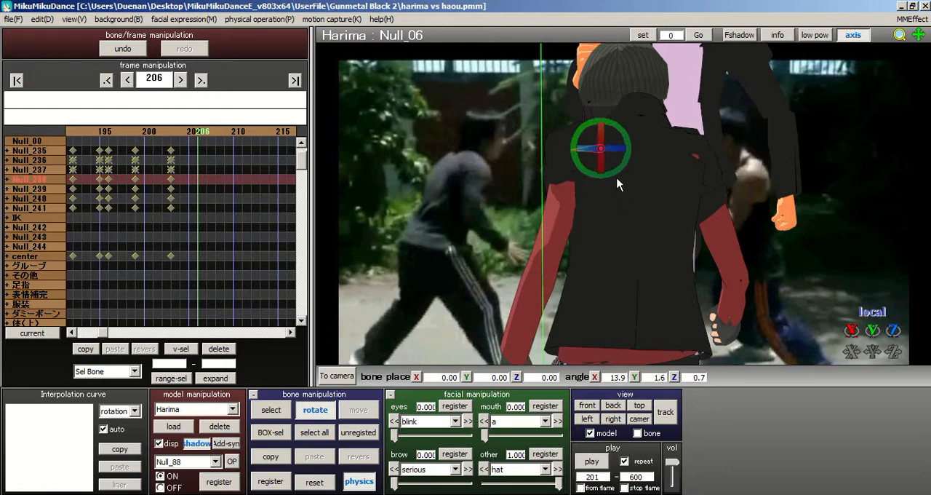
# Step: Rotate Harima's left upper arm bone Null_09 to an angle of about X -28.8, Y -14.4, Z 52.4
pyautogui.click(270, 410)
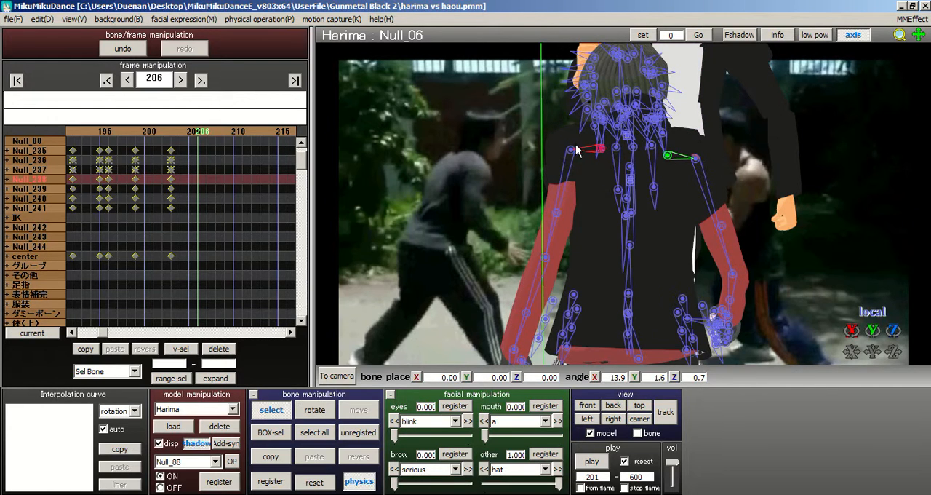
pyautogui.click(571, 151)
pyautogui.click(315, 409)
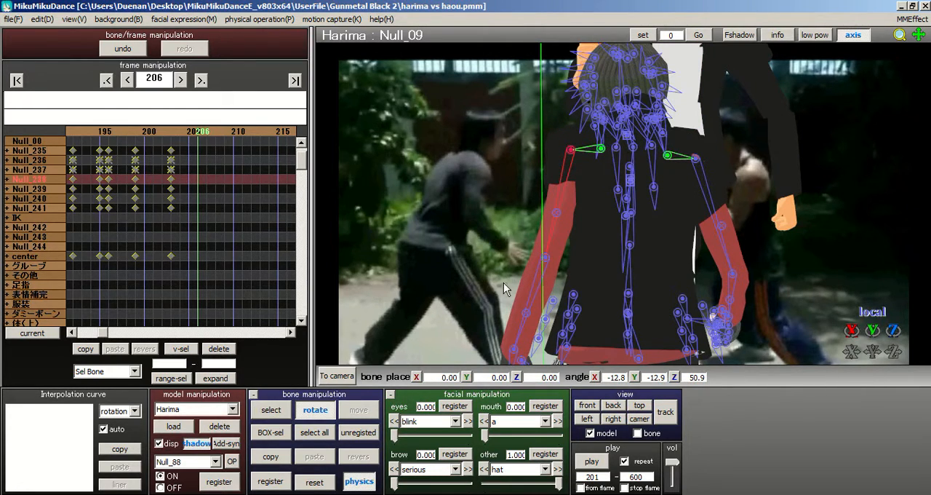
pyautogui.moveTo(580, 151); pyautogui.dragTo(580, 118)
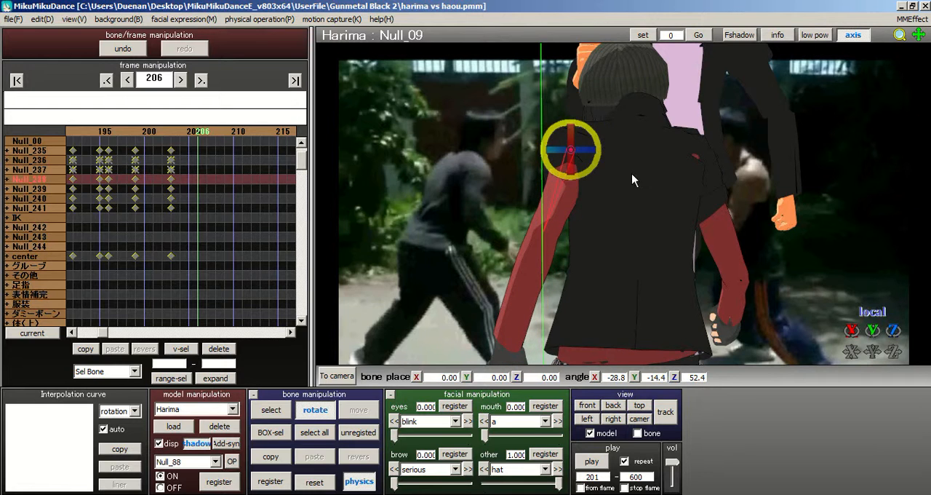
# Step: Rotate Harima's left forearm bone Null_14 to an angle of about X -3.9, Y -32.9, Z -18.0
pyautogui.click(276, 410)
pyautogui.moveTo(583, 242); pyautogui.dragTo(622, 236, button='right')
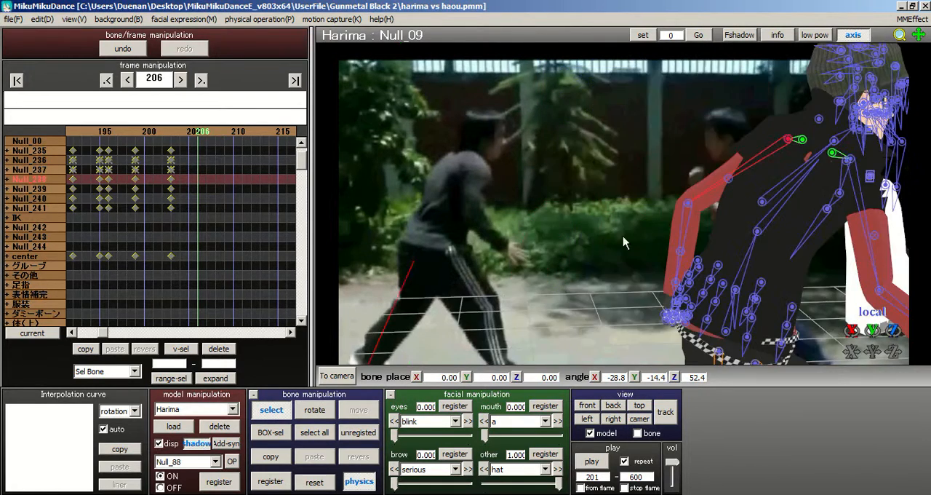
pyautogui.click(686, 208)
pyautogui.click(315, 409)
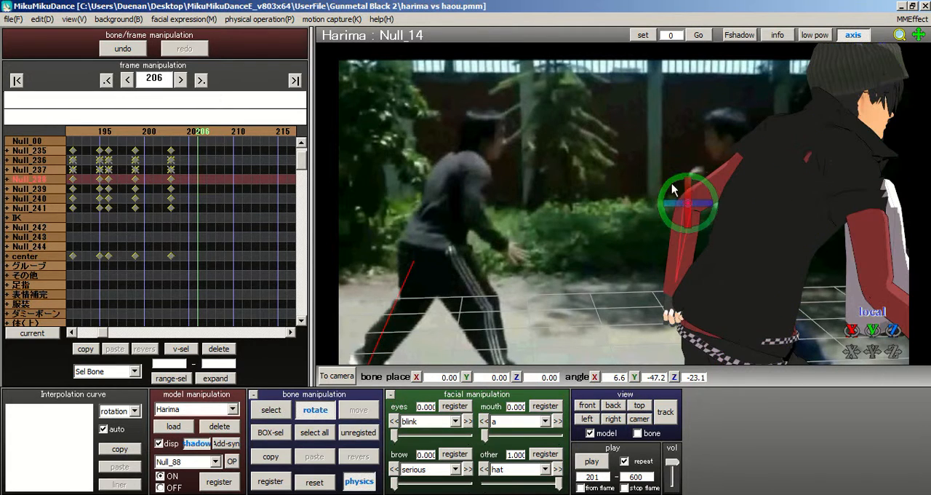
pyautogui.moveTo(607, 201); pyautogui.dragTo(564, 206, button='middle')
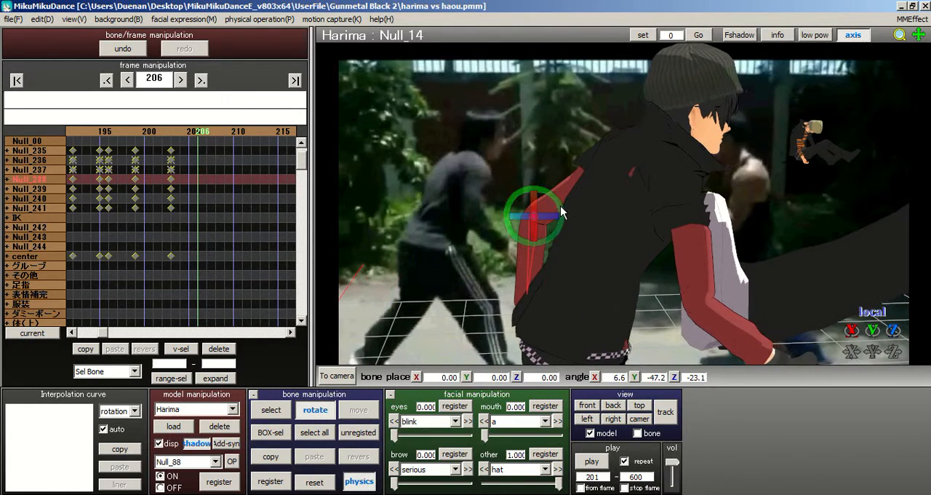
pyautogui.moveTo(560, 205); pyautogui.dragTo(575, 217)
pyautogui.moveTo(727, 222); pyautogui.dragTo(674, 195, button='middle')
pyautogui.scroll(-2, 674, 195)
pyautogui.moveTo(674, 195); pyautogui.dragTo(670, 186, button='right')
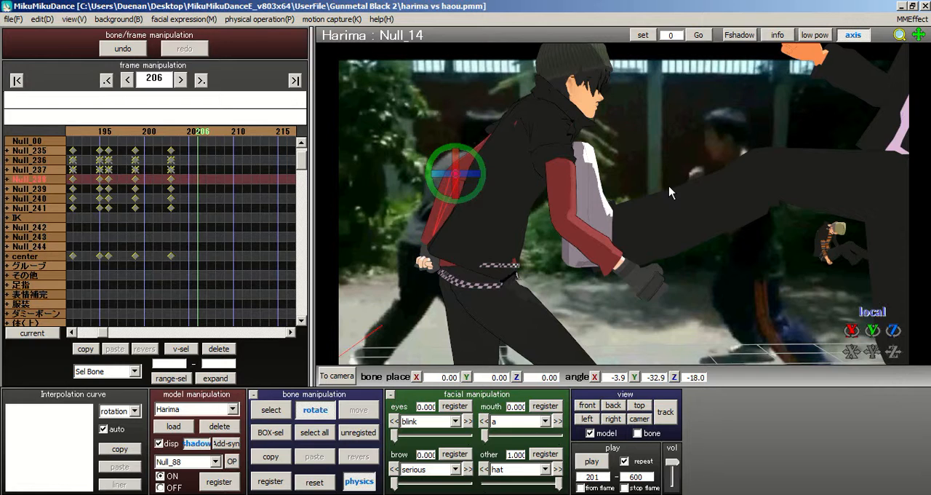
# Step: Tilt Harima's body bone Null_01 slightly to an angle of about X 5.3, Y 16.2, Z 10.0
pyautogui.moveTo(625, 211); pyautogui.dragTo(628, 214, button='middle')
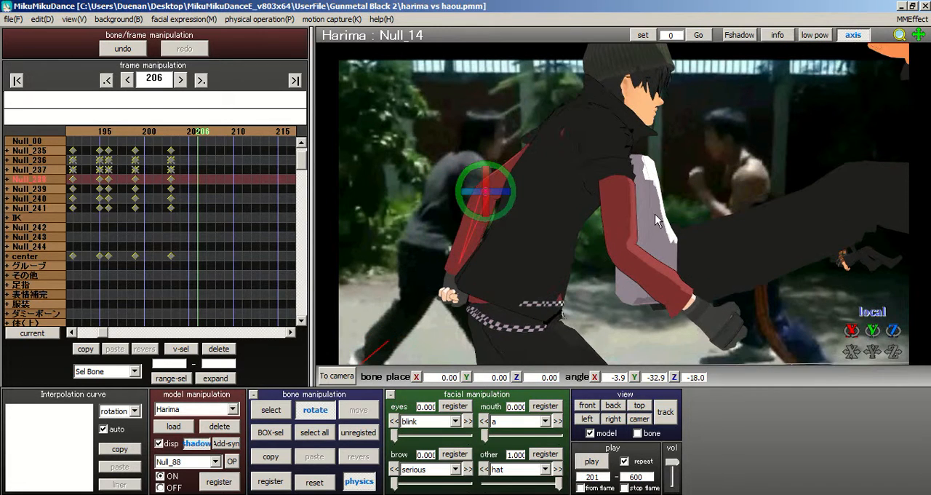
pyautogui.moveTo(655, 215); pyautogui.dragTo(652, 214, button='right')
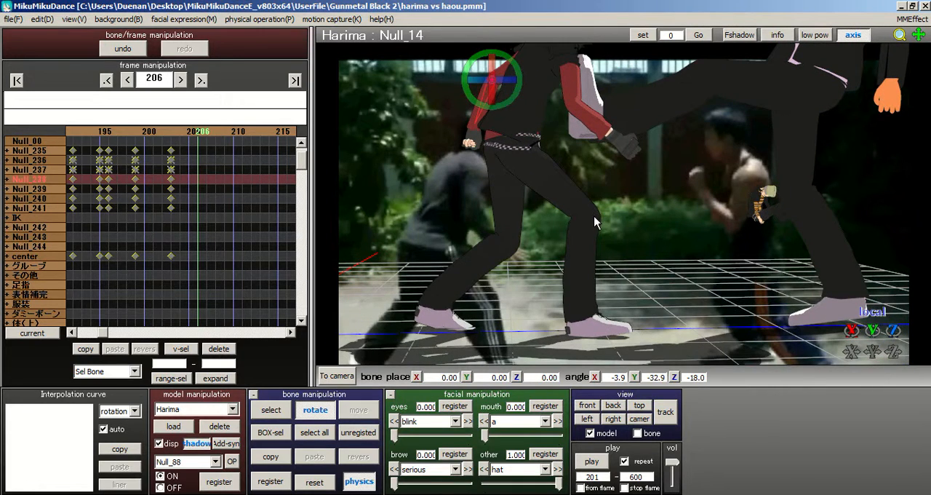
pyautogui.moveTo(623, 217); pyautogui.dragTo(603, 230, button='middle')
pyautogui.moveTo(616, 190); pyautogui.dragTo(604, 176, button='middle')
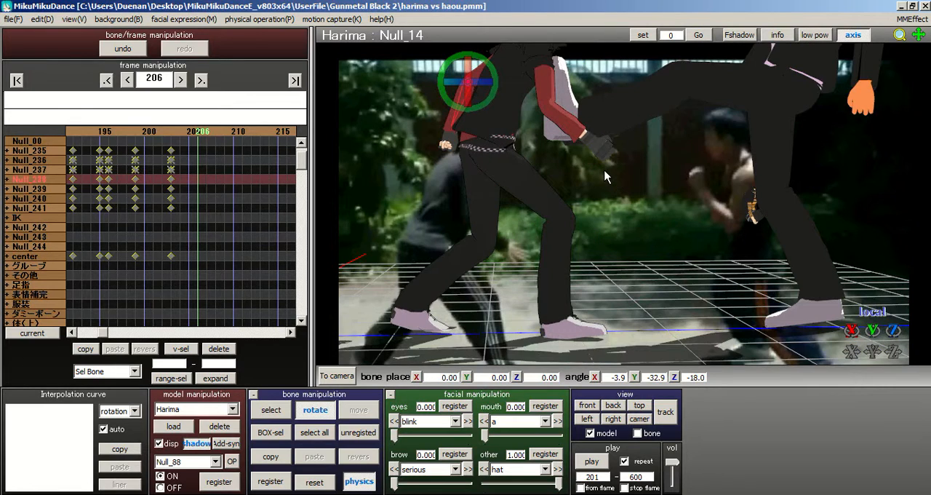
pyautogui.click(269, 410)
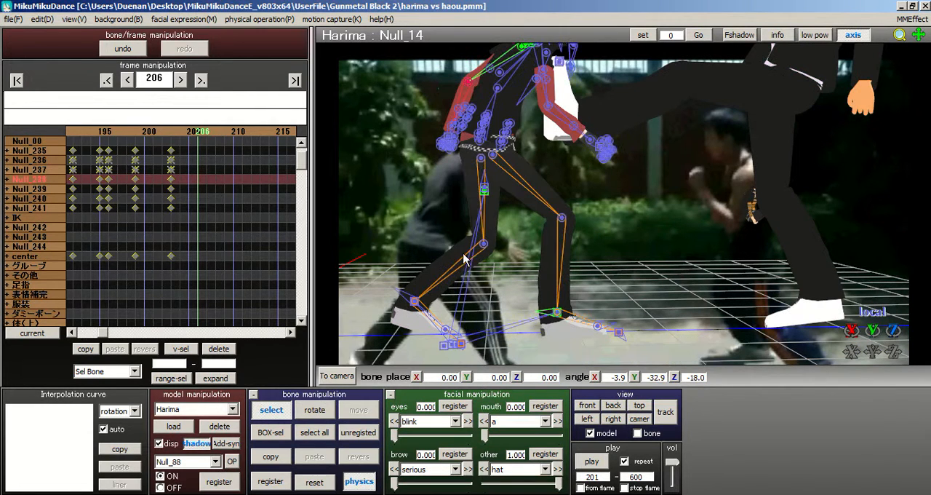
pyautogui.click(484, 192)
pyautogui.click(315, 409)
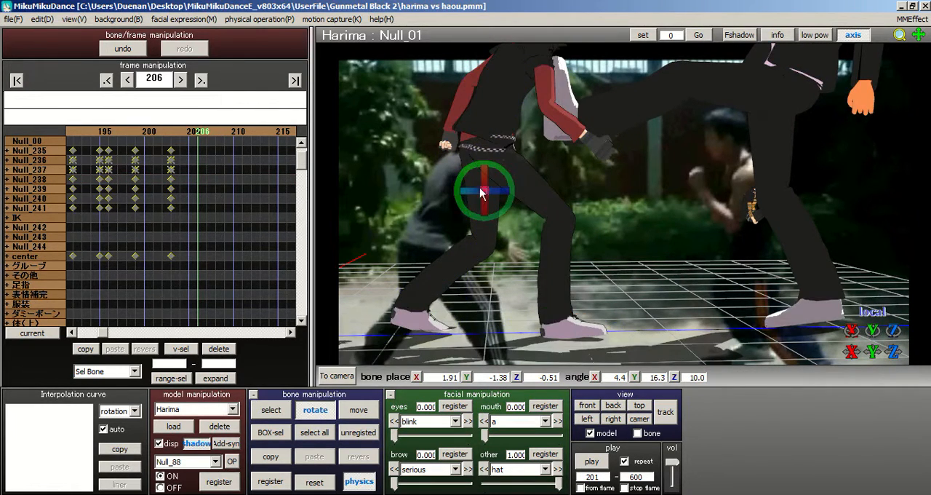
pyautogui.moveTo(507, 178); pyautogui.dragTo(504, 183)
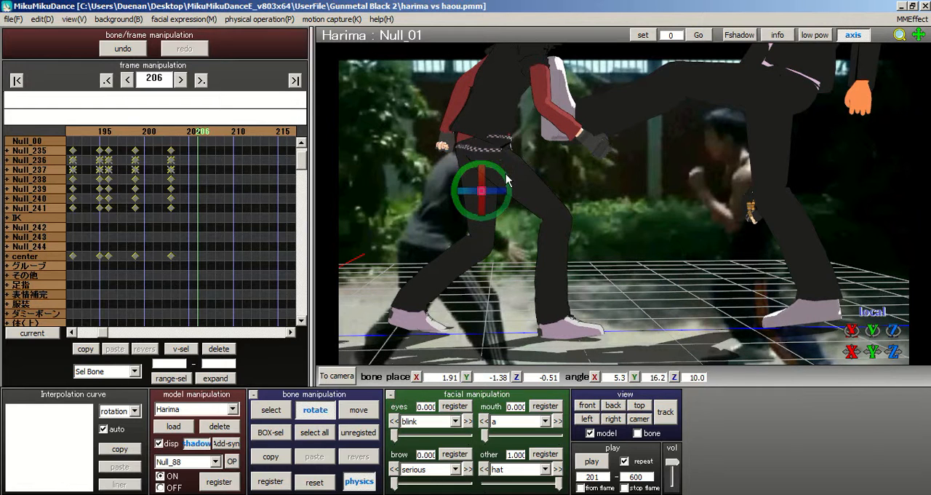
# Step: Register the current pose of all Harima's bones as a keyframe at frame 206
pyautogui.moveTo(624, 200); pyautogui.dragTo(620, 250, button='middle')
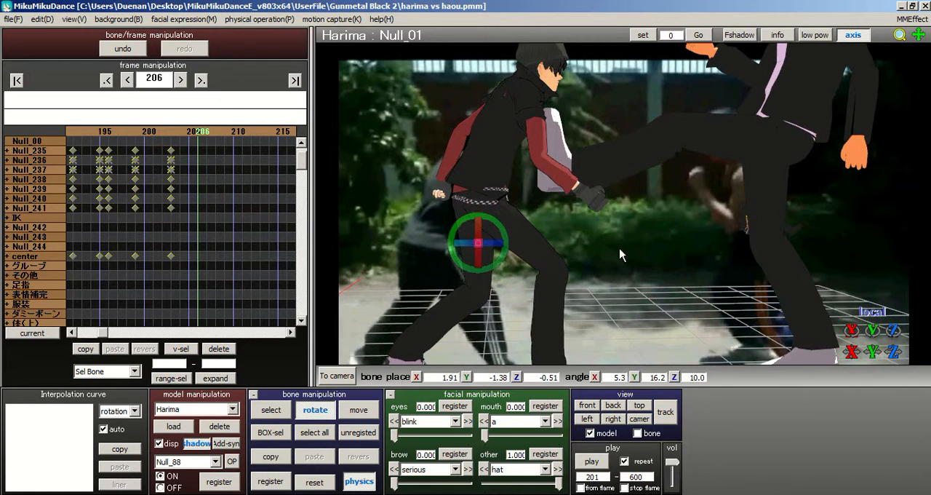
pyautogui.click(314, 432)
pyautogui.click(270, 481)
# Step: Rotate Harima's right forearm bone Null_52 to about X 4.7, Y 28.5, Z -33.9 and re-register all his bones at frame 206
pyautogui.moveTo(418, 209); pyautogui.dragTo(511, 211, button='right')
pyautogui.moveTo(625, 204); pyautogui.dragTo(608, 175, button='right')
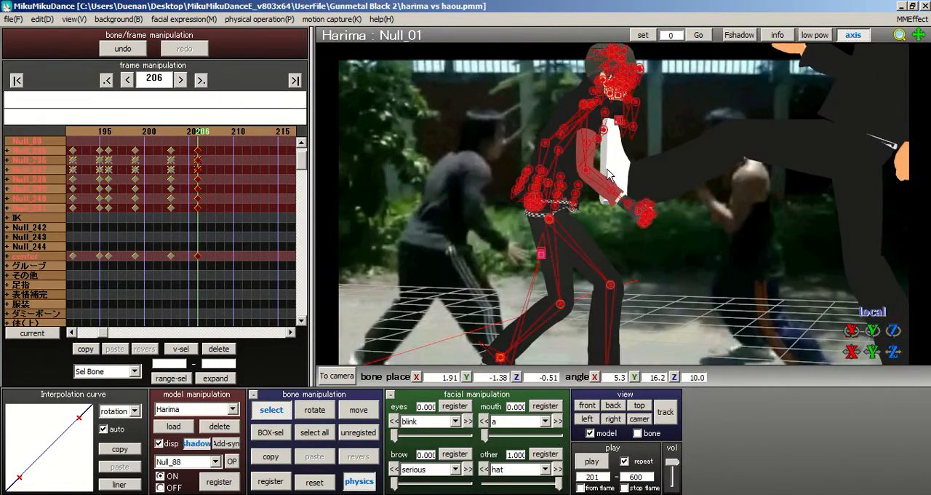
pyautogui.moveTo(643, 248); pyautogui.dragTo(667, 233, button='right')
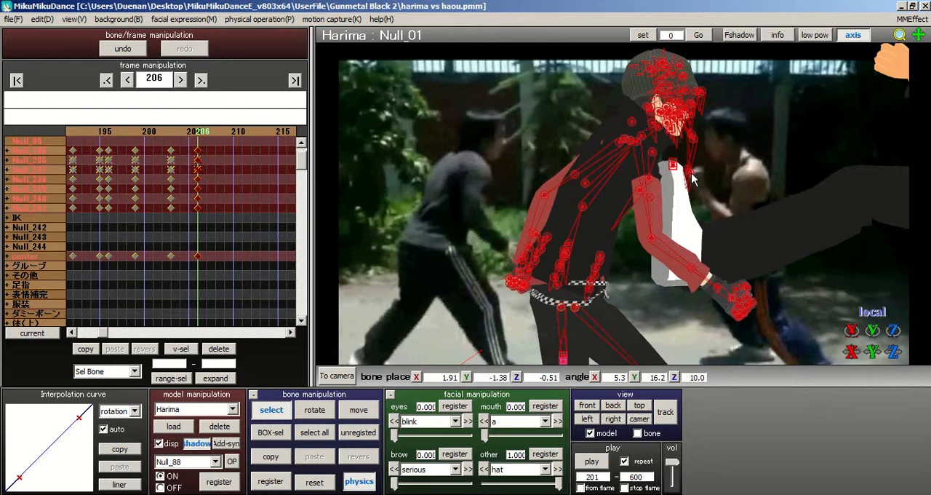
pyautogui.moveTo(623, 198); pyautogui.dragTo(588, 213, button='right')
pyautogui.click(589, 210)
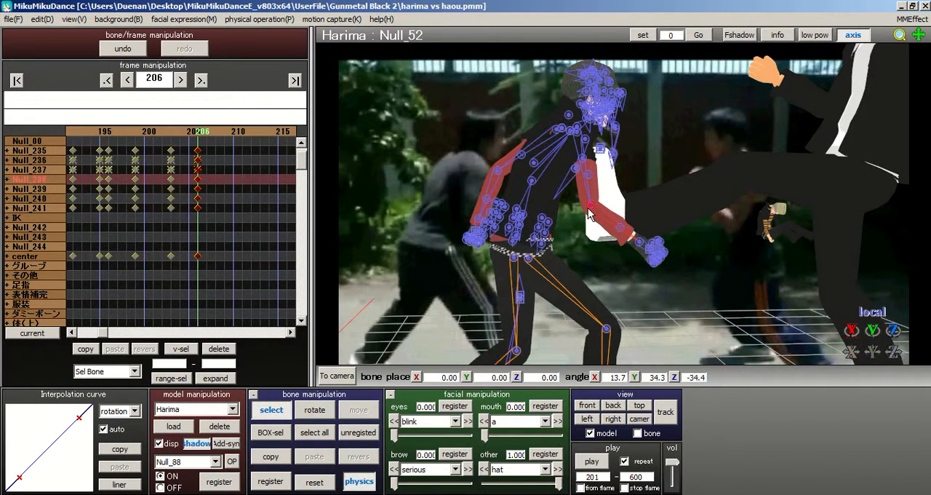
pyautogui.click(325, 408)
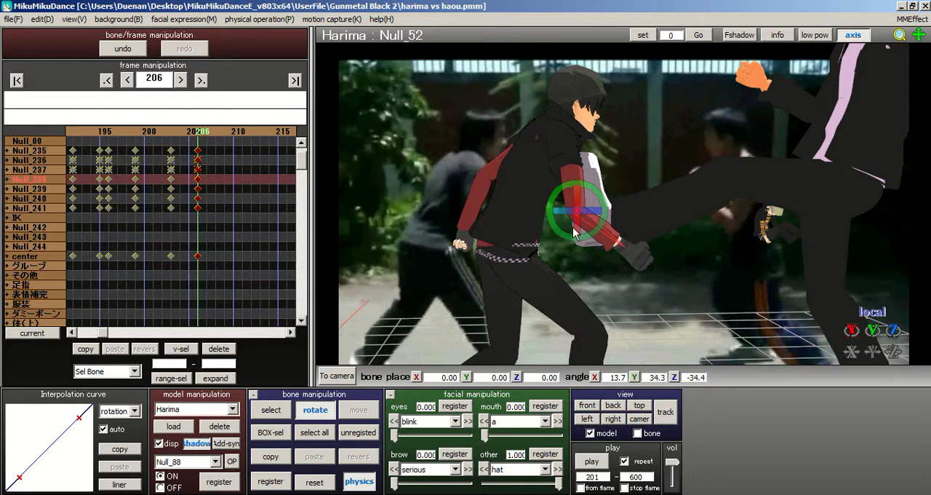
pyautogui.moveTo(601, 200); pyautogui.dragTo(609, 212)
pyautogui.moveTo(609, 212); pyautogui.dragTo(607, 212, button='right')
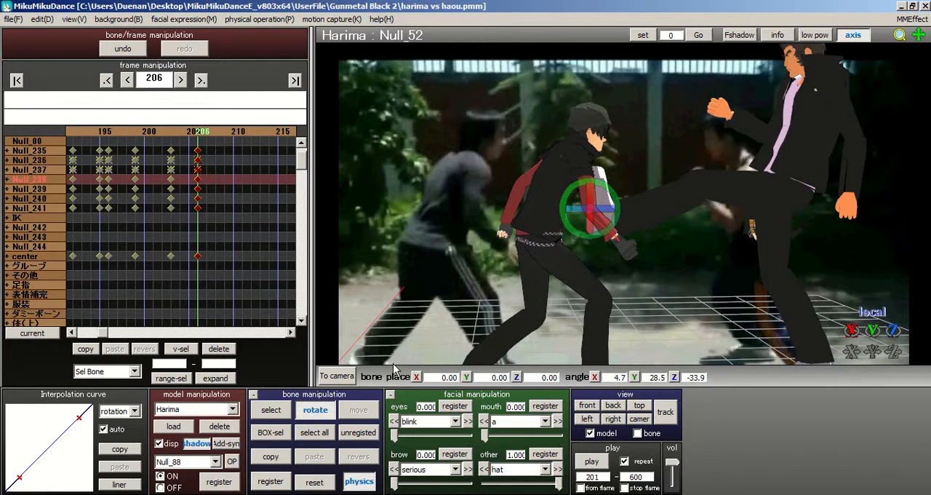
pyautogui.click(324, 434)
pyautogui.click(275, 481)
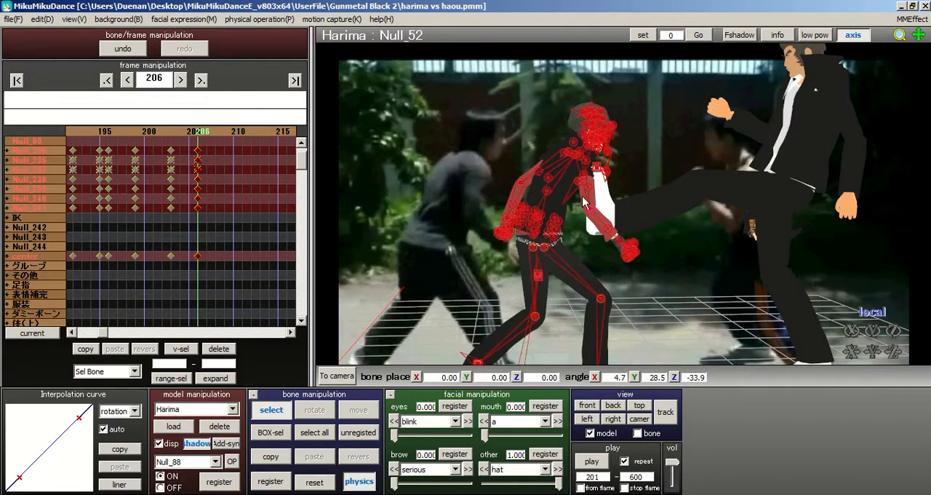
# Step: Examine Harima's full-body pose against Haou's kick at frame 206 from several angles and distances
pyautogui.moveTo(584, 199); pyautogui.dragTo(597, 192, button='right')
pyautogui.moveTo(602, 193); pyautogui.dragTo(619, 215, button='middle')
pyautogui.scroll(-3, 747, 240)
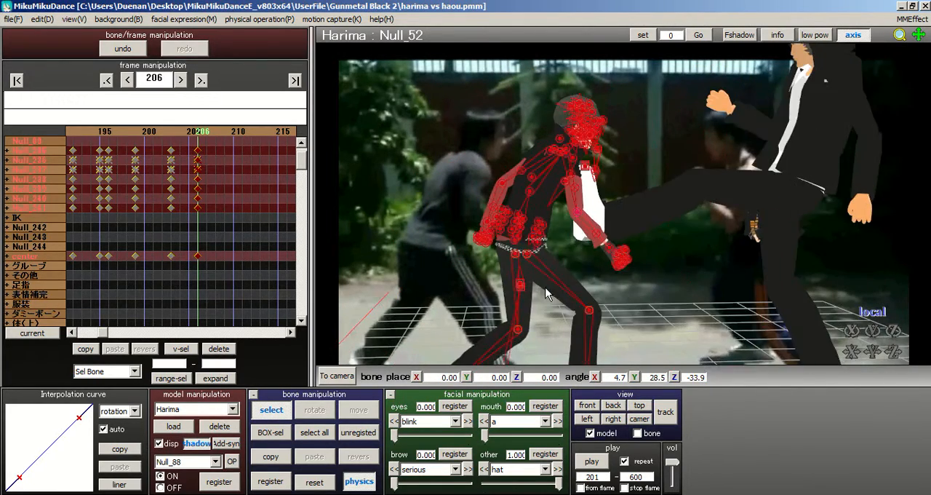
pyautogui.scroll(-1, 519, 321)
pyautogui.click(317, 431)
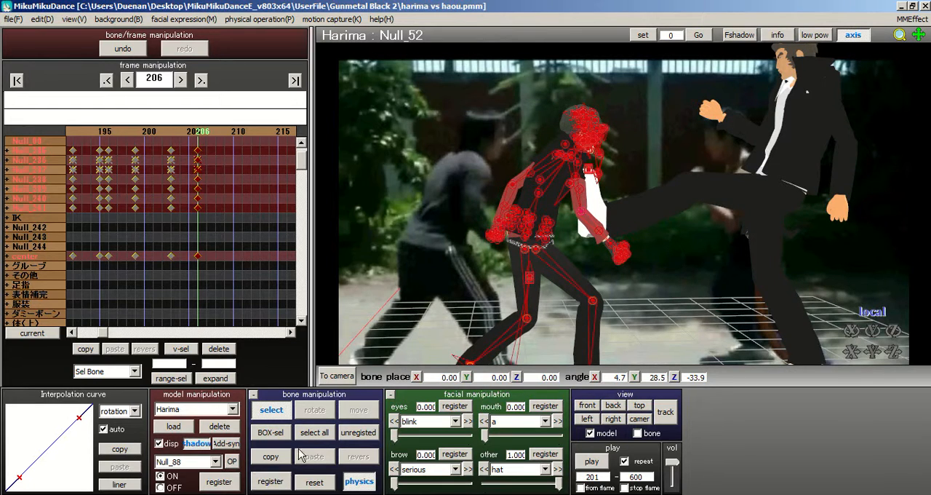
pyautogui.moveTo(598, 192); pyautogui.dragTo(515, 165, button='middle')
pyautogui.scroll(-2, 685, 161)
pyautogui.moveTo(592, 208); pyautogui.dragTo(511, 220, button='middle')
pyautogui.scroll(-1, 524, 228)
pyautogui.moveTo(525, 235); pyautogui.dragTo(556, 228, button='right')
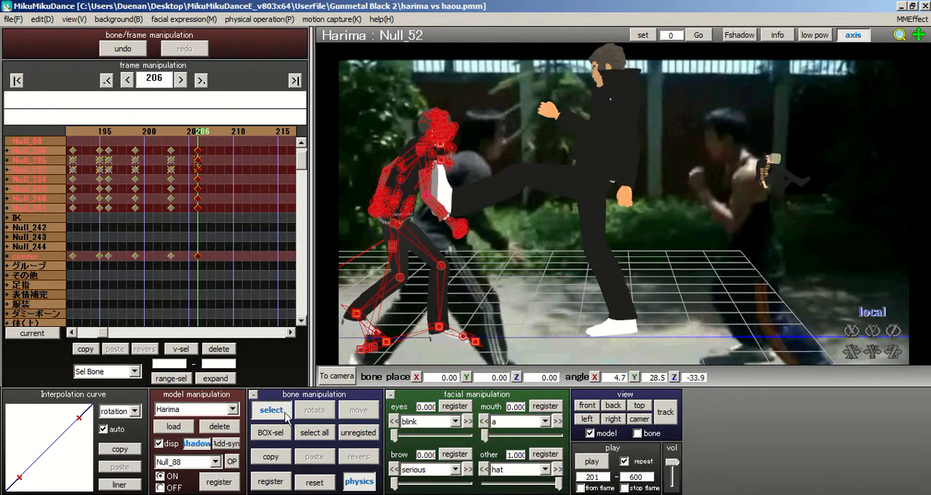
# Step: Make Haou the active model and go to frame 198 on the timeline
pyautogui.click(220, 409)
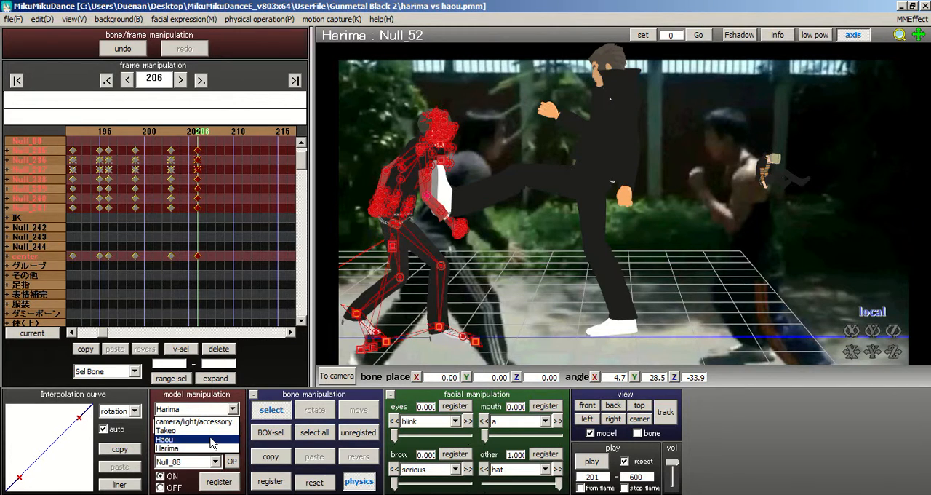
pyautogui.click(211, 439)
pyautogui.click(103, 134)
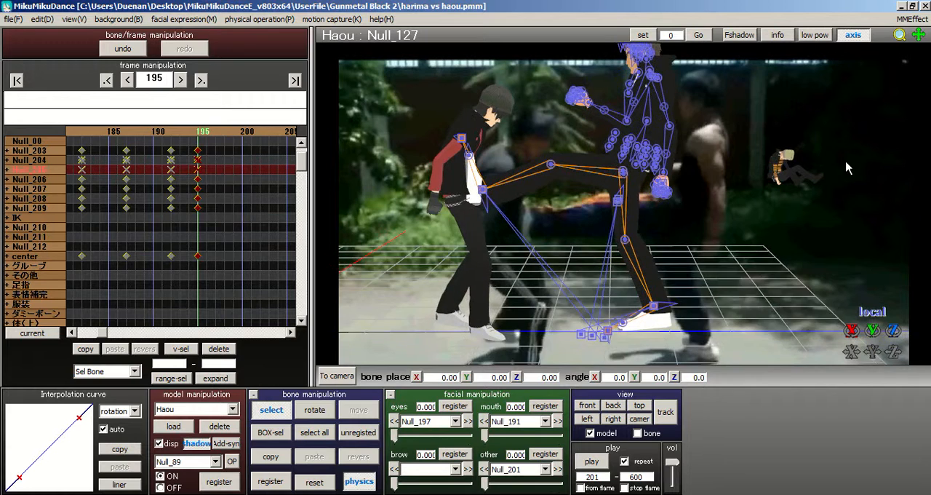
pyautogui.moveTo(206, 133); pyautogui.dragTo(214, 133)
pyautogui.scroll(1, 595, 188)
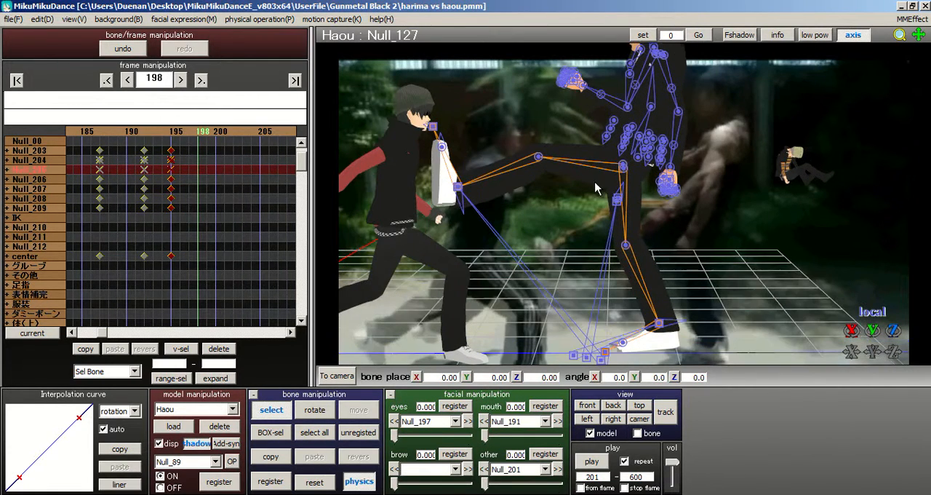
# Step: Place Haou's kicking-foot bone Null_89 at about X -3.34, Y 4.38, Z -2.55 and rotate it to about X -18.3, Y -66.7, Z -68.9
pyautogui.click(458, 188)
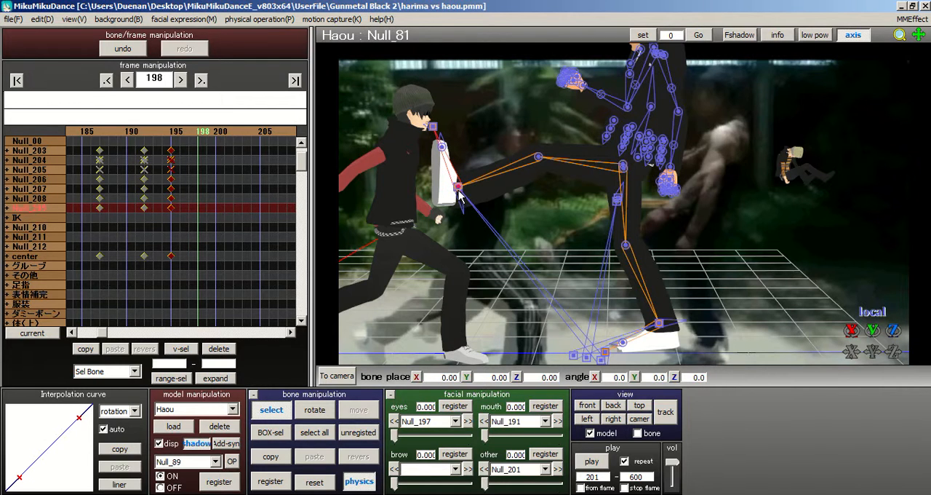
pyautogui.click(459, 189)
pyautogui.click(369, 409)
pyautogui.moveTo(458, 188); pyautogui.dragTo(485, 219)
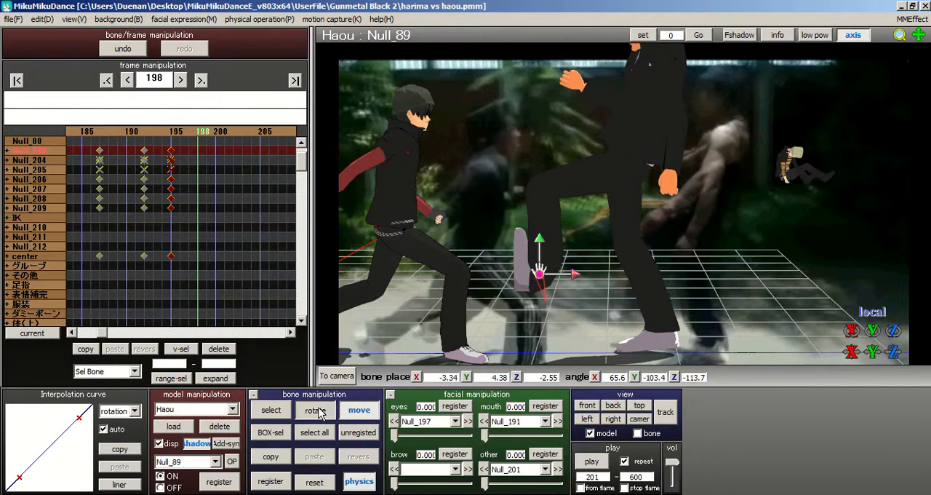
pyautogui.click(315, 410)
pyautogui.moveTo(566, 270); pyautogui.dragTo(539, 191)
pyautogui.moveTo(552, 264)
pyautogui.mouseDown()
pyautogui.moveTo(557, 202)
pyautogui.moveTo(559, 253)
pyautogui.mouseUp()
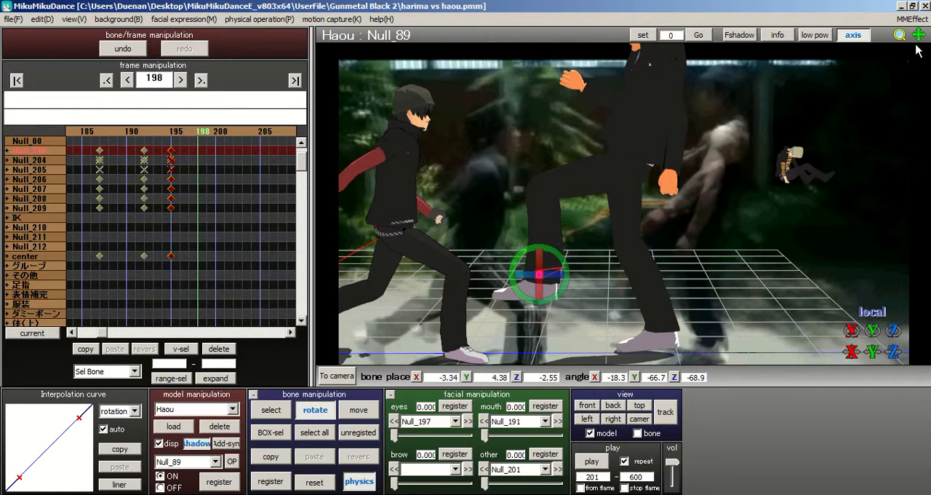
# Step: Move Haou's body bone Null_01 to about X 4.19, Y -0.81, Z 2.18 at frame 198
pyautogui.moveTo(609, 208); pyautogui.dragTo(547, 224, button='middle')
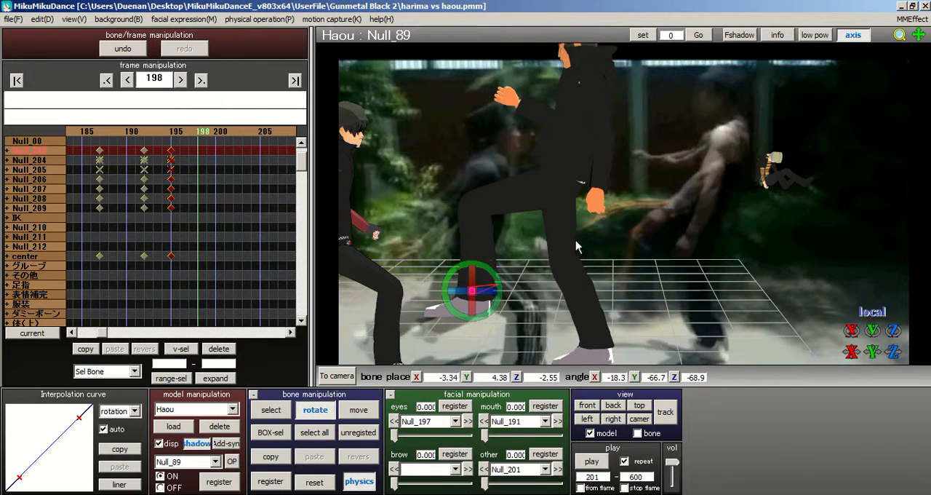
pyautogui.click(271, 410)
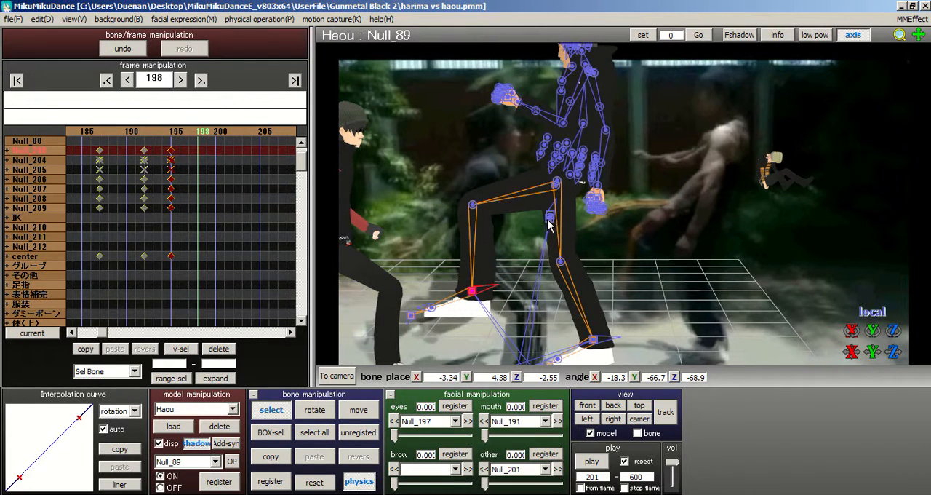
pyautogui.click(549, 217)
pyautogui.click(358, 409)
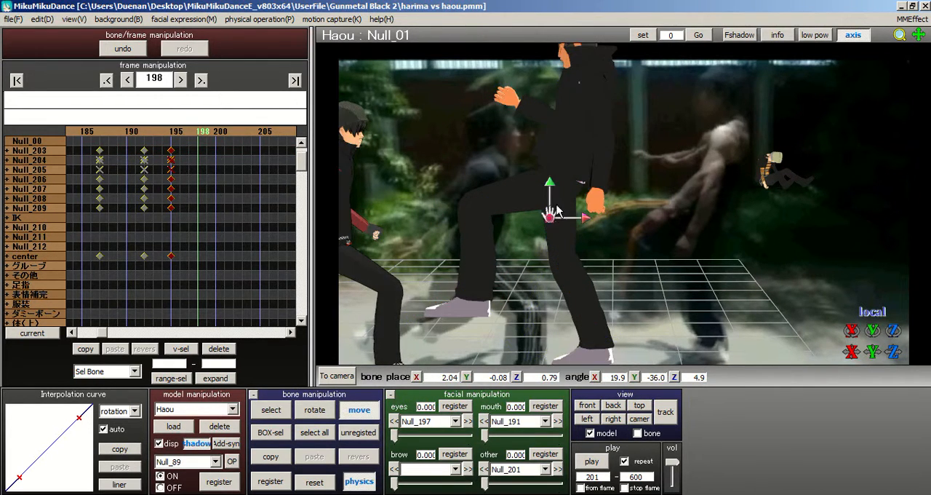
pyautogui.moveTo(551, 218); pyautogui.dragTo(571, 226)
# Step: Rotate Haou's standing-leg thigh bone Null_84 to an angle of about X -8.2, Y -27.4, Z -9.8
pyautogui.moveTo(695, 284); pyautogui.dragTo(591, 285, button='right')
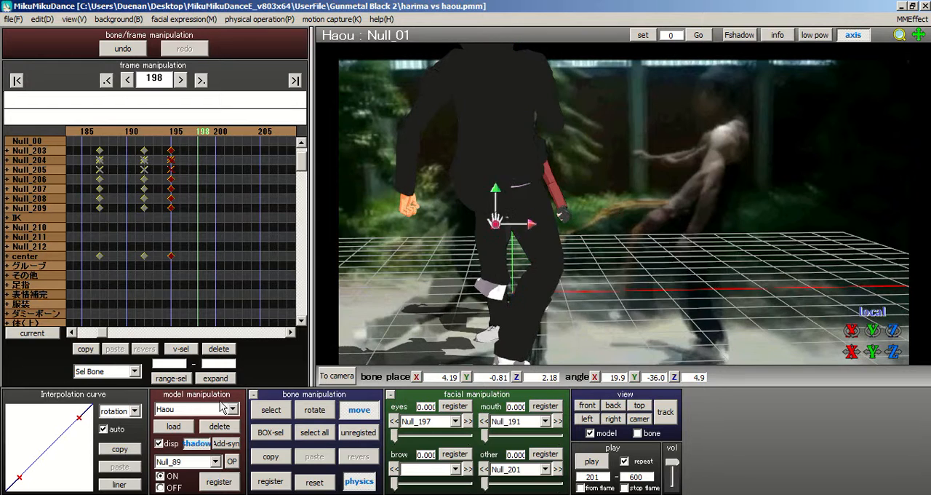
pyautogui.click(271, 409)
pyautogui.click(517, 188)
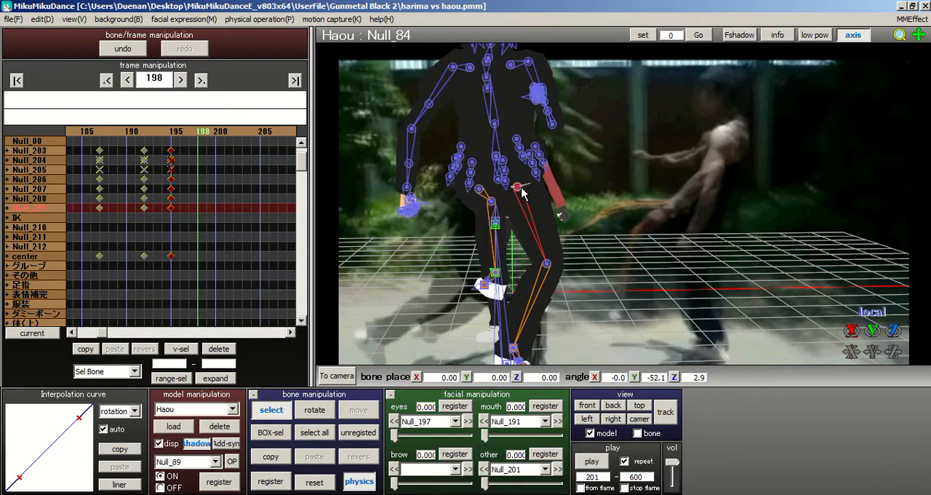
pyautogui.click(315, 410)
pyautogui.moveTo(529, 188); pyautogui.dragTo(563, 198)
pyautogui.moveTo(564, 198); pyautogui.dragTo(622, 212, button='right')
pyautogui.moveTo(621, 212); pyautogui.dragTo(600, 254, button='middle')
pyautogui.moveTo(600, 255); pyautogui.dragTo(633, 235, button='right')
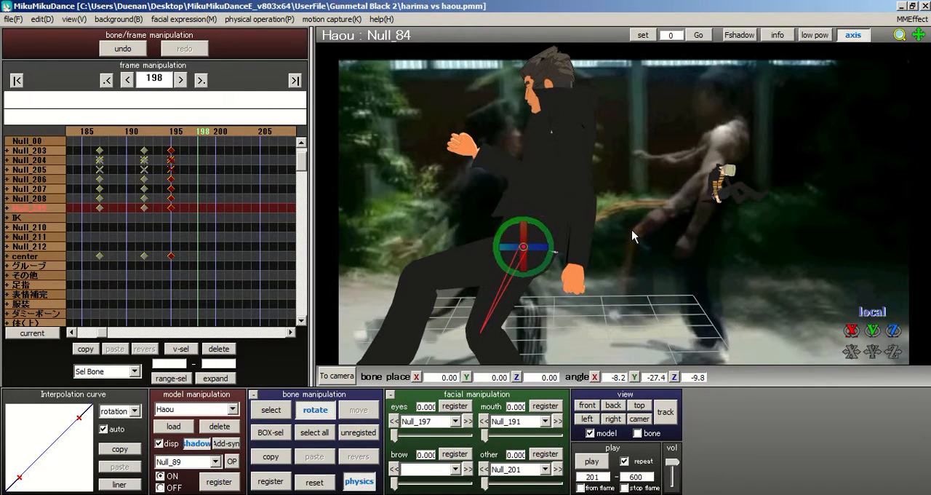
# Step: Rotate Haou's left upper-arm bone Null_10 to an angle of about X -40.6, Y -61.1, Z 20.9
pyautogui.click(281, 411)
pyautogui.moveTo(493, 132); pyautogui.dragTo(669, 102, button='right')
pyautogui.scroll(3, 544, 139)
pyautogui.click(542, 120)
pyautogui.moveTo(597, 91); pyautogui.dragTo(544, 63, button='right')
pyautogui.scroll(3, 527, 75)
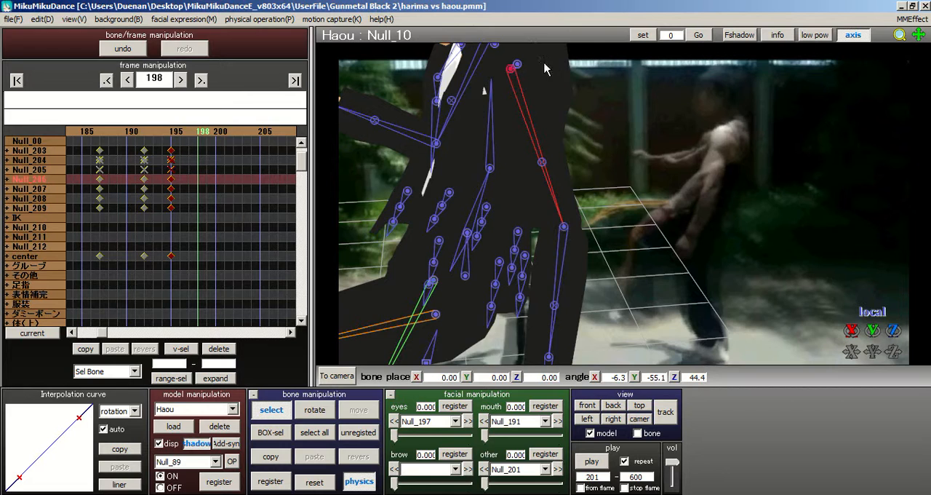
pyautogui.moveTo(544, 64); pyautogui.dragTo(640, 242, button='middle')
pyautogui.click(315, 409)
pyautogui.moveTo(526, 131); pyautogui.dragTo(540, 110)
pyautogui.moveTo(539, 110); pyautogui.dragTo(576, 121, button='right')
# Step: Rotate Haou's left shoulder bone Null_07 to an angle of about X -46.1, Y -49.1, Z -15.9
pyautogui.moveTo(704, 201); pyautogui.dragTo(822, 197, button='middle')
pyautogui.scroll(2, 724, 205)
pyautogui.moveTo(526, 221); pyautogui.dragTo(396, 184, button='right')
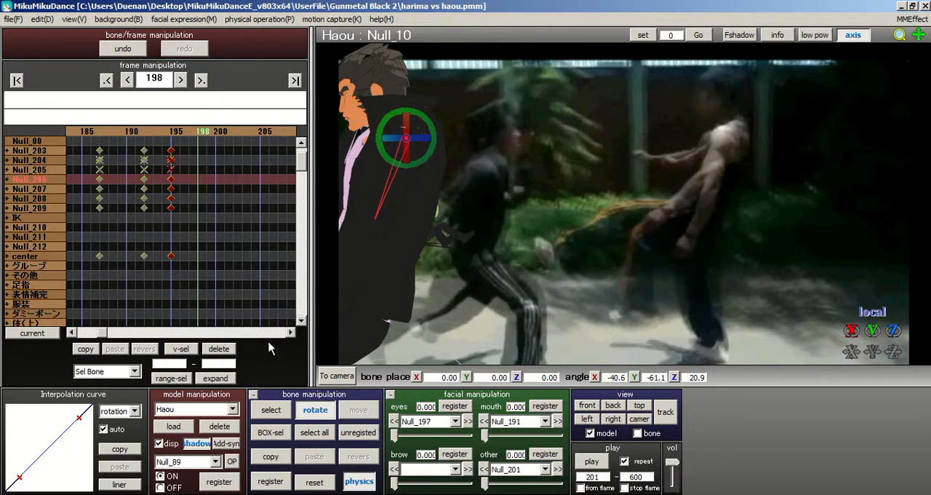
pyautogui.click(266, 409)
pyautogui.moveTo(630, 207); pyautogui.dragTo(681, 208, button='middle')
pyautogui.moveTo(632, 229); pyautogui.dragTo(483, 151, button='right')
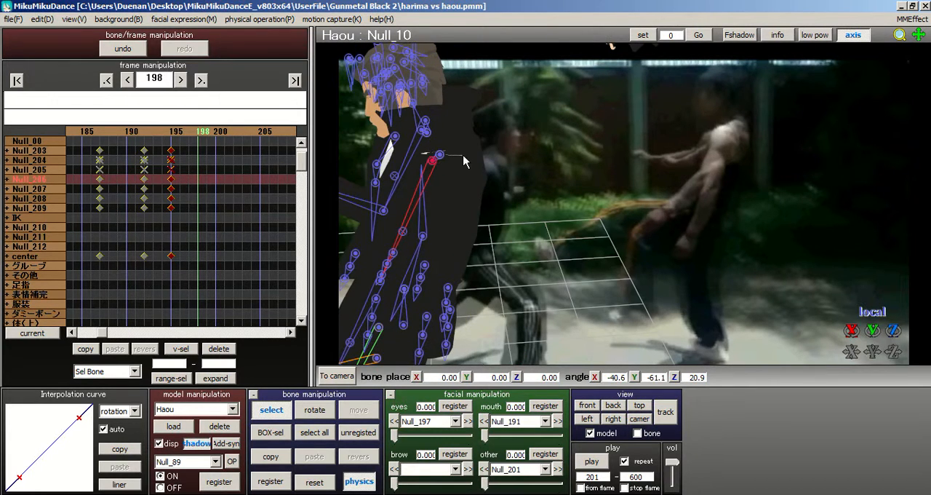
pyautogui.click(440, 158)
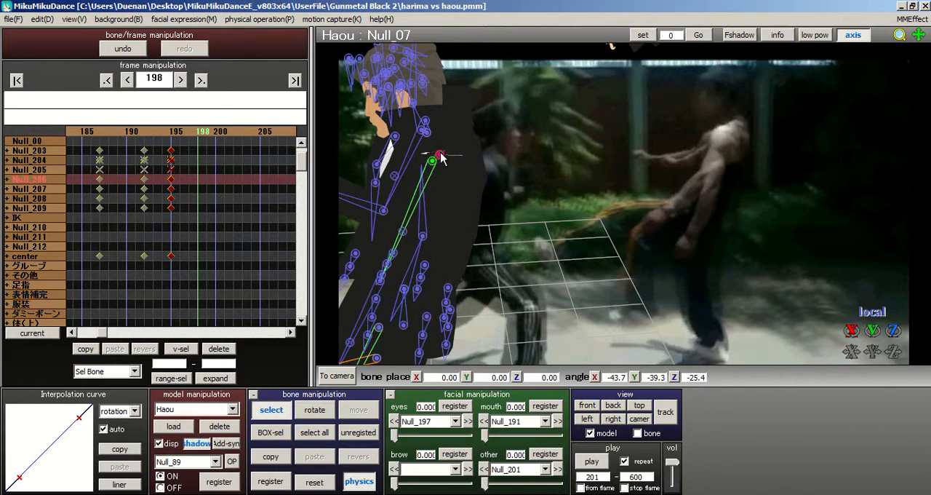
pyautogui.click(327, 411)
pyautogui.moveTo(440, 172); pyautogui.dragTo(421, 153)
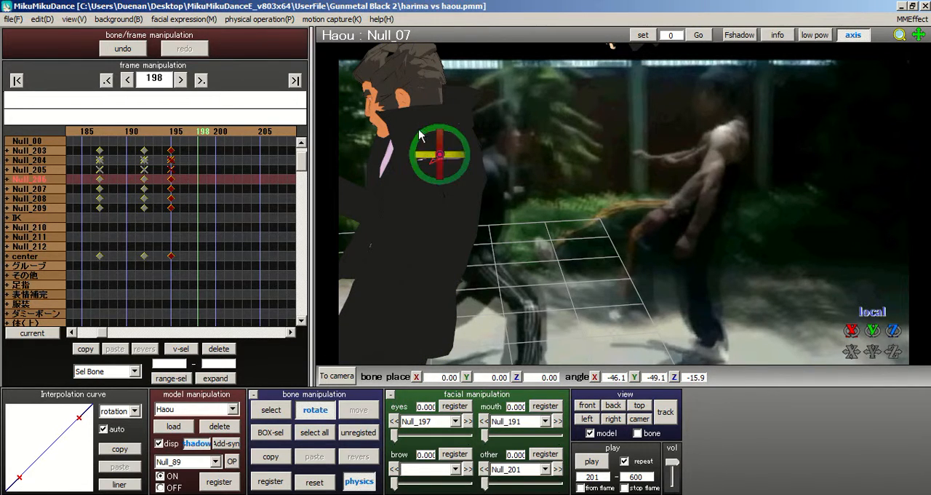
# Step: Reset the rotation of Haou's left forearm bone Null_15 at frame 198
pyautogui.moveTo(650, 197); pyautogui.dragTo(702, 186, button='middle')
pyautogui.moveTo(703, 186); pyautogui.dragTo(581, 181, button='right')
pyautogui.moveTo(700, 164); pyautogui.dragTo(605, 190, button='right')
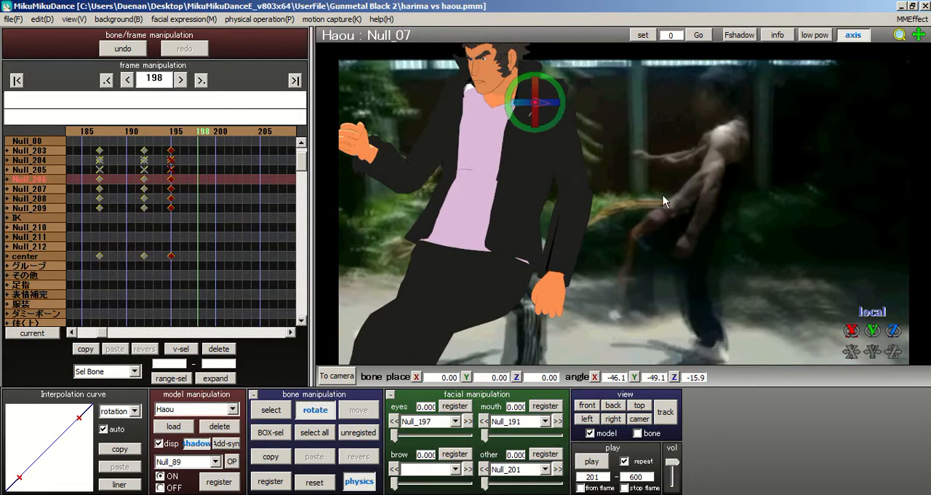
pyautogui.moveTo(663, 195); pyautogui.dragTo(724, 174, button='middle')
pyautogui.moveTo(819, 176); pyautogui.dragTo(752, 182, button='right')
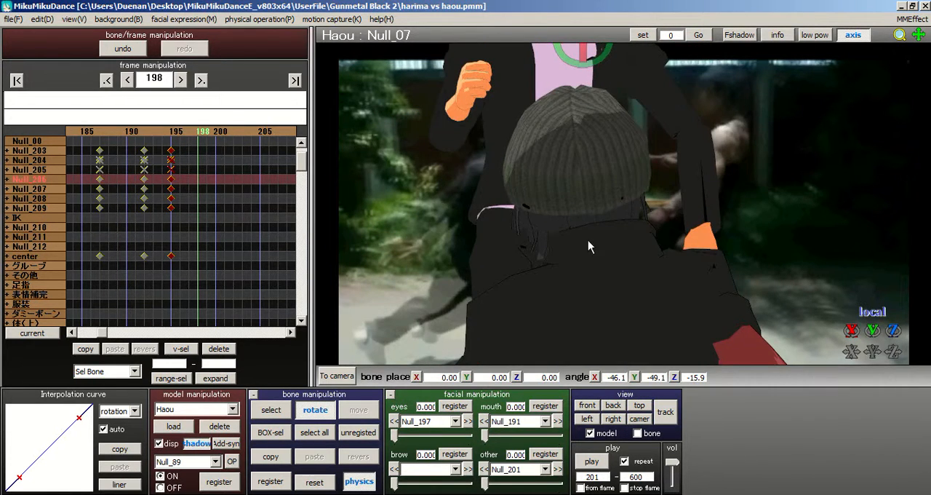
pyautogui.moveTo(587, 240); pyautogui.dragTo(535, 285, button='middle')
pyautogui.click(280, 409)
pyautogui.click(641, 176)
pyautogui.click(313, 410)
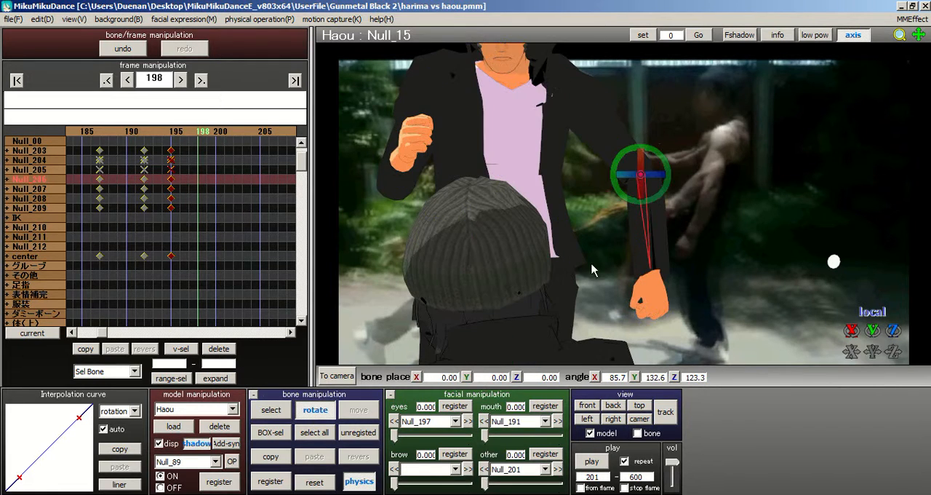
pyautogui.moveTo(652, 182); pyautogui.dragTo(669, 167)
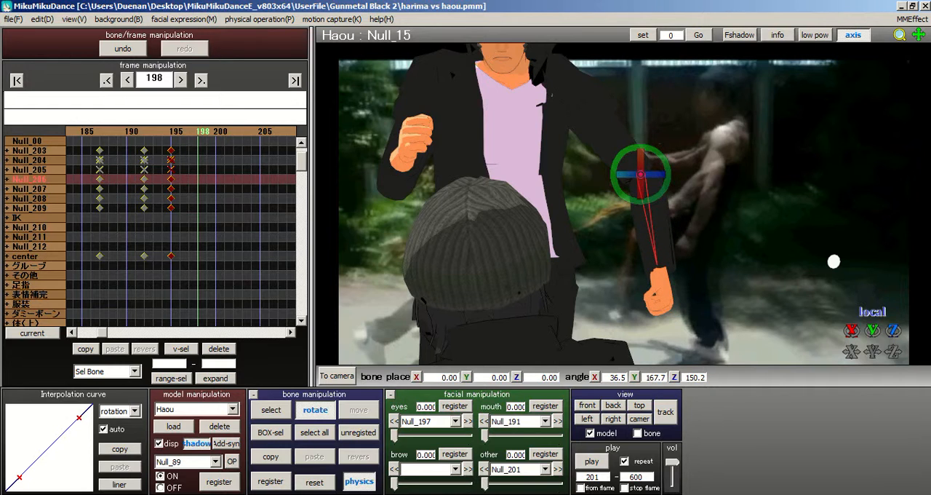
pyautogui.click(314, 482)
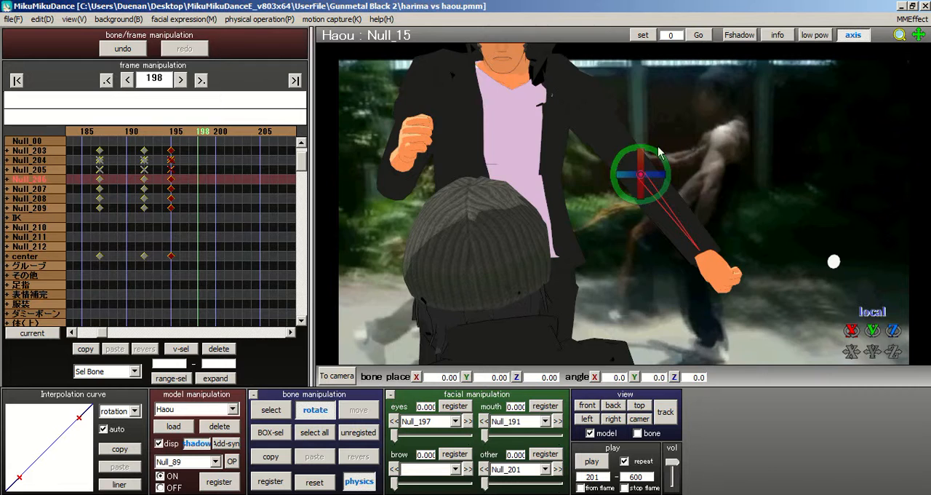
# Step: Swing Haou's left upper-arm bone Null_10 forward to an angle of about X -18.1, Y -34.3, Z -8.9
pyautogui.moveTo(659, 150); pyautogui.dragTo(666, 135, button='right')
pyautogui.moveTo(571, 212); pyautogui.dragTo(552, 218, button='right')
pyautogui.click(269, 409)
pyautogui.scroll(2, 569, 210)
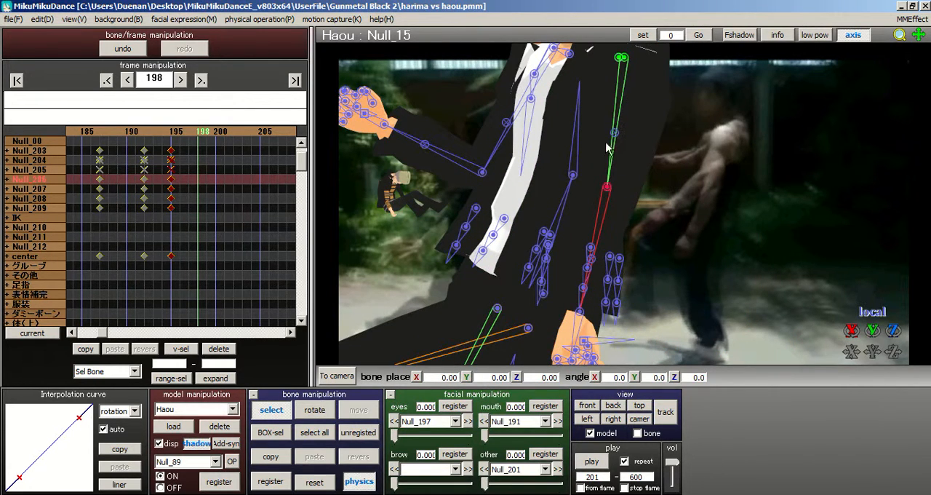
pyautogui.click(623, 59)
pyautogui.click(625, 60)
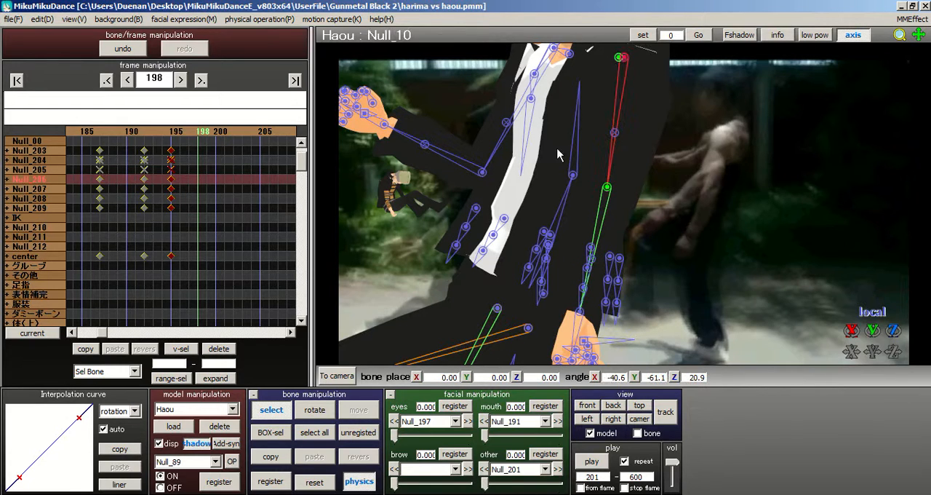
pyautogui.click(314, 409)
pyautogui.moveTo(641, 69); pyautogui.dragTo(655, 22)
# Step: Bend Haou's left forearm bone Null_15 to an angle of about X 47.3, Y -16.5, Z -33.9
pyautogui.click(283, 410)
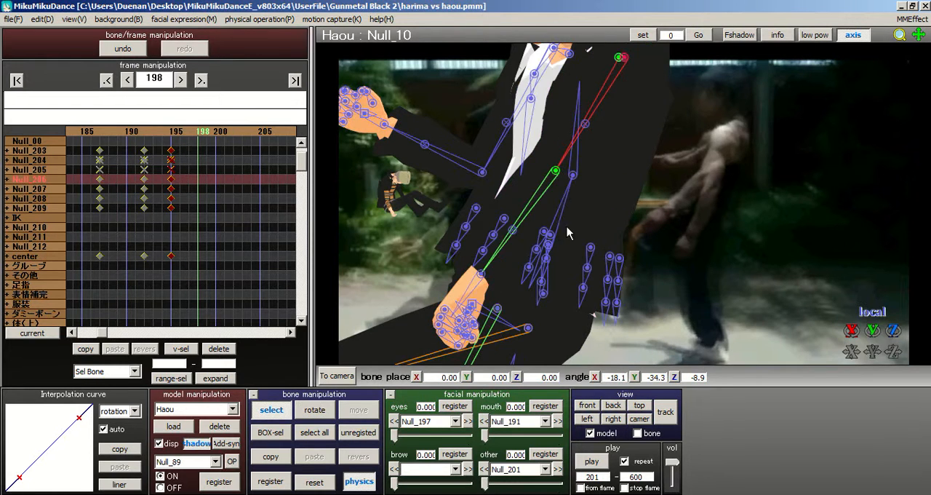
pyautogui.click(556, 171)
pyautogui.click(315, 410)
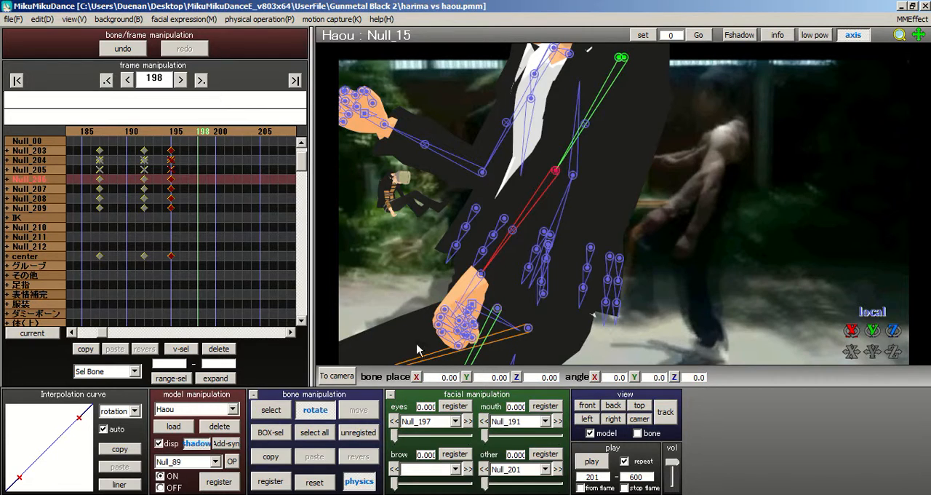
pyautogui.moveTo(558, 177)
pyautogui.mouseDown()
pyautogui.moveTo(591, 181)
pyautogui.moveTo(561, 177)
pyautogui.moveTo(565, 214)
pyautogui.moveTo(568, 166)
pyautogui.moveTo(587, 166)
pyautogui.moveTo(557, 184)
pyautogui.moveTo(557, 136)
pyautogui.moveTo(574, 171)
pyautogui.mouseUp()
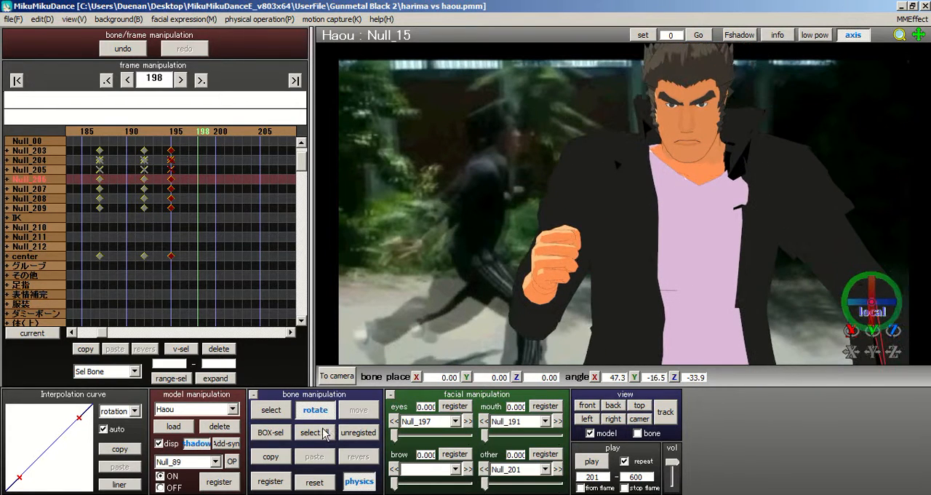
# Step: Rotate Haou's right shoulder bone Null_42 to an angle of about X 12.8, Y -1.3, Z 6.4
pyautogui.click(271, 410)
pyautogui.click(641, 166)
pyautogui.click(315, 410)
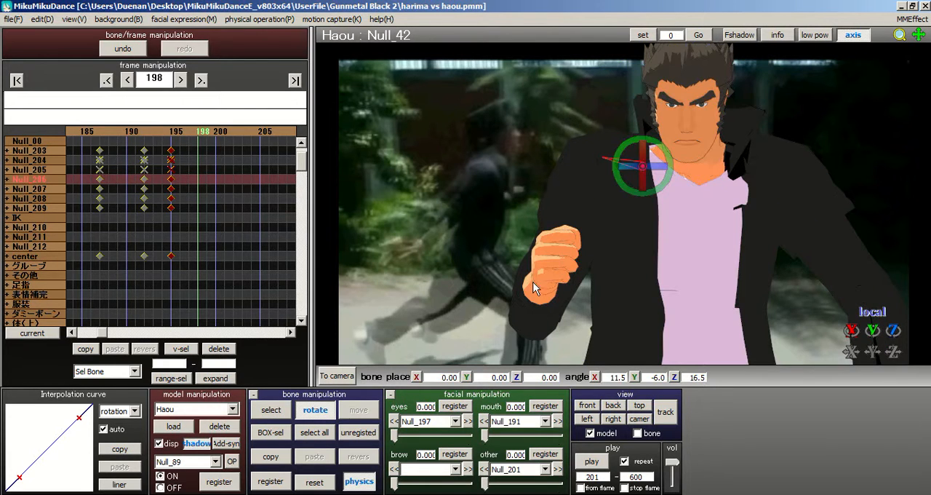
pyautogui.moveTo(667, 162); pyautogui.dragTo(695, 135)
pyautogui.moveTo(675, 158); pyautogui.dragTo(621, 203, button='middle')
pyautogui.scroll(-1, 562, 250)
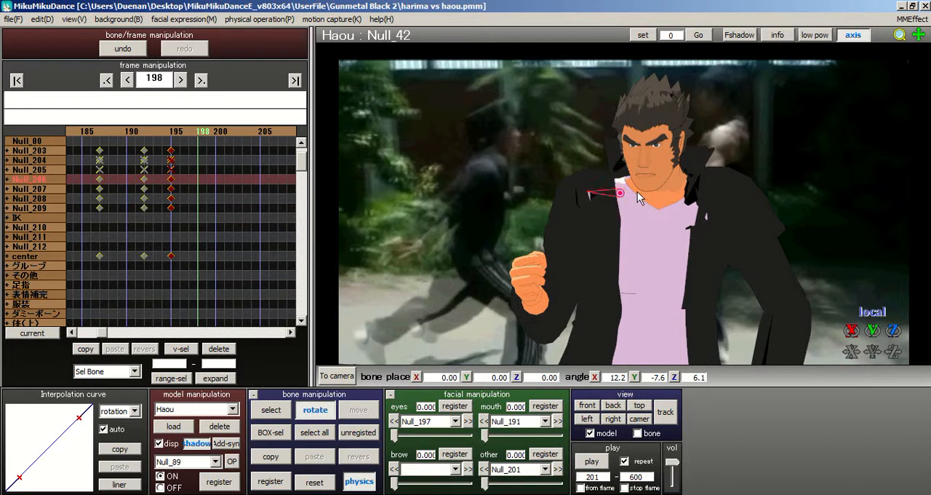
pyautogui.moveTo(639, 202); pyautogui.dragTo(647, 200)
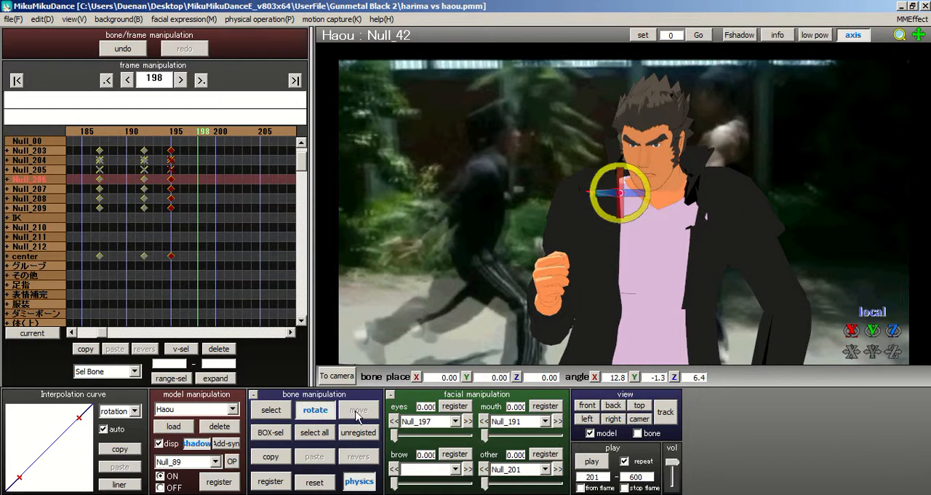
# Step: Rotate Haou's right upper-arm bone Null_45 to an angle of about X 12.7, Y 33.1, Z -33.8
pyautogui.click(271, 410)
pyautogui.click(578, 233)
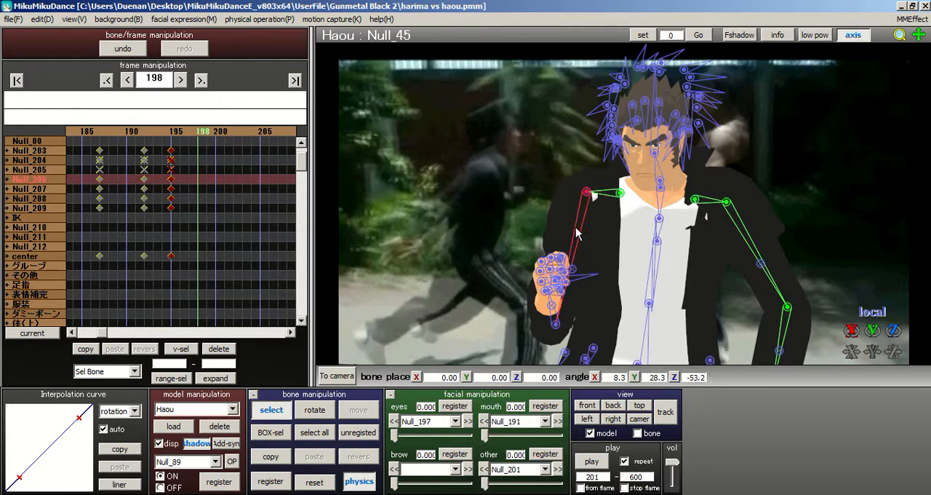
pyautogui.click(315, 409)
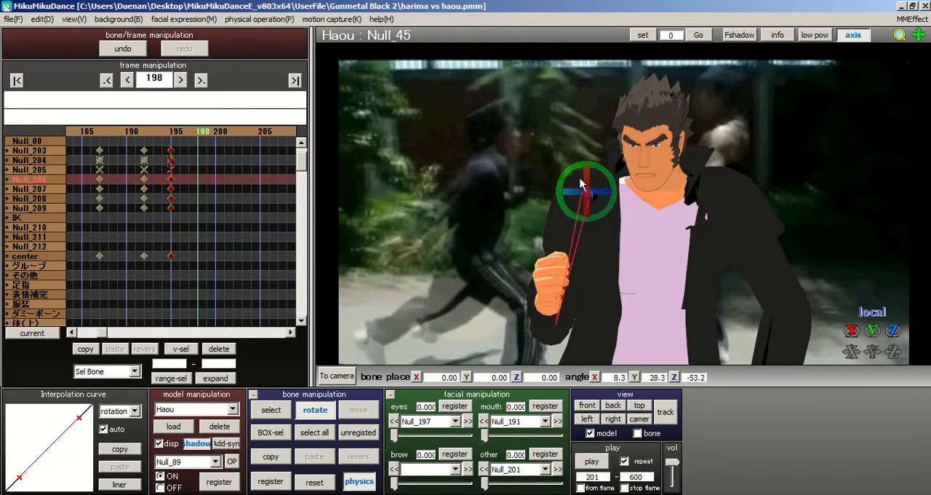
pyautogui.moveTo(590, 182); pyautogui.dragTo(599, 148)
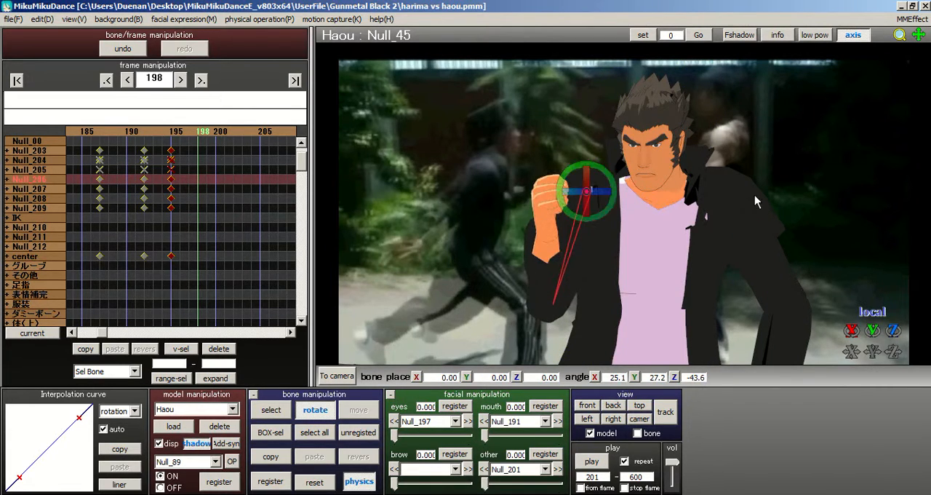
pyautogui.moveTo(755, 195); pyautogui.dragTo(777, 199, button='right')
pyautogui.moveTo(643, 198); pyautogui.dragTo(740, 205, button='right')
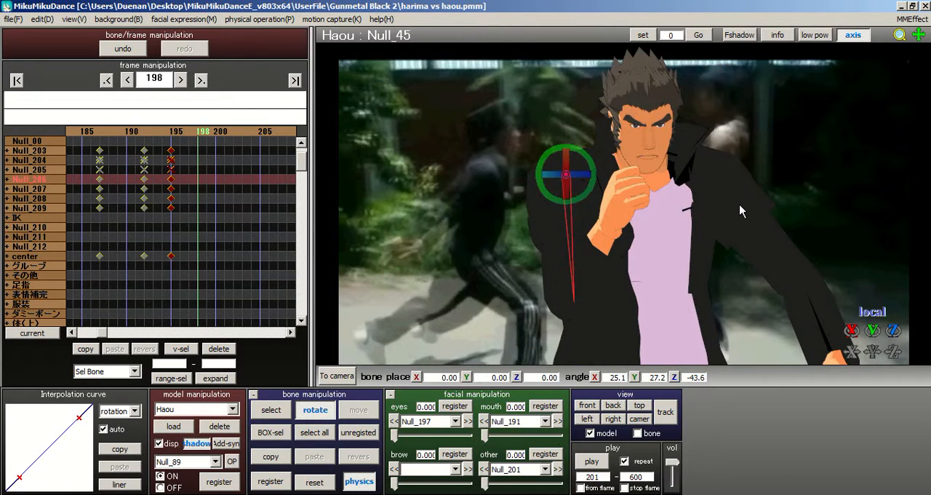
pyautogui.moveTo(869, 198); pyautogui.dragTo(745, 174, button='right')
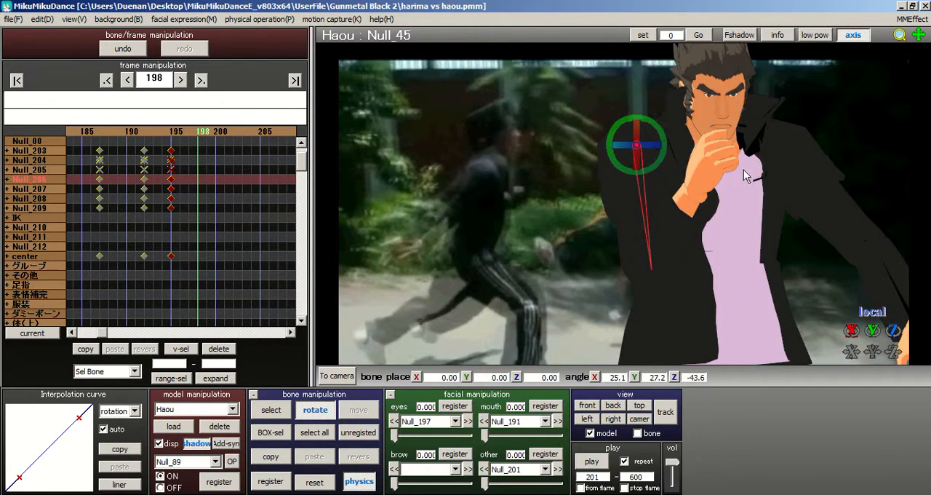
pyautogui.moveTo(670, 143); pyautogui.dragTo(652, 238)
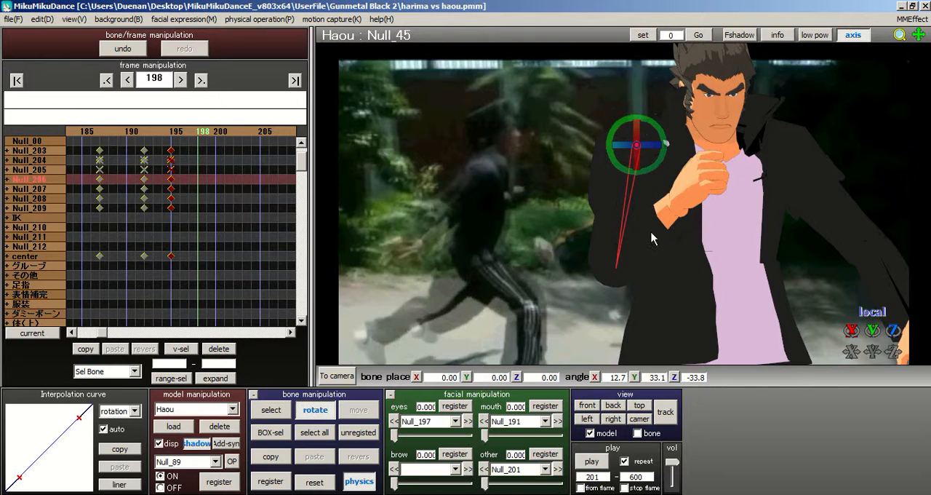
# Step: Rotate Haou's right forearm bone Null_53 to an angle of about X 51.4, Y 73.5, Z 49.6
pyautogui.click(270, 410)
pyautogui.click(617, 267)
pyautogui.click(315, 410)
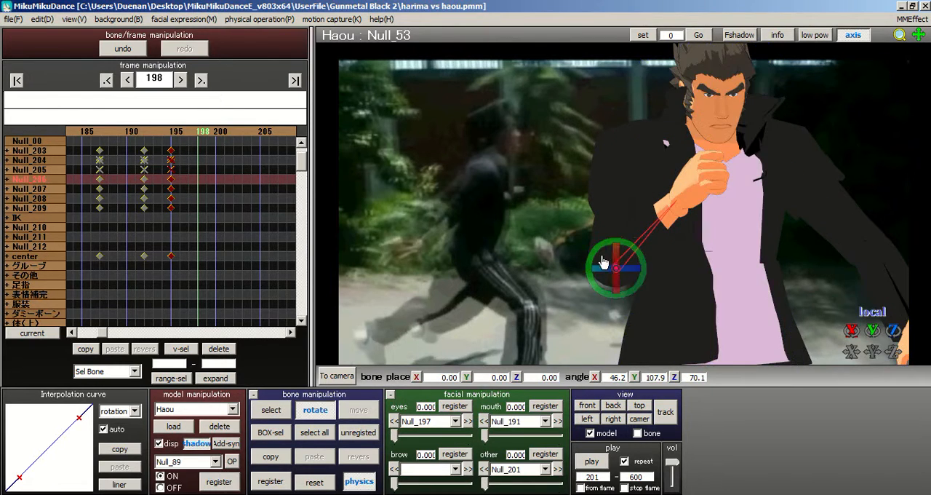
pyautogui.moveTo(618, 298); pyautogui.dragTo(721, 235)
pyautogui.moveTo(721, 235); pyautogui.dragTo(780, 231, button='right')
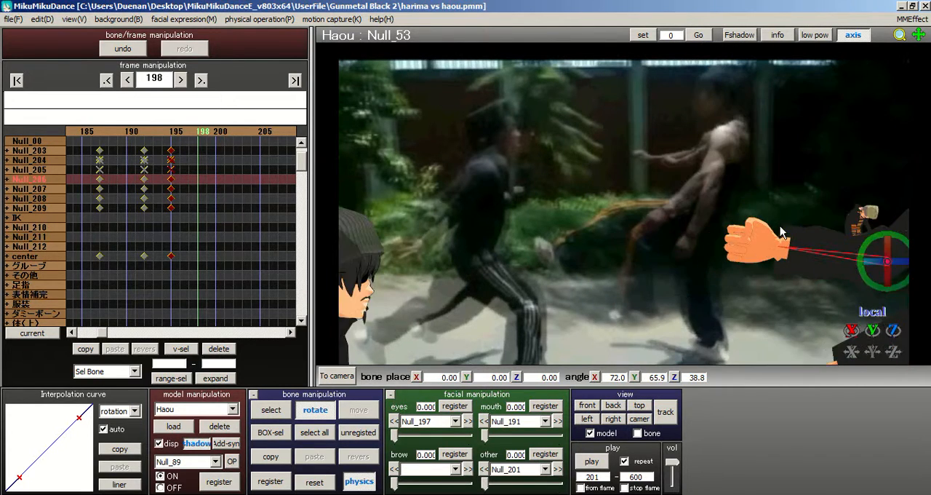
pyautogui.scroll(-4, 877, 231)
pyautogui.scroll(-5, 886, 227)
pyautogui.scroll(3, 892, 239)
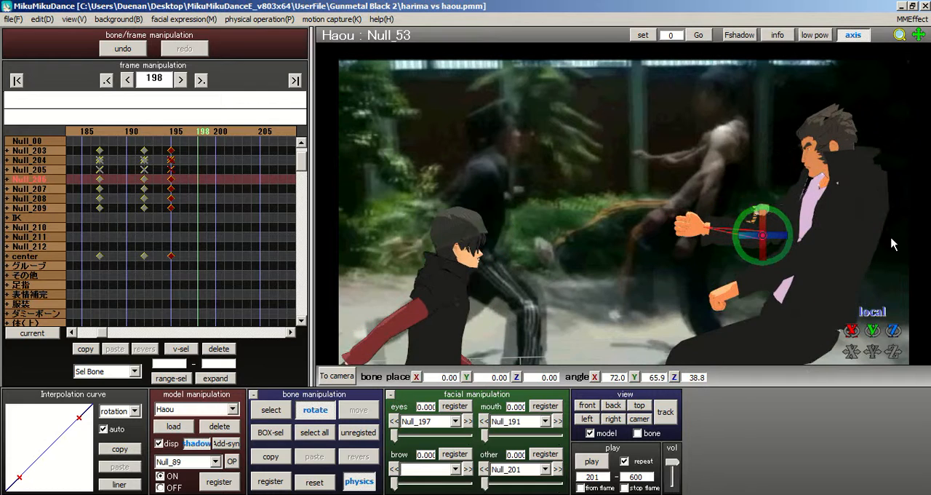
pyautogui.moveTo(526, 203); pyautogui.dragTo(486, 197, button='right')
pyautogui.moveTo(592, 248); pyautogui.dragTo(594, 256)
pyautogui.moveTo(614, 221); pyautogui.dragTo(568, 217)
pyautogui.scroll(-3, 570, 218)
pyautogui.moveTo(521, 208); pyautogui.dragTo(351, 393, button='right')
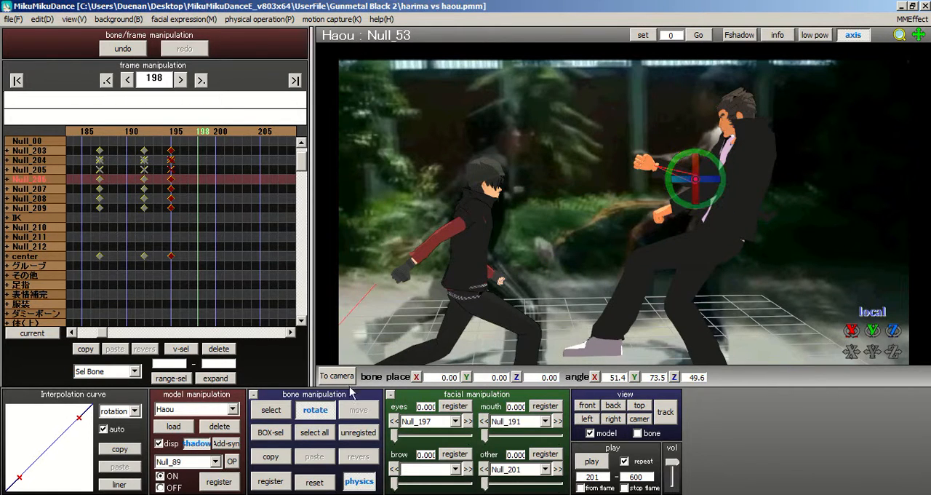
# Step: Register keyframes for all of Haou's bones at frame 198
pyautogui.click(307, 435)
pyautogui.click(273, 482)
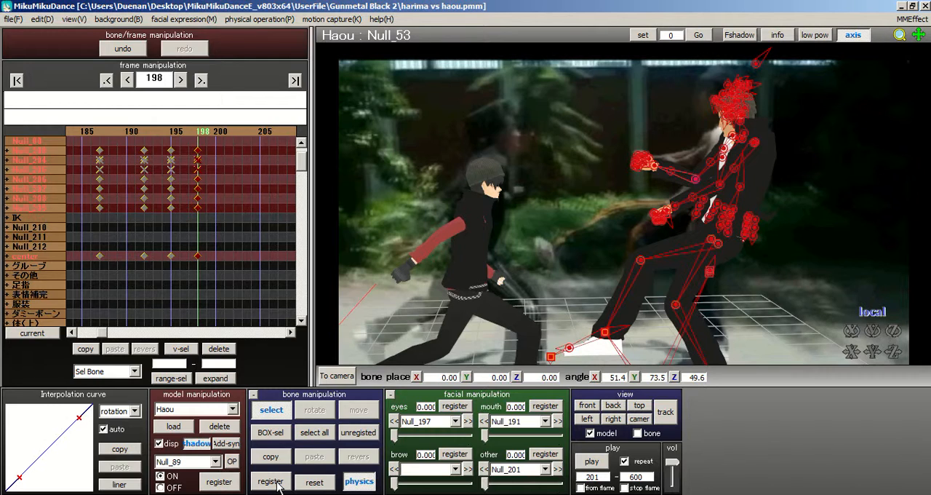
pyautogui.scroll(-1, 220, 371)
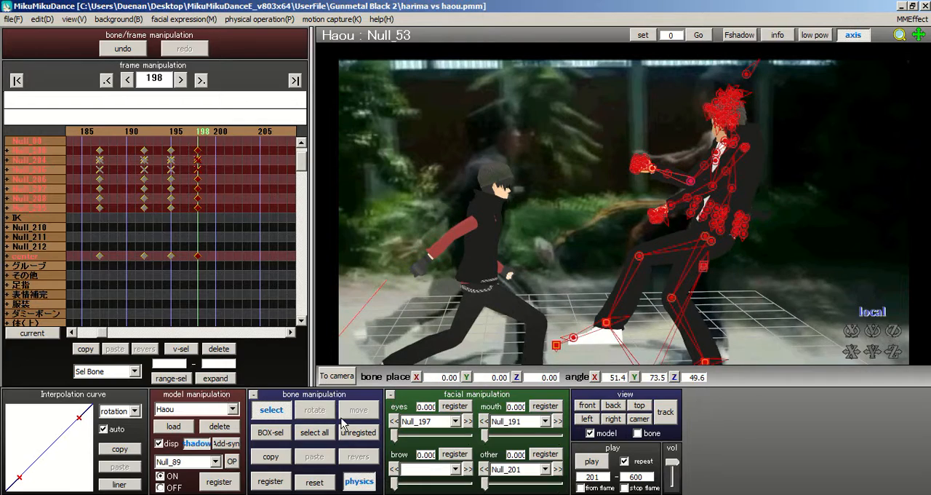
pyautogui.moveTo(611, 178); pyautogui.dragTo(573, 123, button='middle')
pyautogui.scroll(-3, 466, 167)
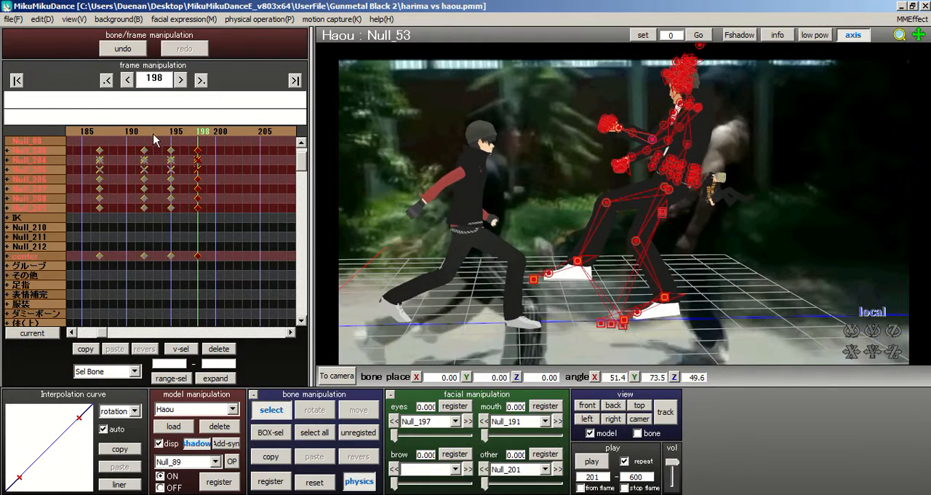
# Step: Step back through the fight to frame 142 and set the playback start frame to 142
pyautogui.doubleClick(154, 129)
pyautogui.press('Left')
pyautogui.press('Left')
pyautogui.press('Left')
pyautogui.press('Left')
pyautogui.press('Left')
pyautogui.press('Left')
pyautogui.press('Left')
pyautogui.press('Left')
pyautogui.press('Left')
pyautogui.press('Left')
pyautogui.press('Left')
pyautogui.press('Left')
pyautogui.press('Left')
pyautogui.press('Left')
pyautogui.press('Left')
pyautogui.press('Left')
pyautogui.press('Left')
pyautogui.press('Left')
pyautogui.press('Left')
pyautogui.press('Left')
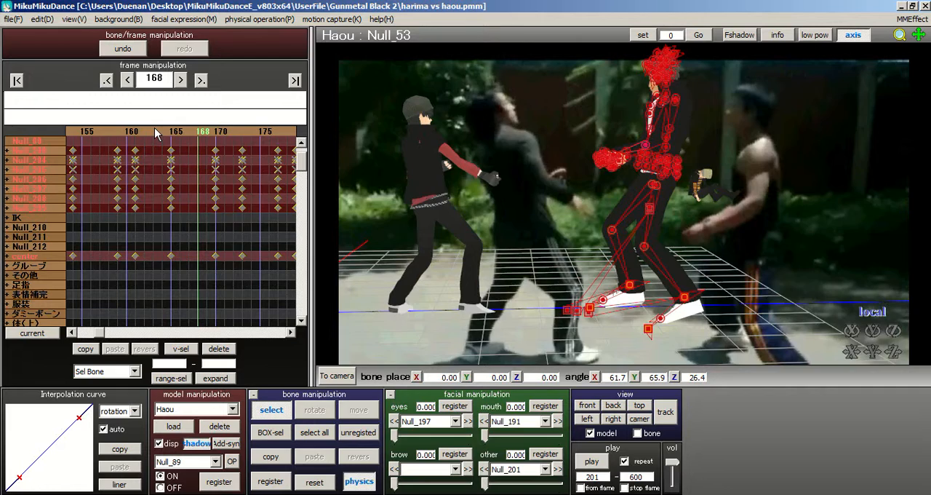
pyautogui.press('Left')
pyautogui.press('Left')
pyautogui.press('Left')
pyautogui.press('Left')
pyautogui.press('Left')
pyautogui.press('Left')
pyautogui.press('Left')
pyautogui.press('Left')
pyautogui.press('Left')
pyautogui.press('Left')
pyautogui.press('Left')
pyautogui.press('Left')
pyautogui.press('Left')
pyautogui.press('Left')
pyautogui.press('Left')
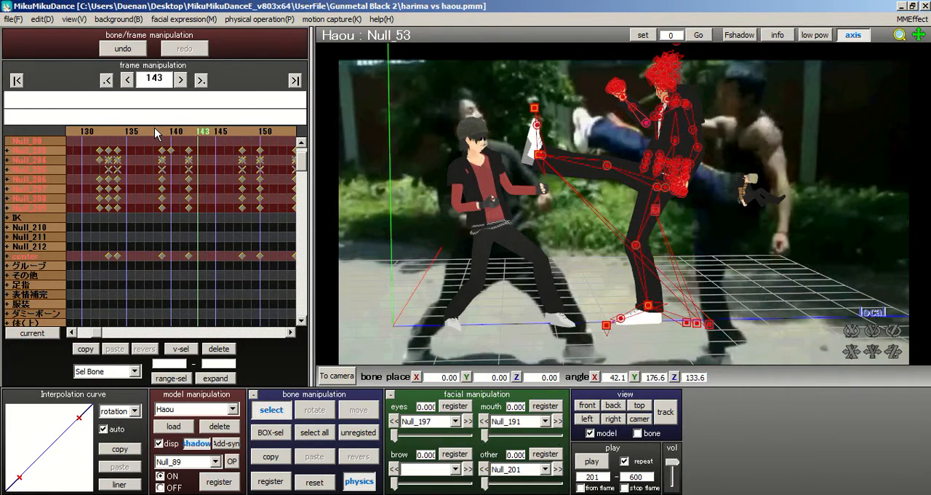
pyautogui.press('Left')
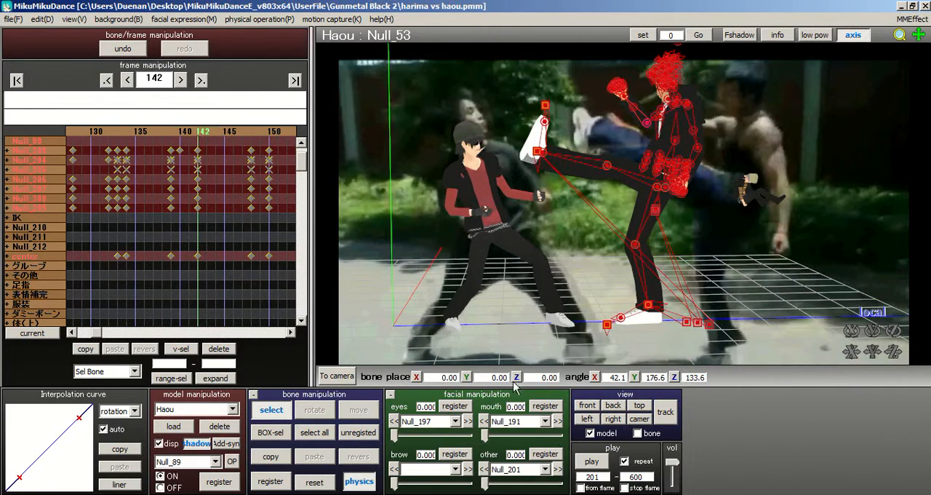
pyautogui.moveTo(603, 476); pyautogui.dragTo(570, 477)
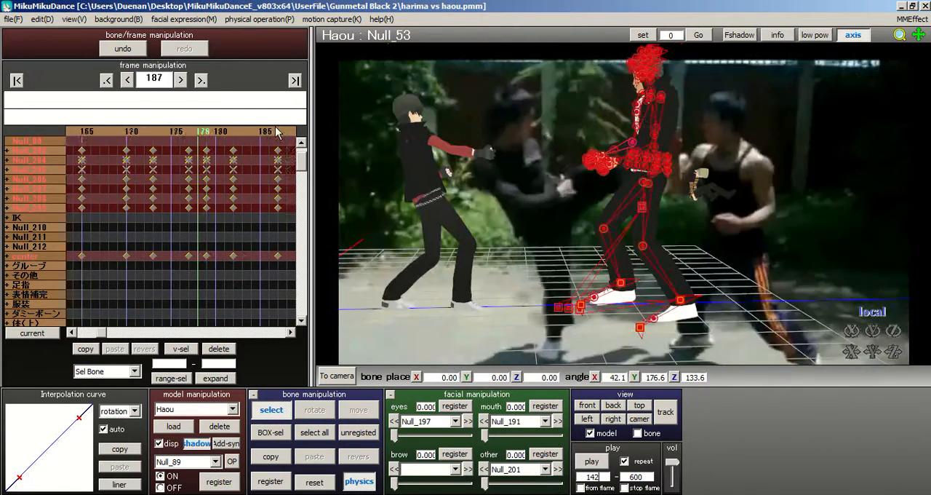
# Step: Return to frame 198, set the playback end frame to 198 and play the range
pyautogui.click(144, 135)
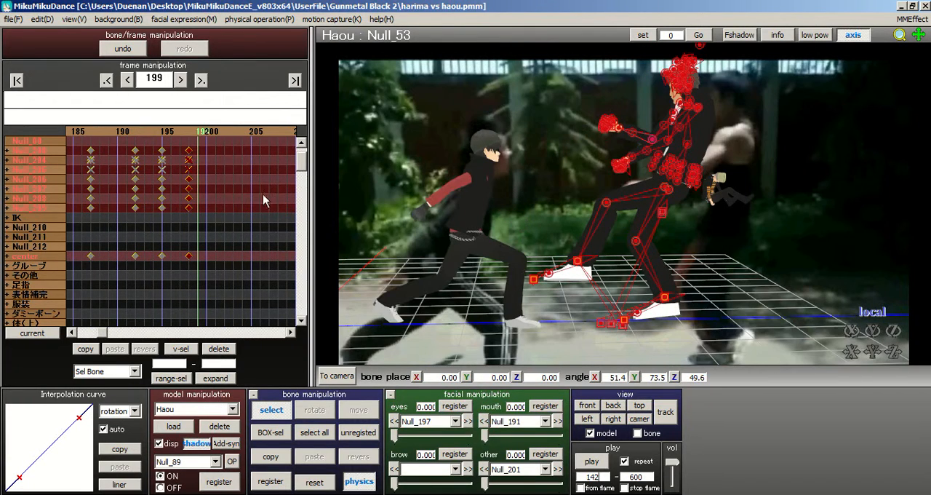
pyautogui.click(197, 135)
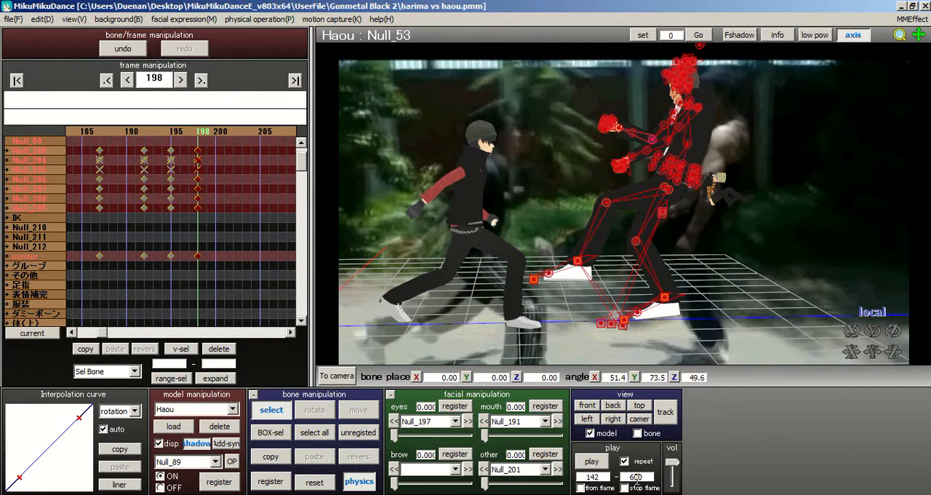
pyautogui.doubleClick(638, 477)
pyautogui.write('1')
pyautogui.click(592, 464)
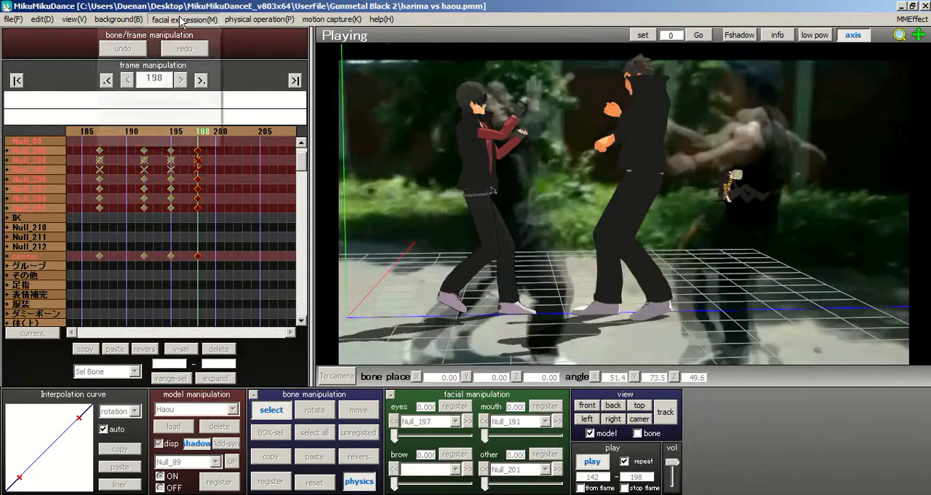
# Step: Hide the background AVI, watch the looped fight without the footage and stop the playback
pyautogui.click(175, 18)
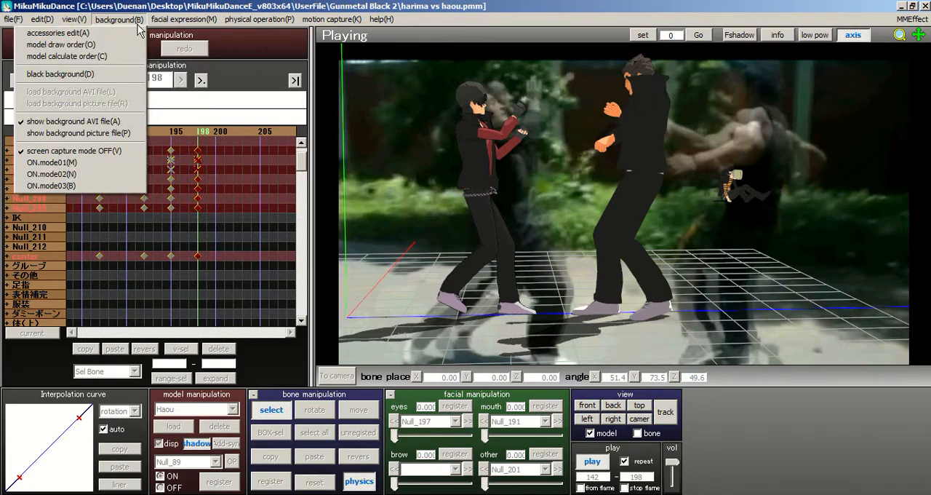
pyautogui.click(73, 120)
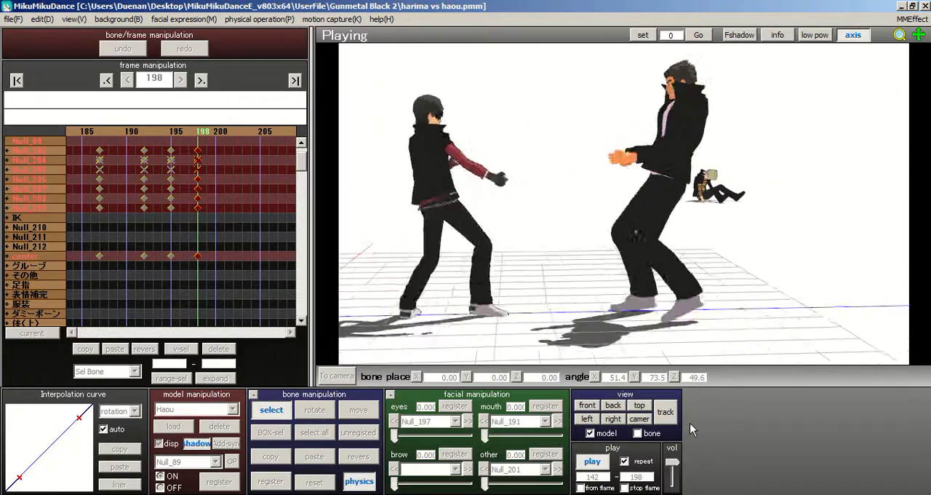
pyautogui.click(592, 460)
# Step: Check Haou's pose at frame 198 and save the project
pyautogui.scroll(3, 572, 149)
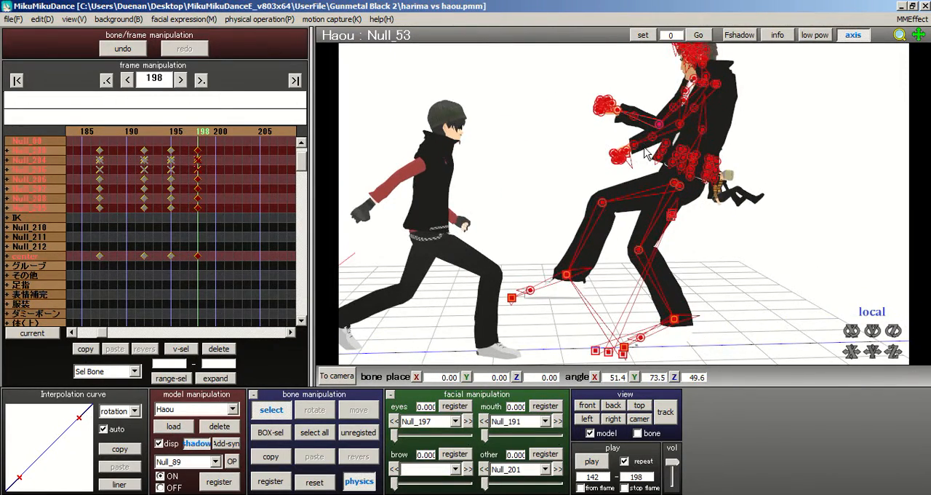
pyautogui.scroll(3, 539, 149)
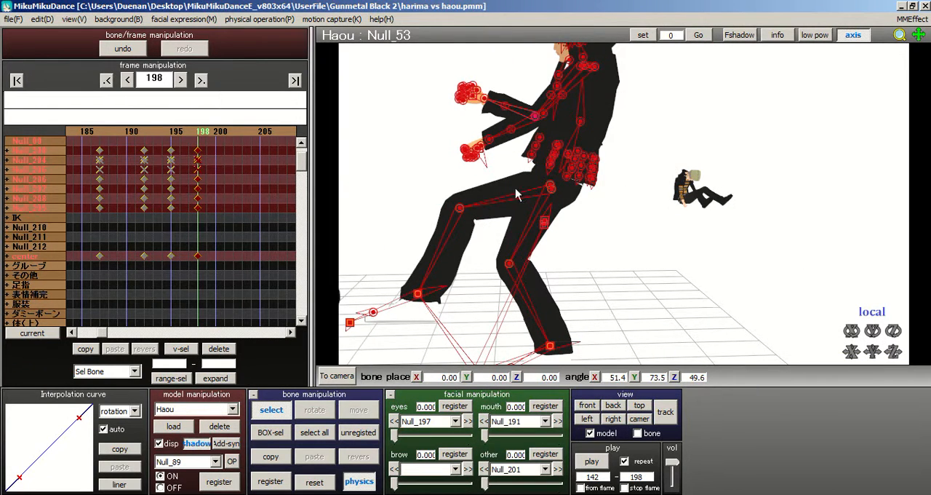
pyautogui.scroll(-5, 626, 196)
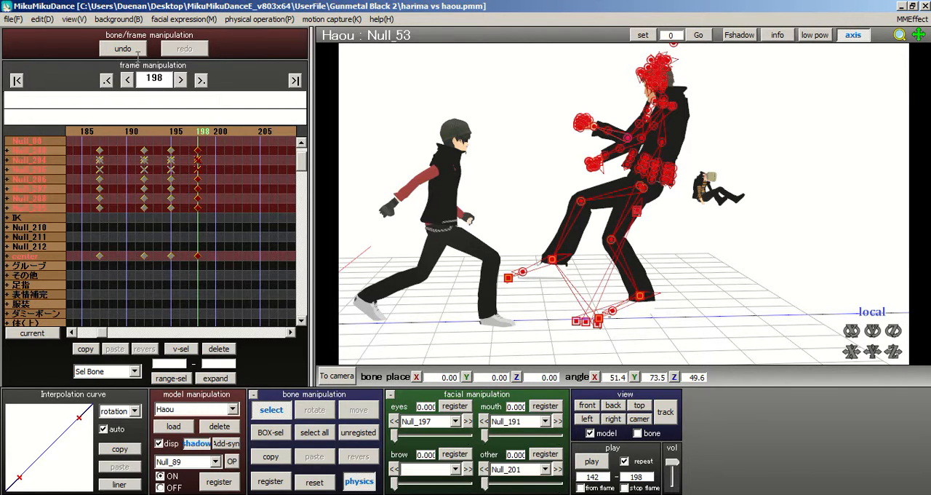
pyautogui.click(7, 19)
pyautogui.click(30, 58)
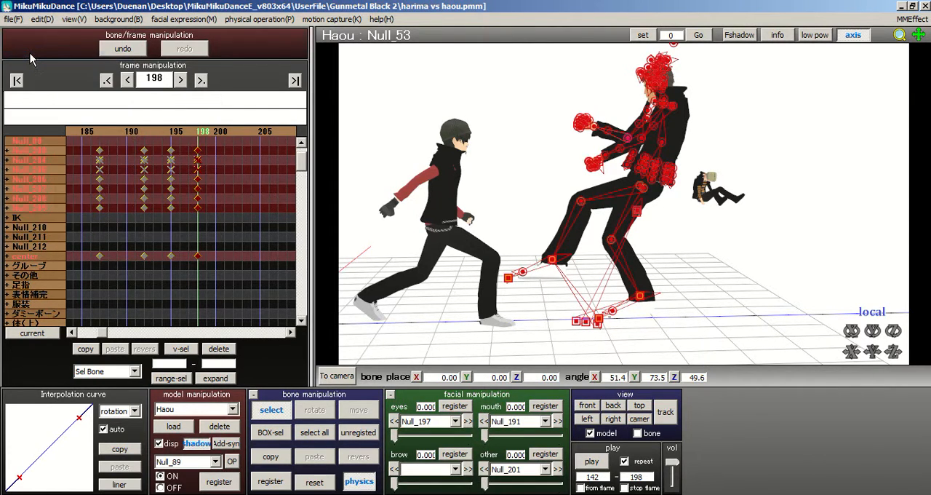